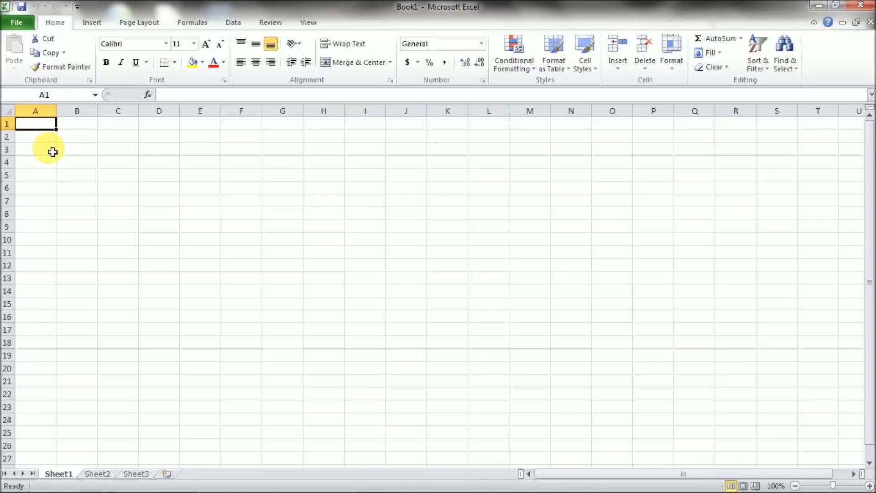
Step: Select various cells (A3, D3, D5, A1, B1, C5) to explore the sheet
{"action": "left_click", "coordinate": [53, 152]}
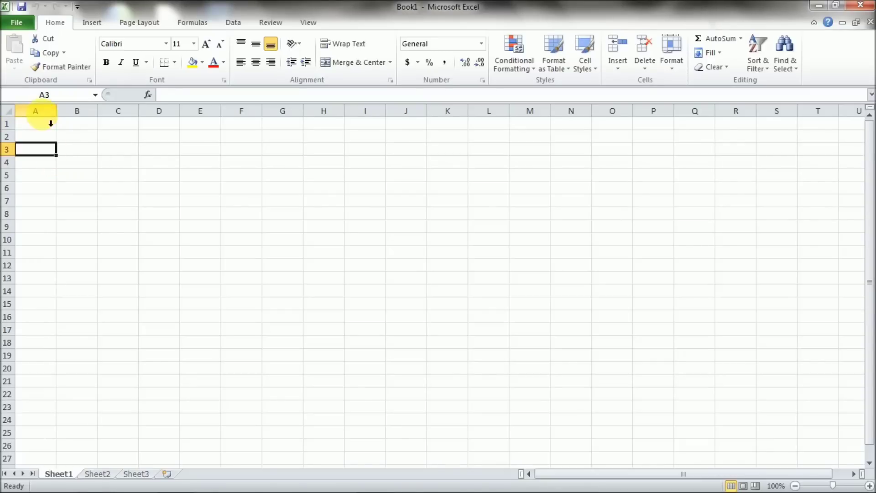
{"action": "left_click", "coordinate": [177, 95]}
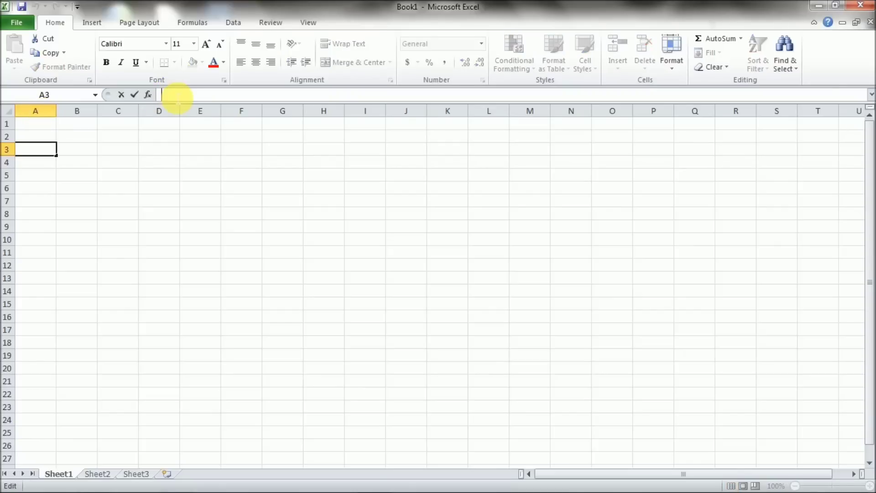
{"action": "left_click", "coordinate": [167, 155]}
{"action": "left_click", "coordinate": [166, 180]}
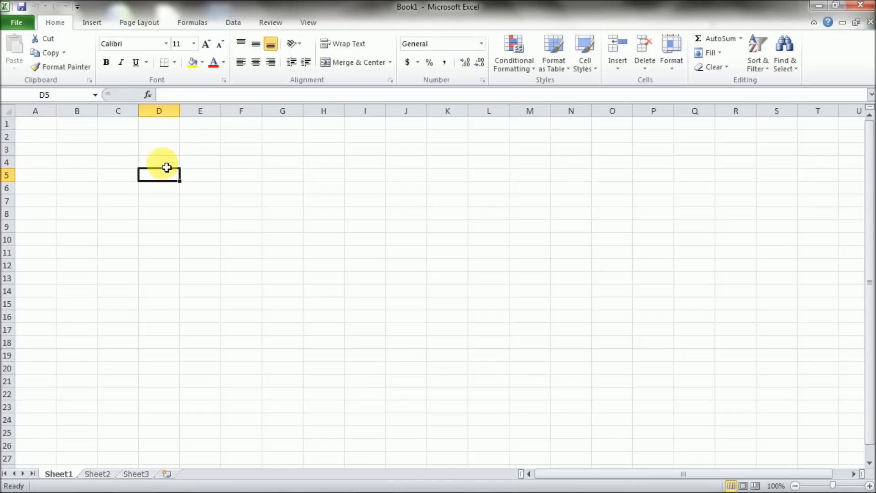
{"action": "left_click", "coordinate": [165, 154]}
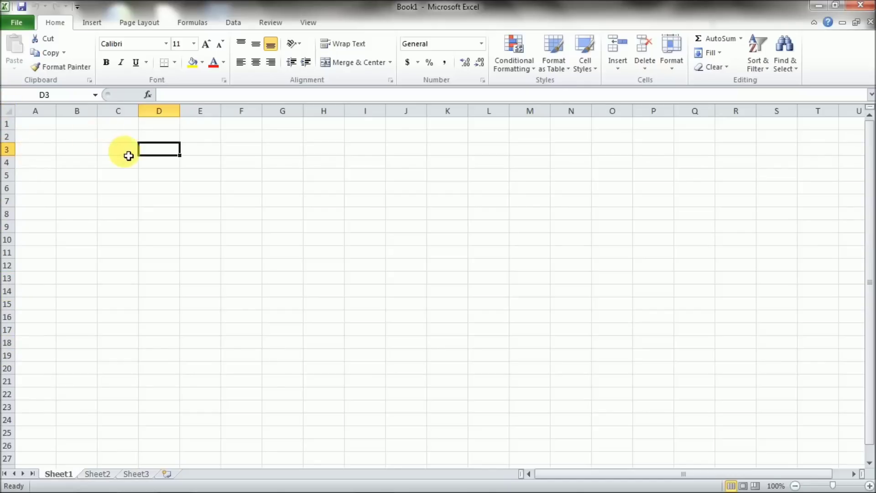
{"action": "left_click", "coordinate": [47, 128]}
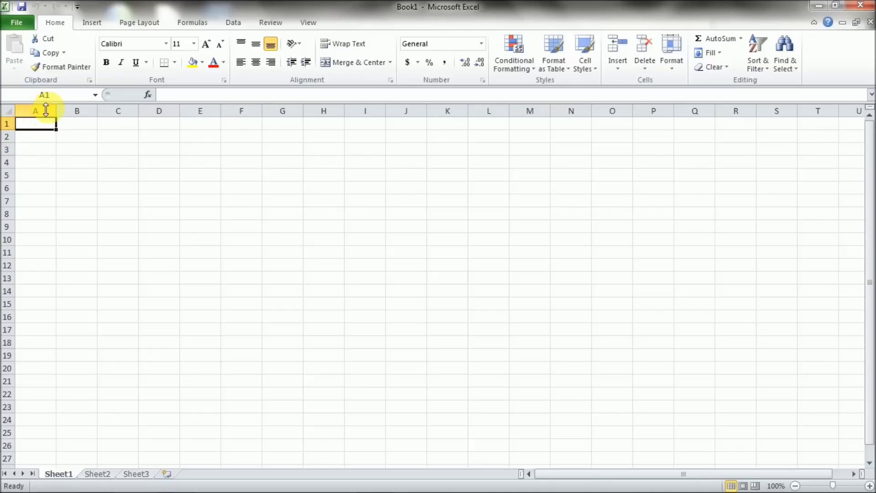
{"action": "left_click", "coordinate": [78, 123]}
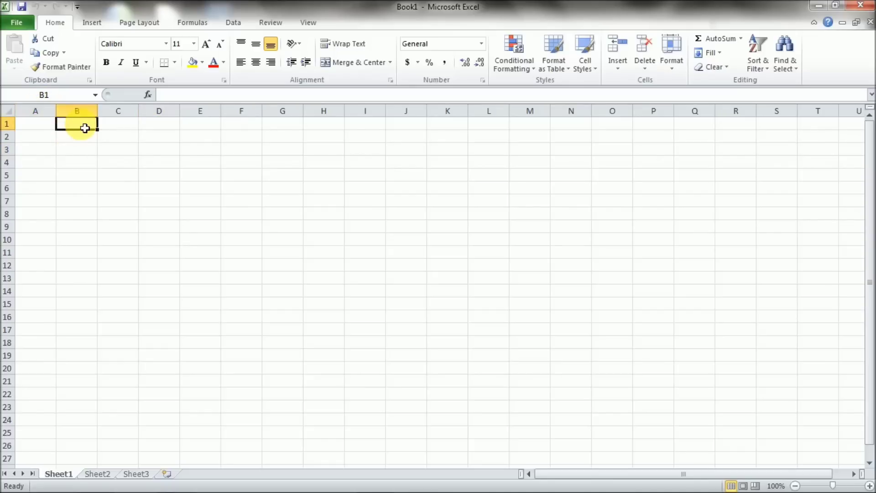
{"action": "left_click", "coordinate": [81, 175]}
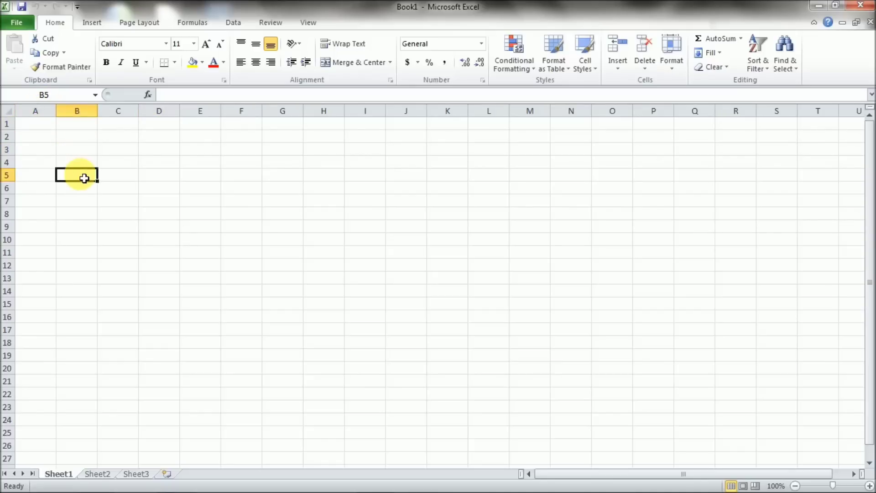
{"action": "left_click", "coordinate": [121, 178]}
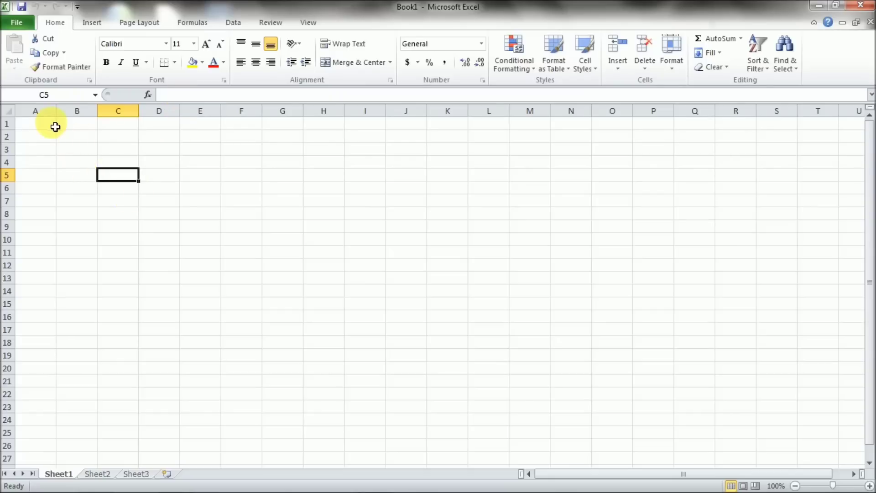
Step: Merge and centre A1:D1 and enter the title 'Monthly Budget'
{"action": "left_click_drag", "start_coordinate": [48, 123], "coordinate": [155, 127]}
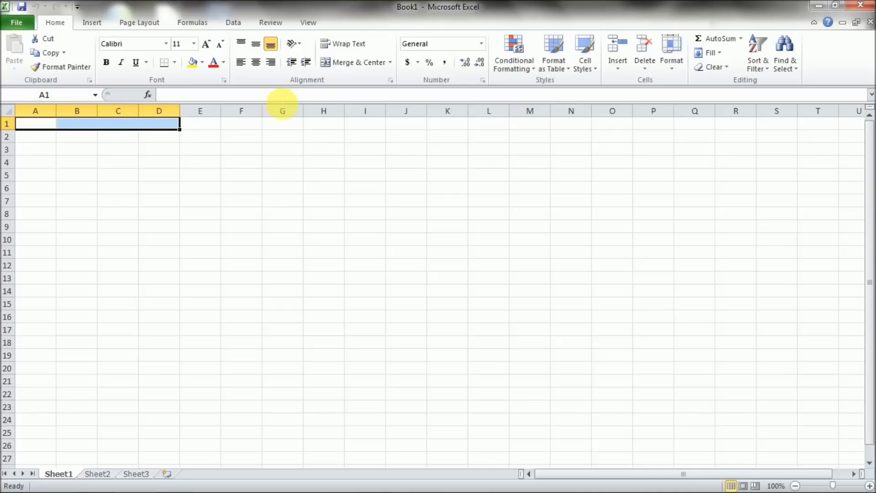
{"action": "left_click", "coordinate": [383, 67]}
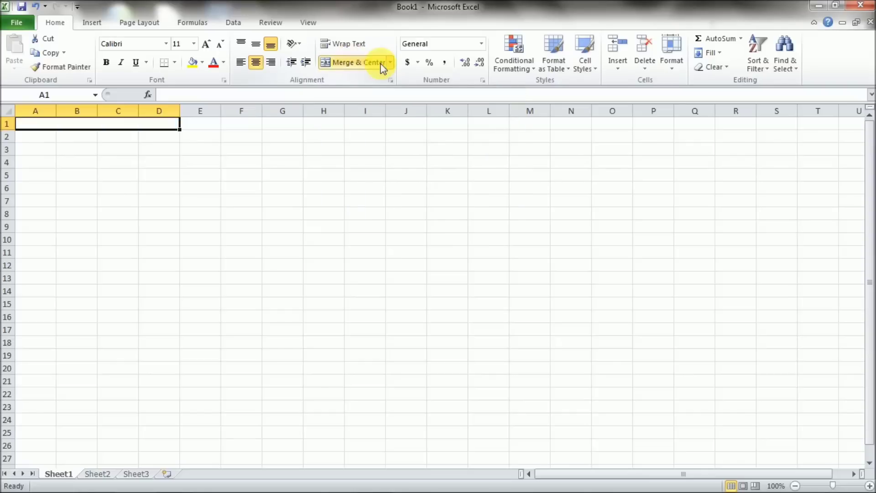
{"action": "left_click", "coordinate": [85, 137]}
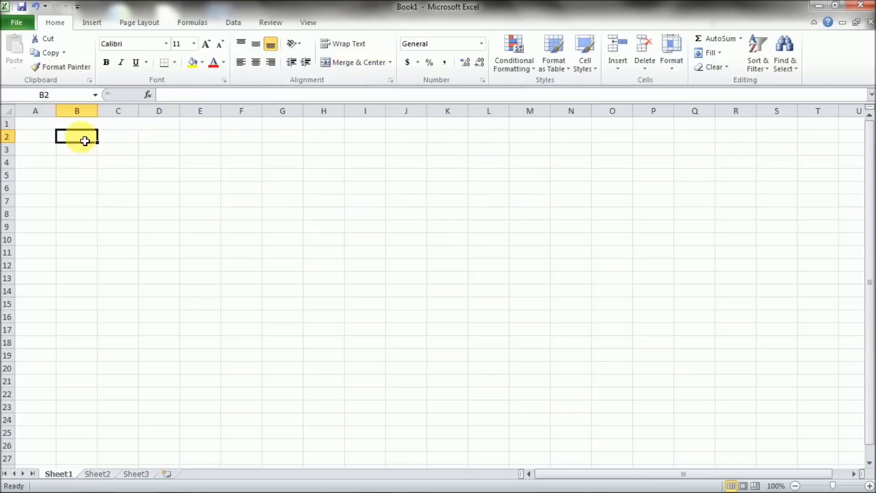
{"action": "left_click", "coordinate": [87, 151]}
{"action": "left_click", "coordinate": [85, 127]}
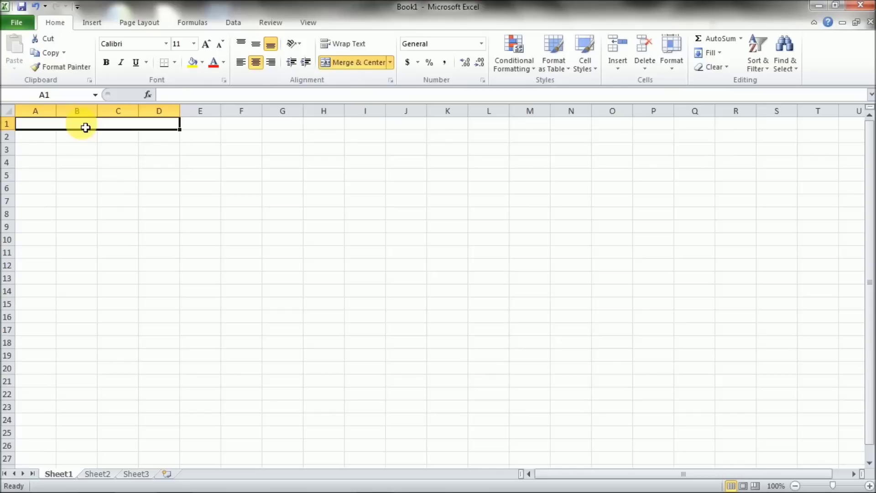
{"action": "type", "text": "Mon"}
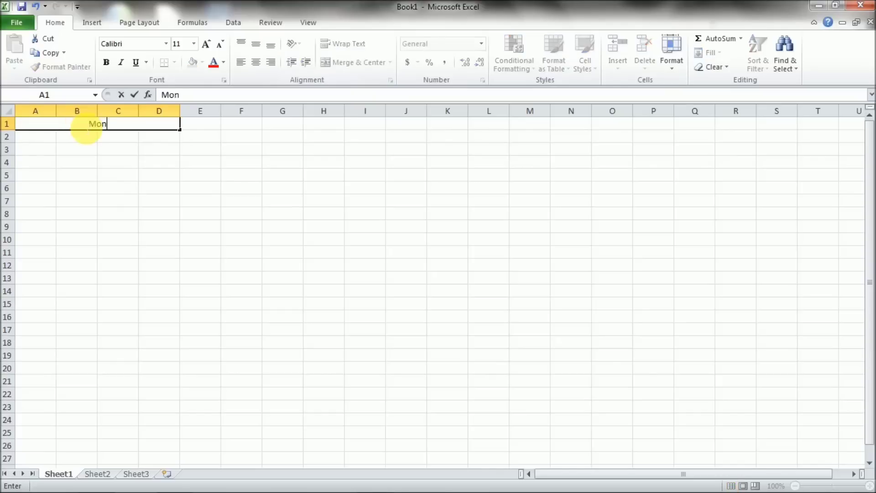
{"action": "type", "text": "thly Budget"}
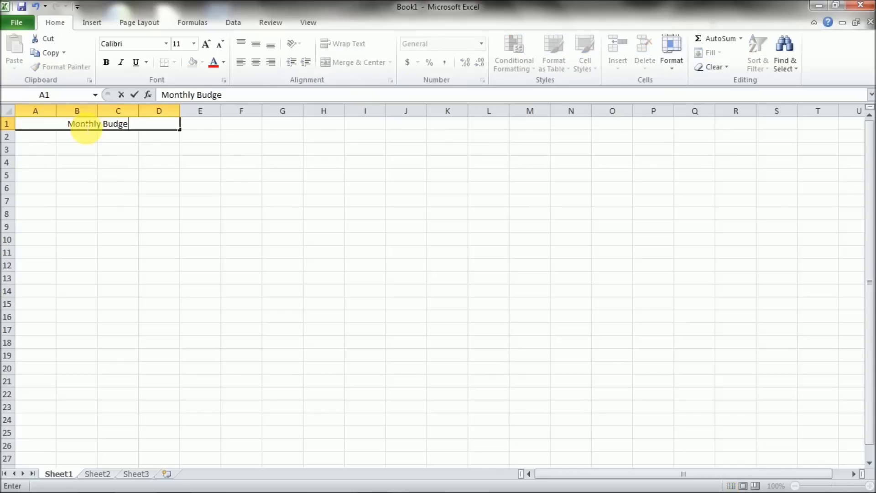
{"action": "left_click", "coordinate": [43, 151]}
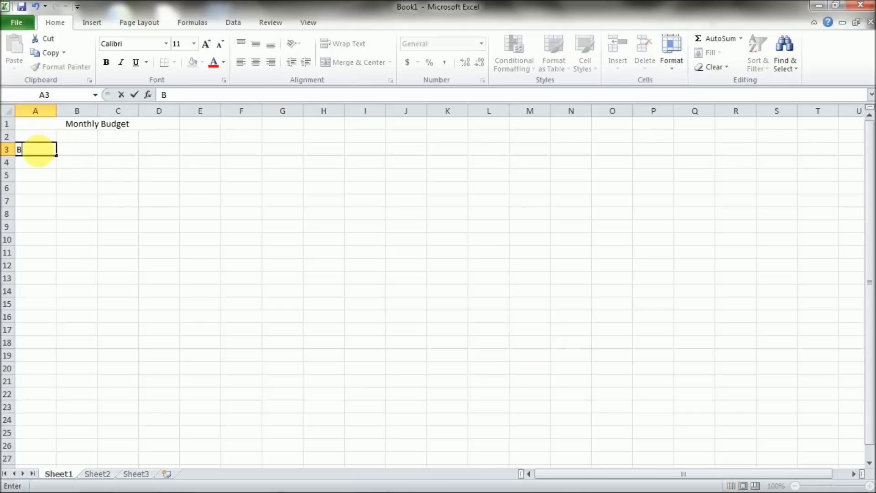
Step: Enter the label 'Bill Name:' in A3, then reselect that cell
{"action": "type", "text": "ill Name"}
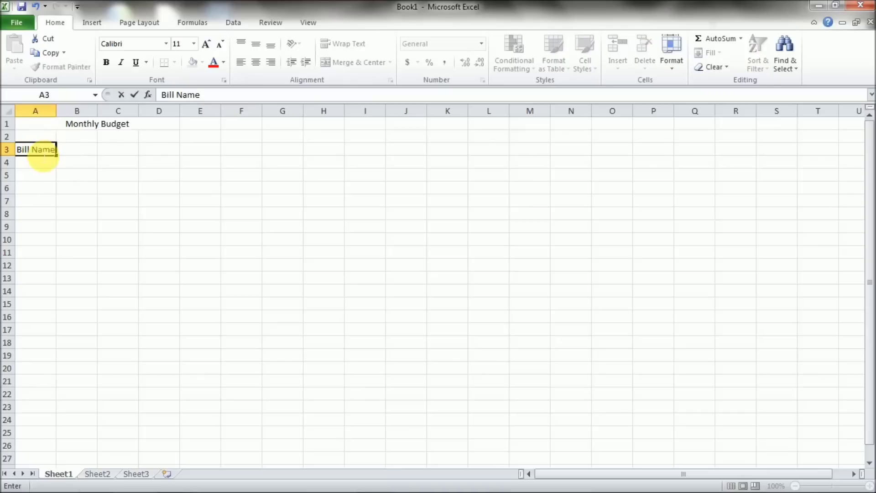
{"action": "type", "text": ":"}
{"action": "key", "text": "Return"}
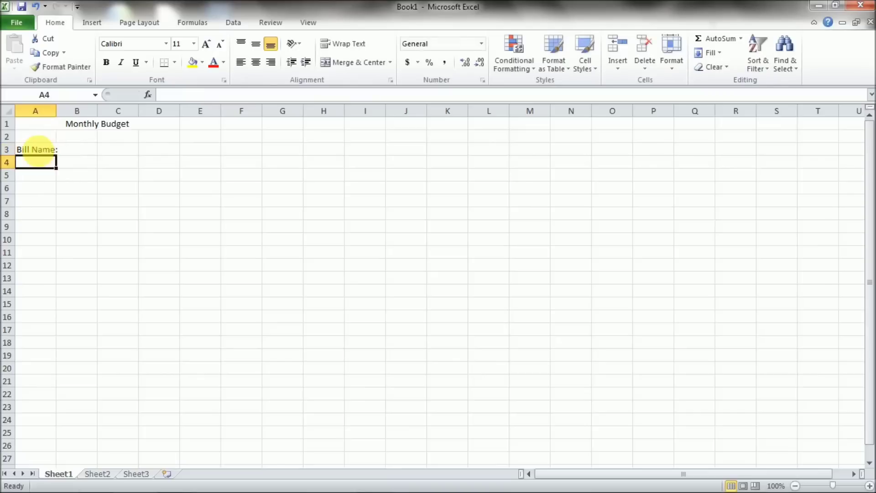
{"action": "left_click", "coordinate": [42, 154]}
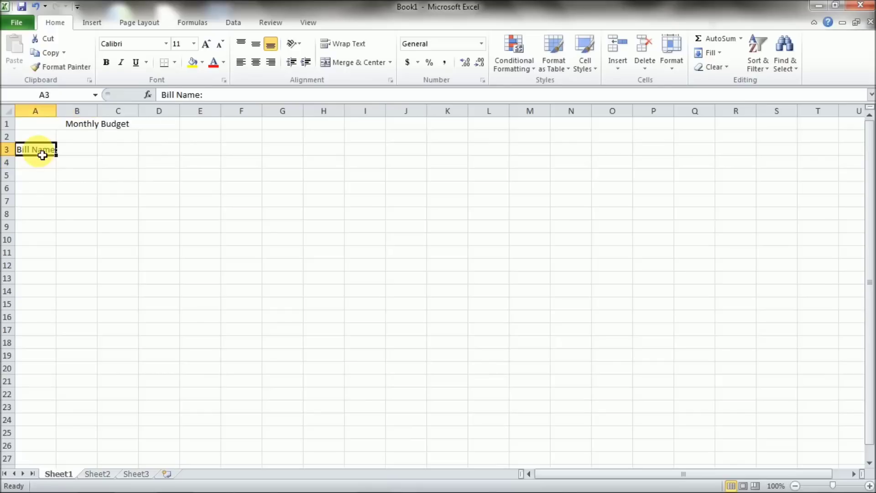
{"action": "left_click", "coordinate": [43, 156]}
{"action": "left_click", "coordinate": [42, 155]}
{"action": "key", "text": "Return"}
{"action": "left_click", "coordinate": [42, 154]}
{"action": "key", "text": "Tab"}
{"action": "left_click", "coordinate": [43, 154]}
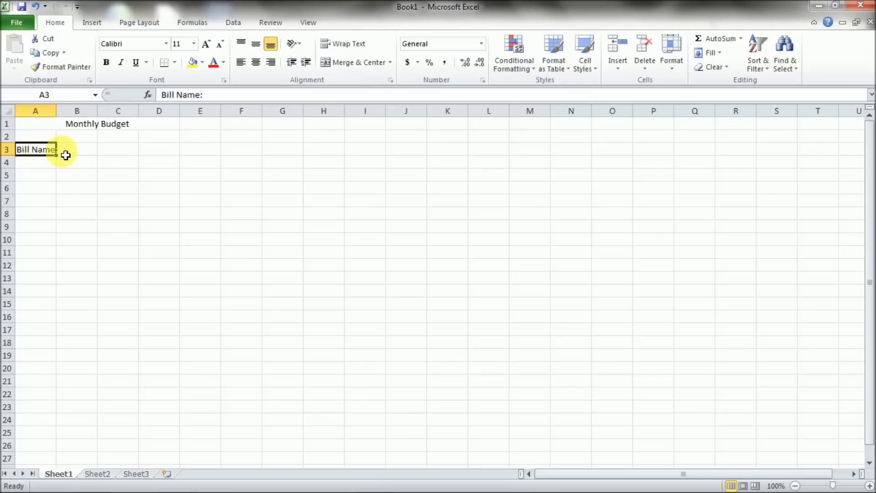
{"action": "left_click", "coordinate": [34, 156]}
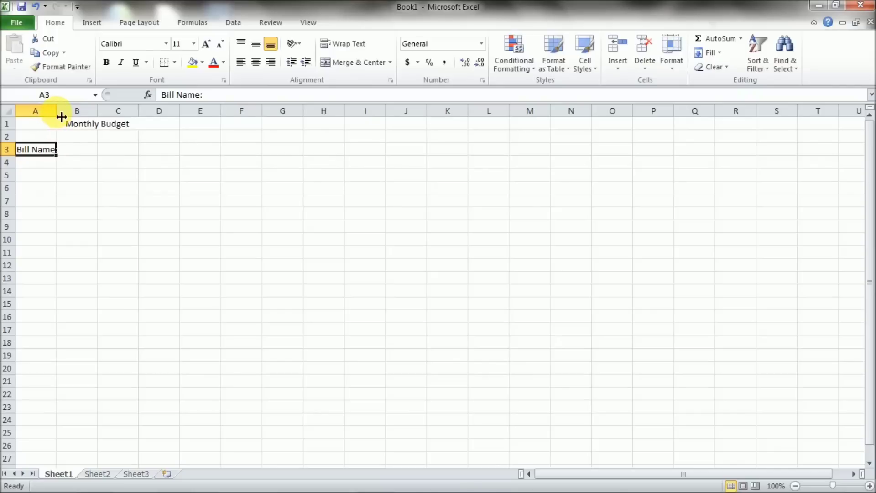
Step: Widen column A to about 26.71 so 'Bill Name:' fits, then select A4
{"action": "left_click_drag", "start_coordinate": [61, 117], "coordinate": [143, 122]}
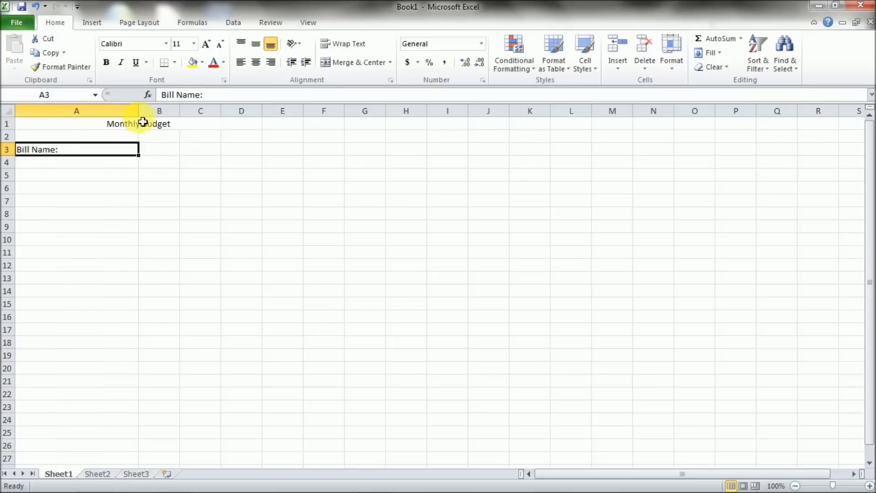
{"action": "left_click", "coordinate": [81, 168]}
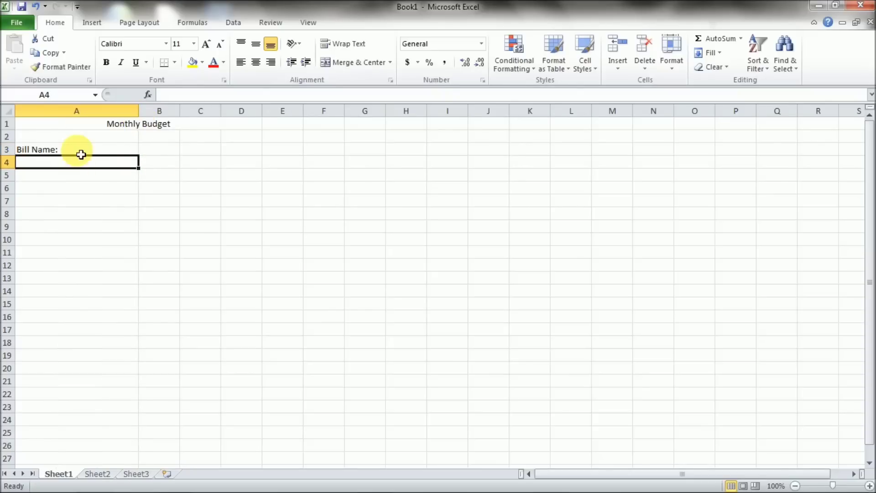
Step: Enter 'Amount:' in B3 and 'Due Date:' in C3, then widen column C slightly
{"action": "left_click", "coordinate": [157, 154]}
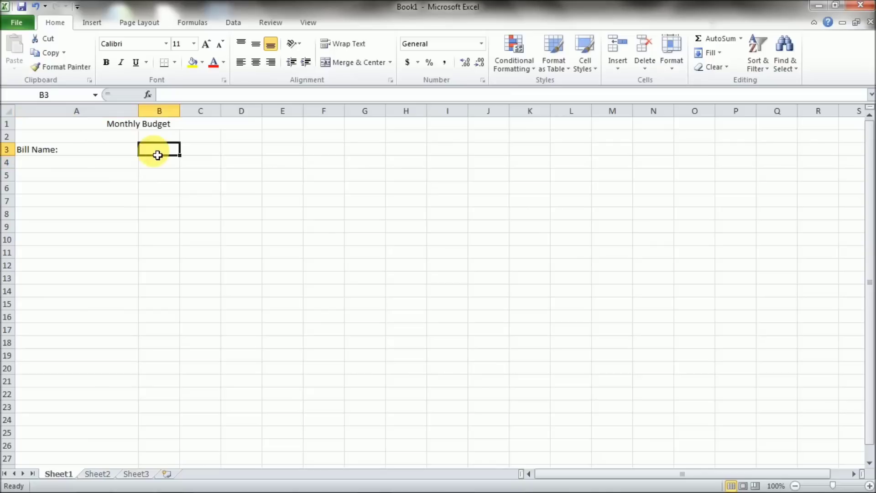
{"action": "left_click", "coordinate": [110, 149]}
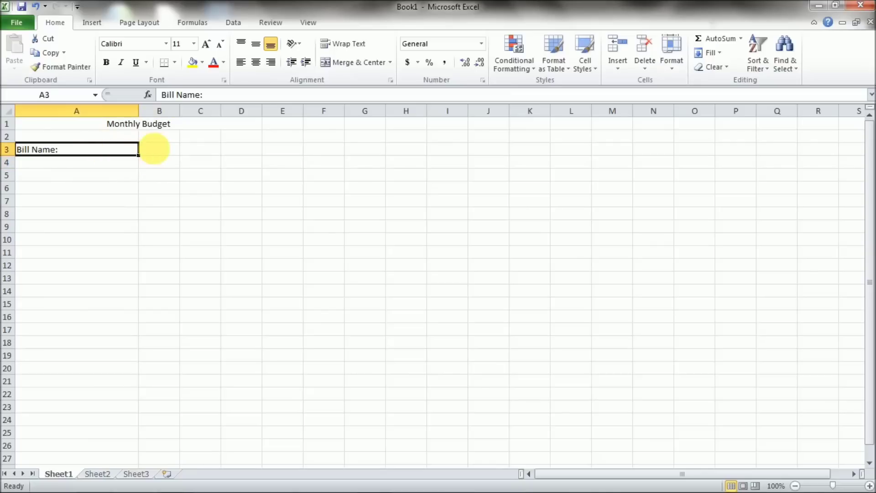
{"action": "left_click", "coordinate": [158, 149]}
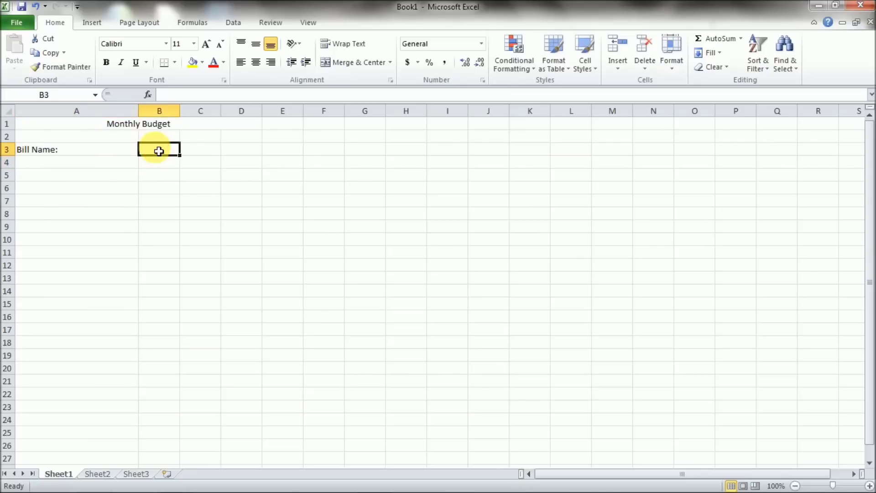
{"action": "type", "text": "Amount"}
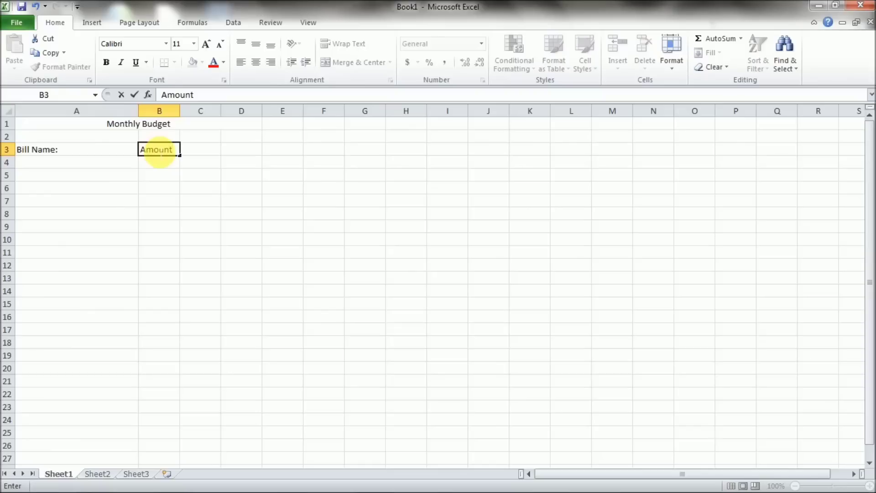
{"action": "type", "text": ":"}
{"action": "left_click", "coordinate": [203, 150]}
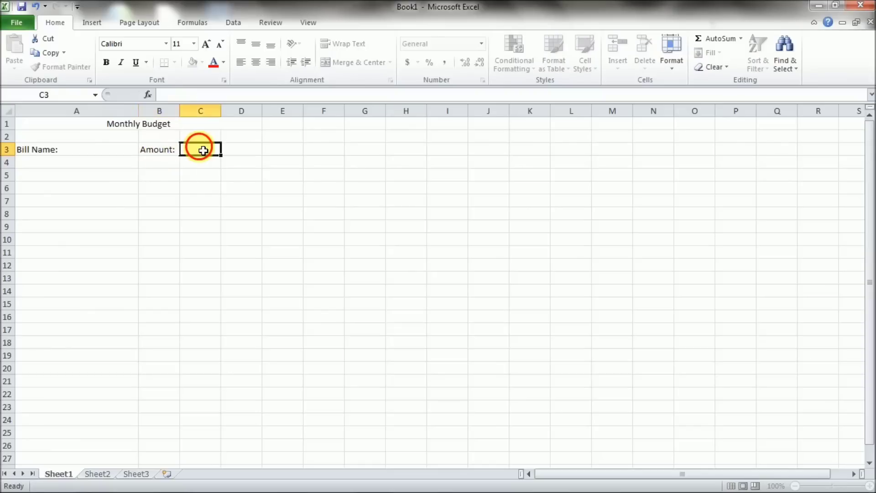
{"action": "type", "text": "Due Date"}
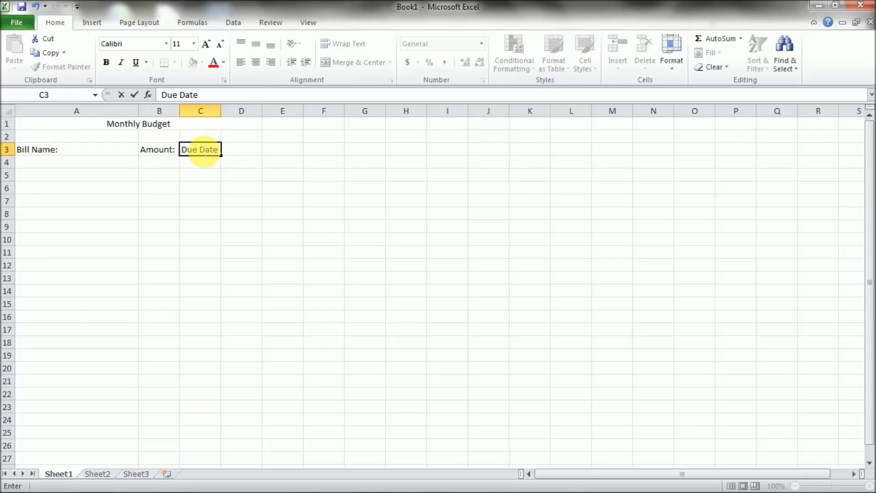
{"action": "type", "text": ":"}
{"action": "key", "text": "Return"}
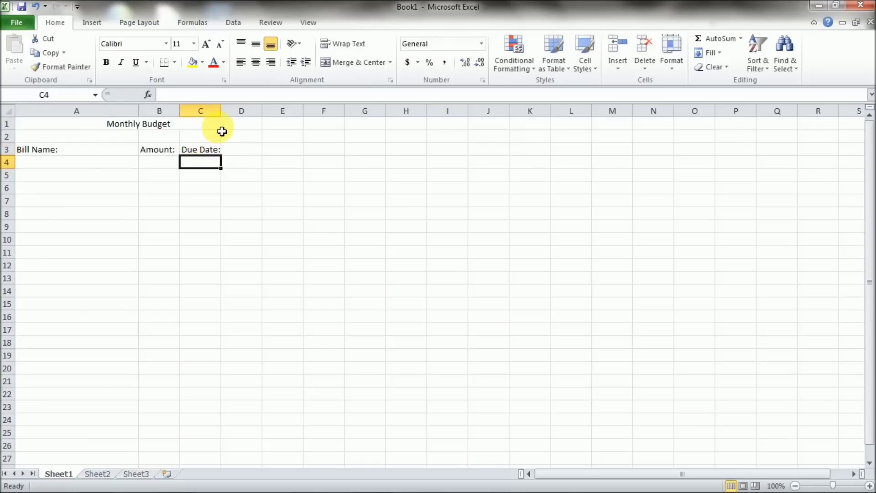
{"action": "left_click_drag", "start_coordinate": [226, 118], "coordinate": [232, 117]}
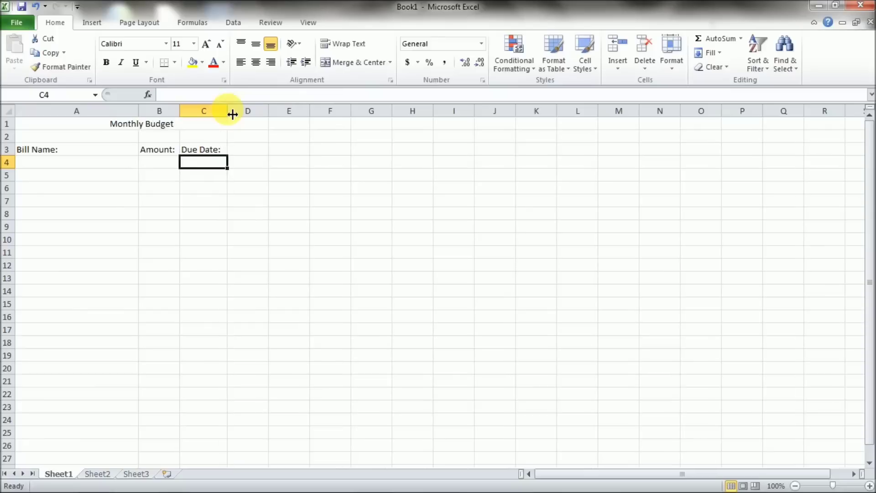
Step: Select the merged title, briefly select the row 3 headers, then reselect the title
{"action": "left_click", "coordinate": [138, 130]}
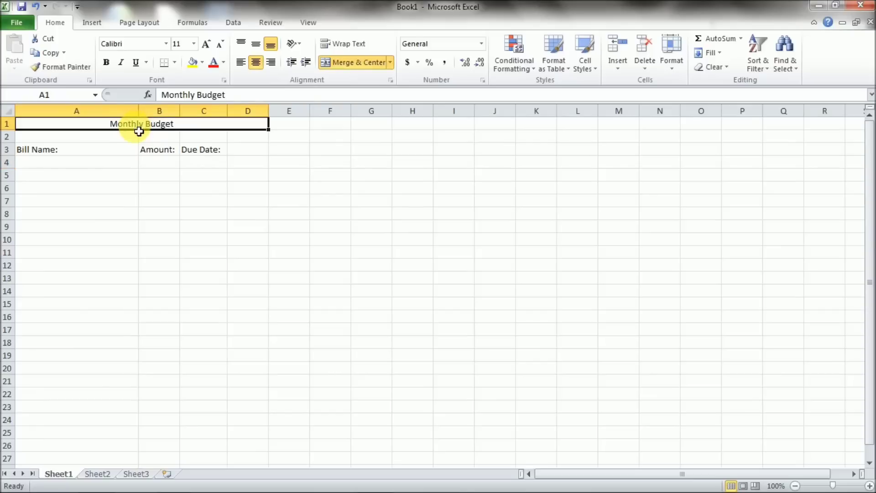
{"action": "left_click", "coordinate": [132, 152]}
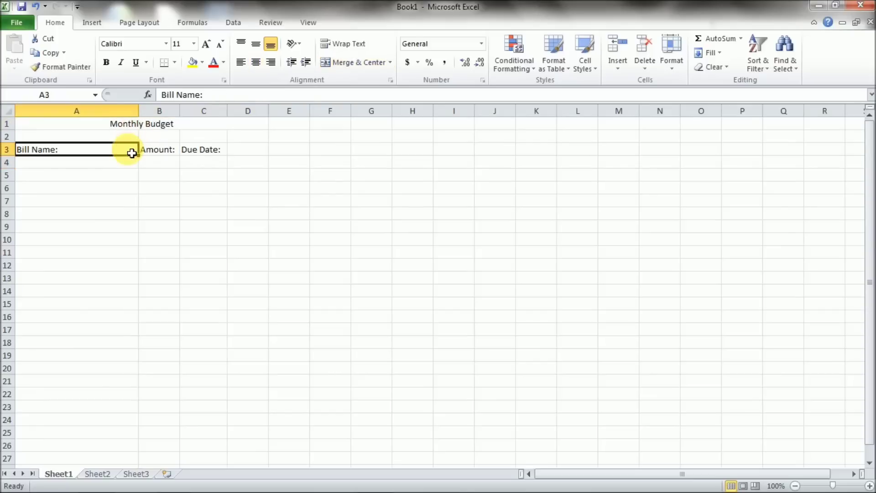
{"action": "left_click", "coordinate": [204, 153]}
{"action": "left_click_drag", "start_coordinate": [205, 153], "coordinate": [133, 154]}
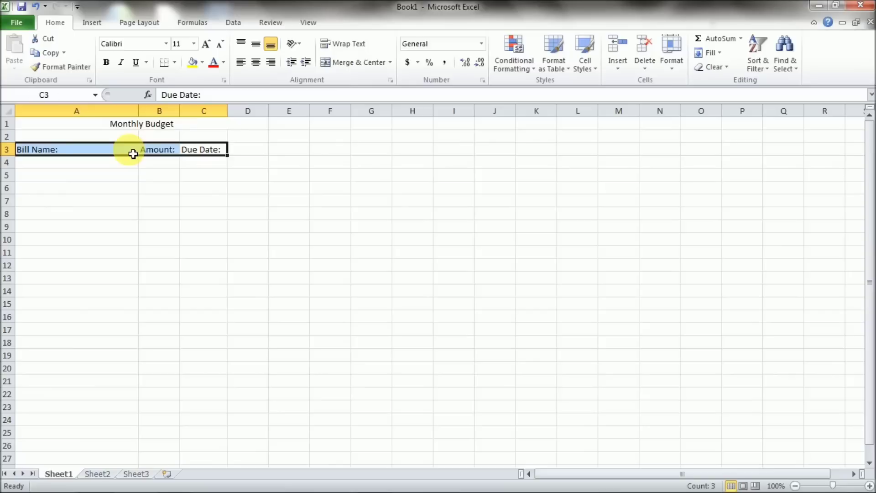
{"action": "left_click", "coordinate": [132, 126]}
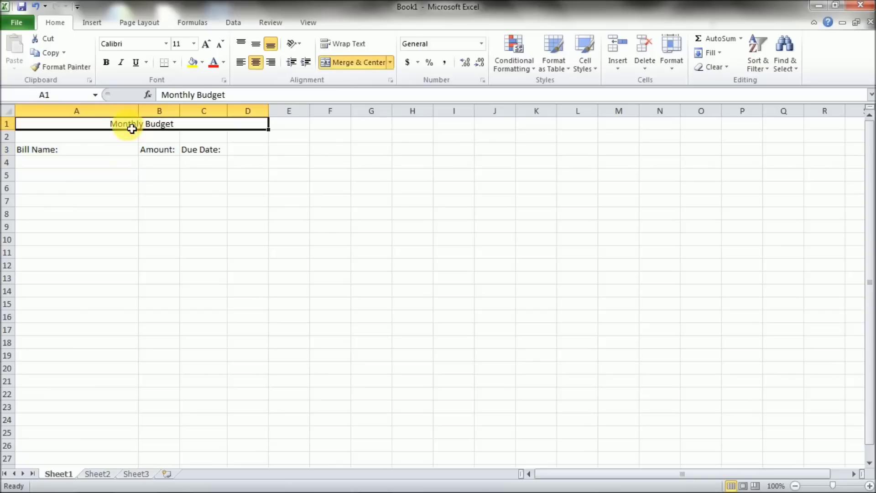
Step: Make the title bold AR DELANEY at size 28, then select headers A3:C3
{"action": "left_click", "coordinate": [108, 65]}
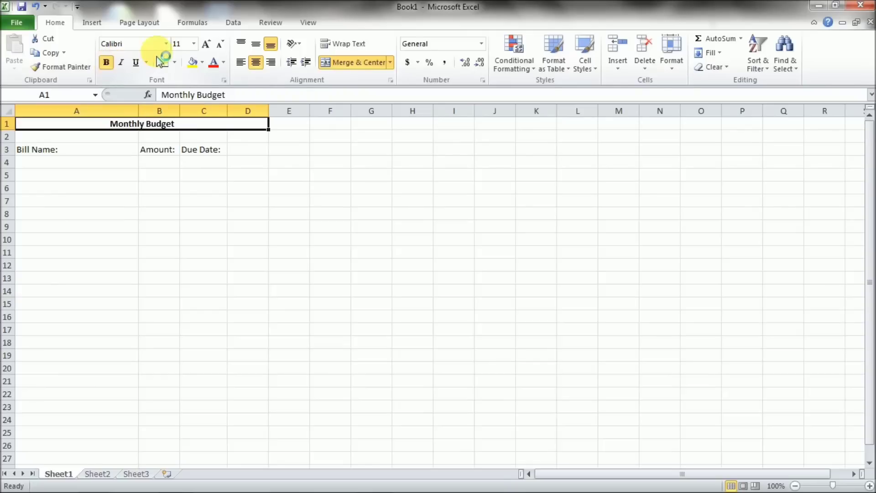
{"action": "left_click", "coordinate": [166, 44]}
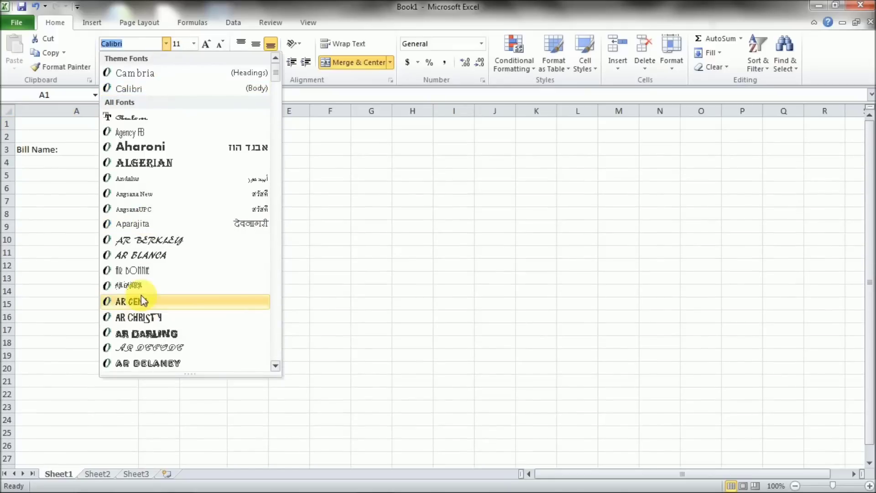
{"action": "left_click", "coordinate": [187, 363]}
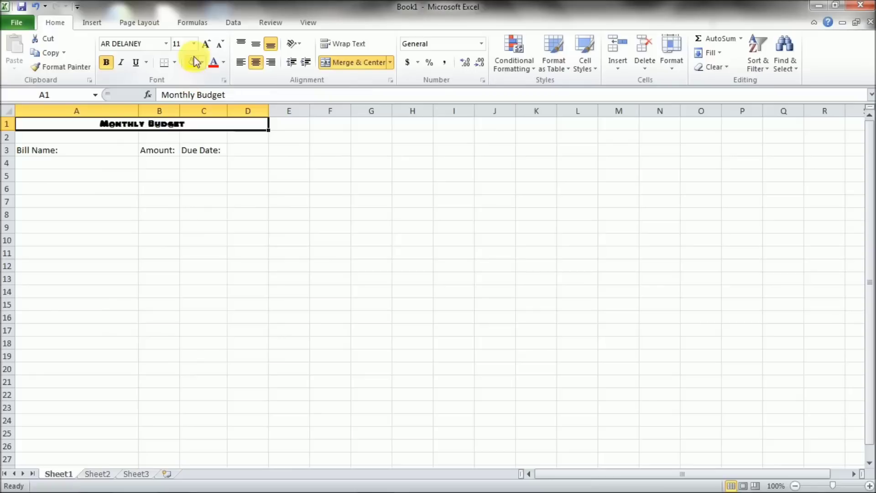
{"action": "left_click", "coordinate": [194, 43]}
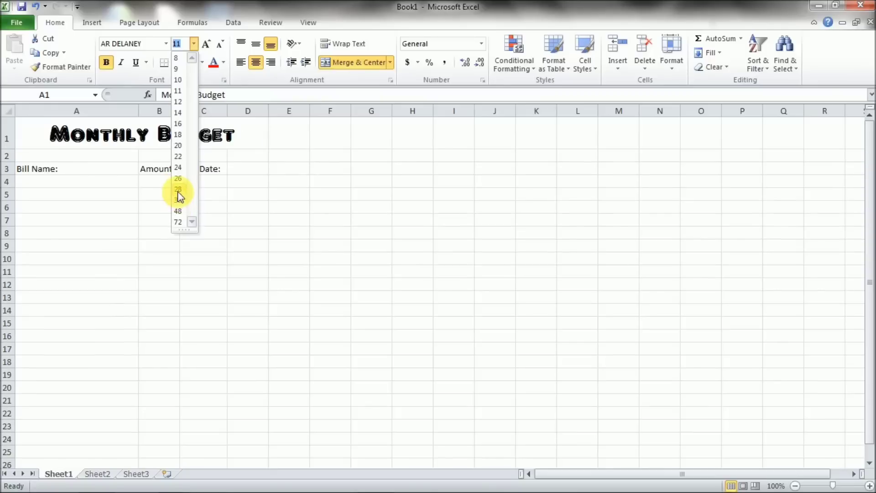
{"action": "left_click", "coordinate": [178, 190]}
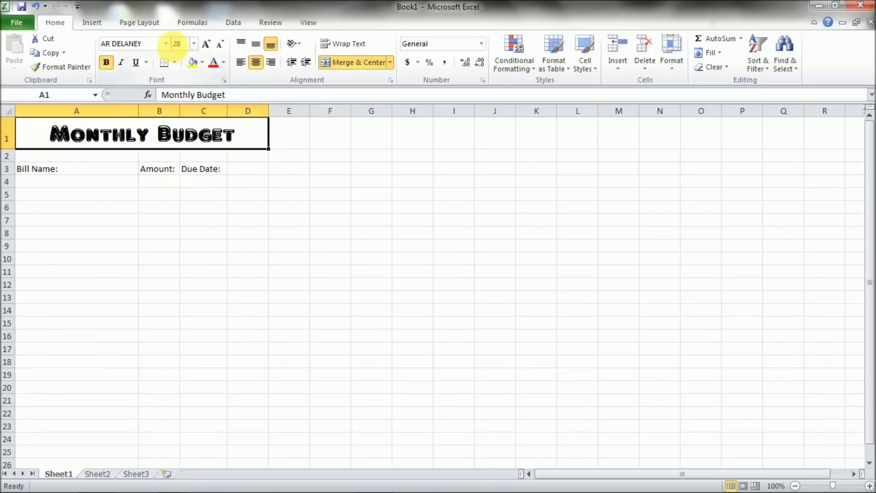
{"action": "left_click", "coordinate": [94, 173]}
{"action": "left_click_drag", "start_coordinate": [95, 176], "coordinate": [192, 172]}
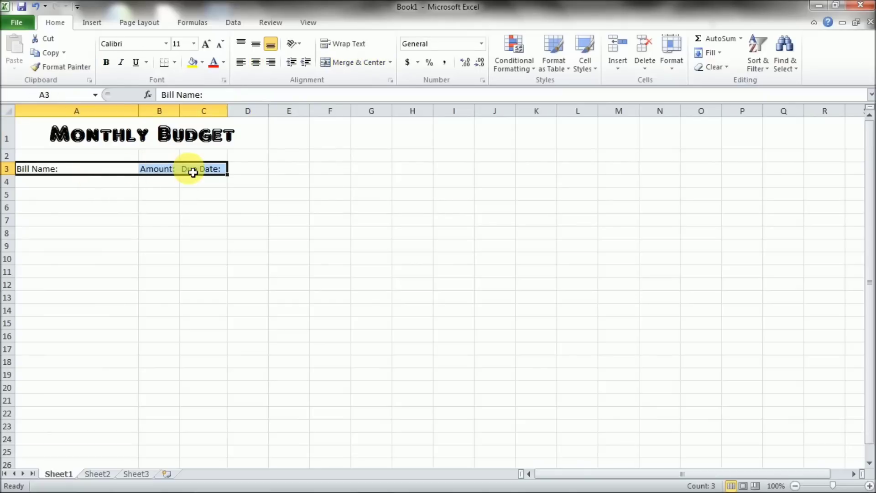
Step: Make the A3:C3 headers bold and underlined, then deselect them
{"action": "left_click", "coordinate": [107, 63]}
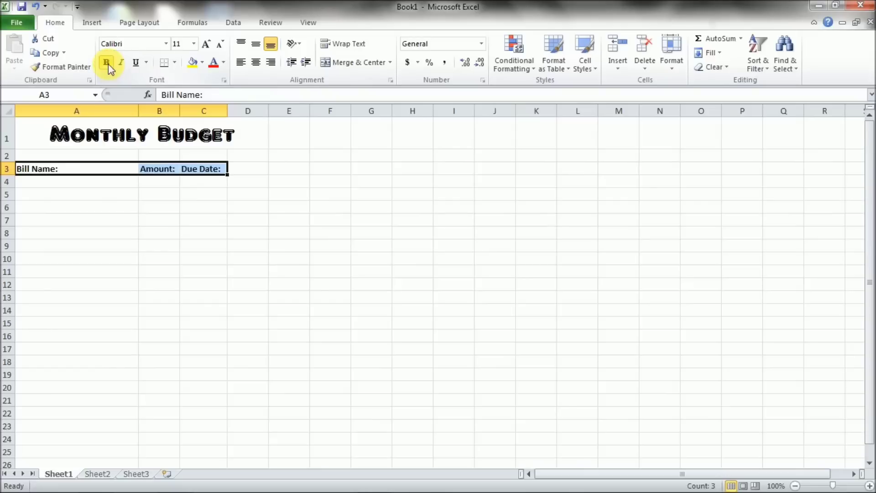
{"action": "left_click", "coordinate": [136, 64]}
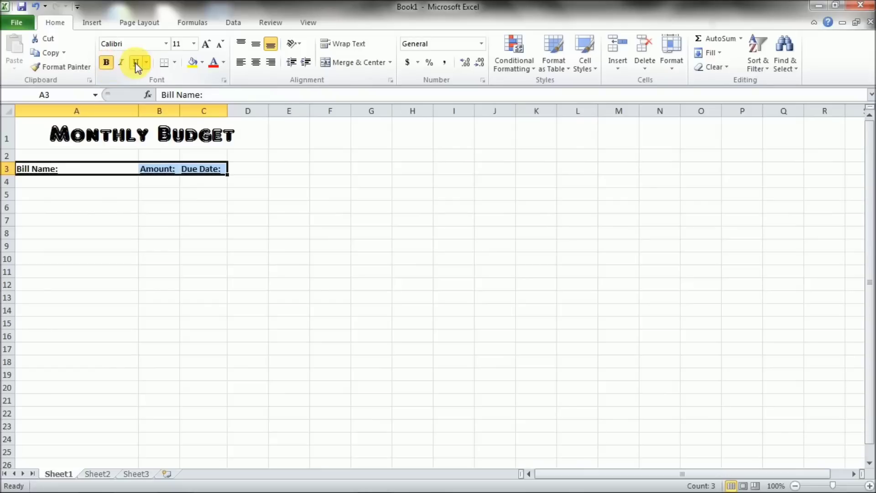
{"action": "left_click", "coordinate": [142, 205]}
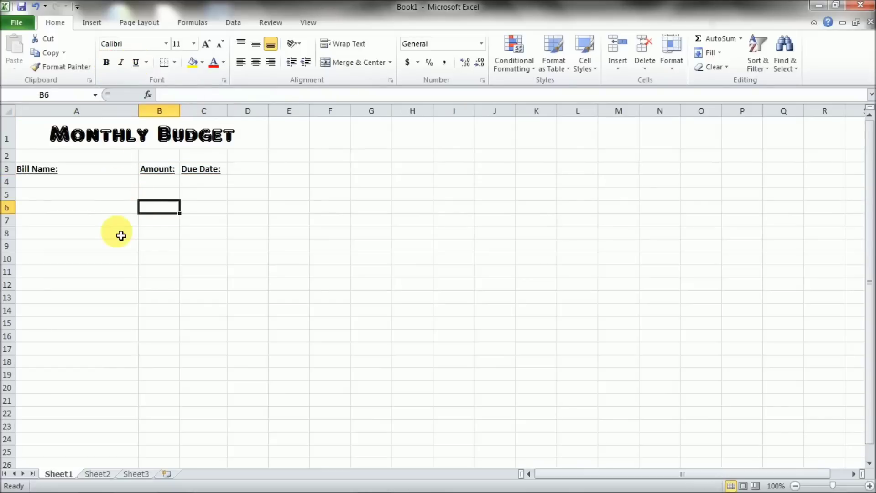
Step: Enter 'Power Bill' in A4 and its amount 241.39 in B4
{"action": "left_click", "coordinate": [113, 186]}
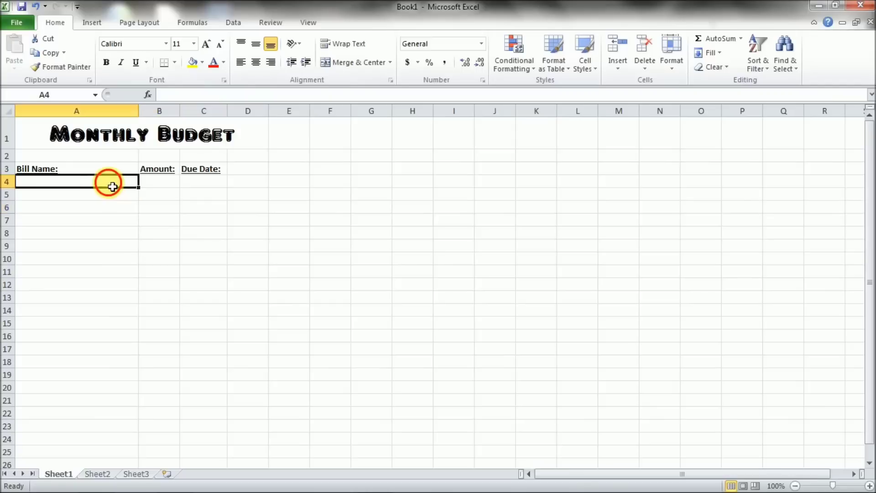
{"action": "type", "text": "Power"}
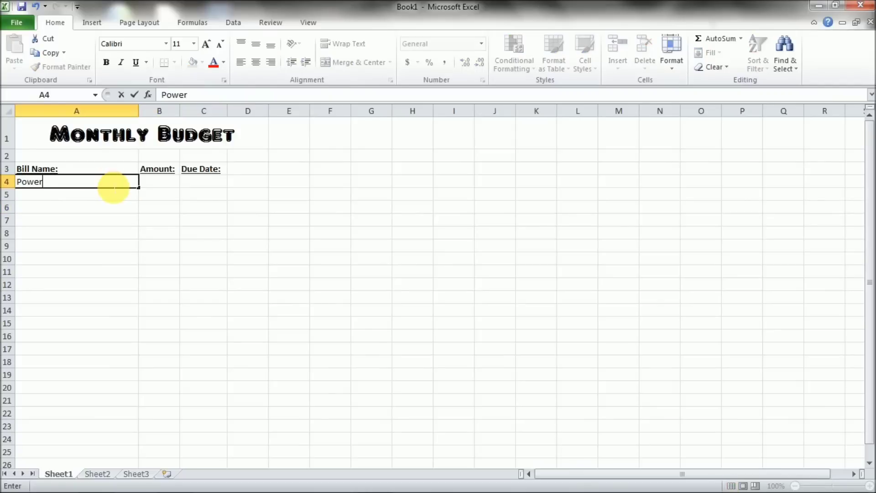
{"action": "type", "text": " Bill"}
{"action": "key", "text": "Tab"}
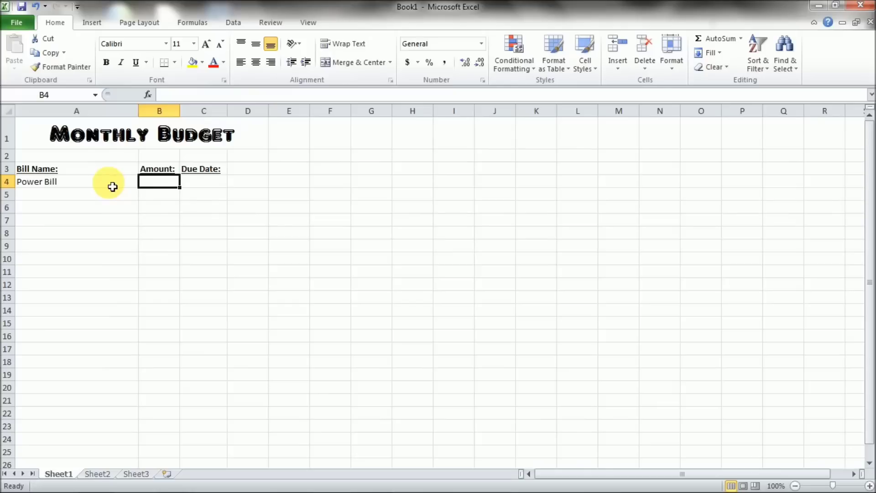
{"action": "type", "text": "241"}
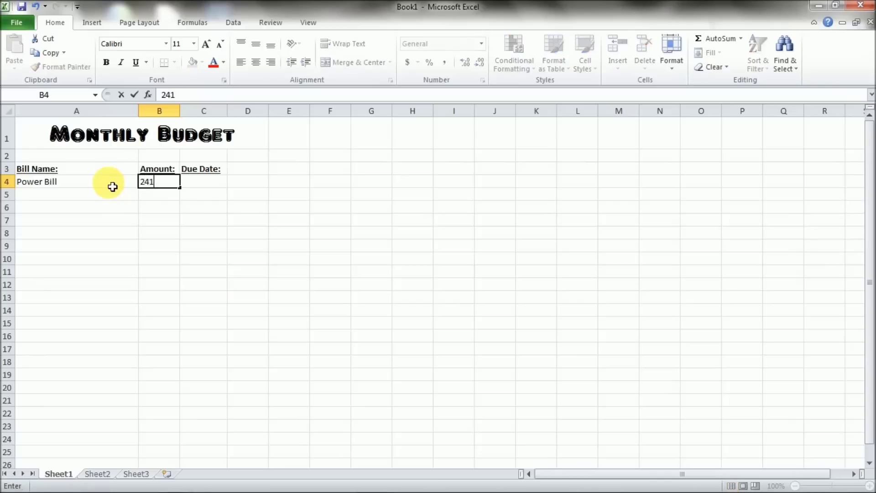
{"action": "type", "text": ".39"}
{"action": "key", "text": "Return"}
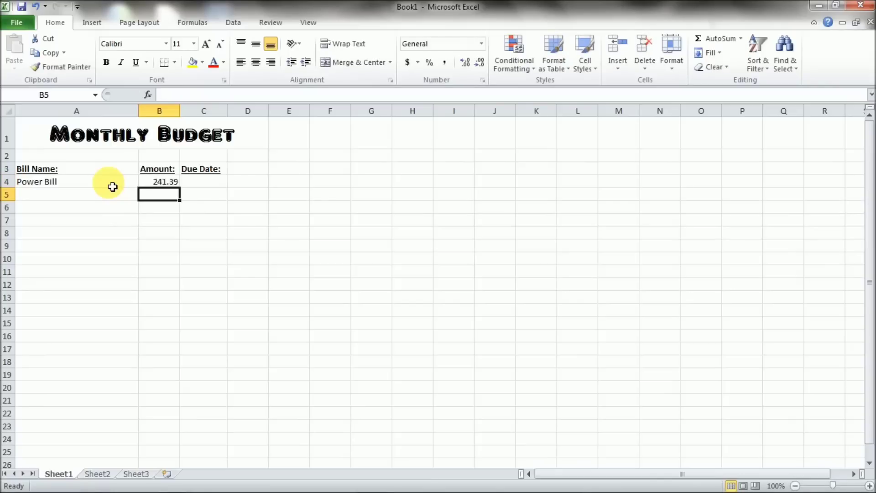
Step: Return to cell B4 with the arrow keys and open the Number Format list
{"action": "key", "text": "Up"}
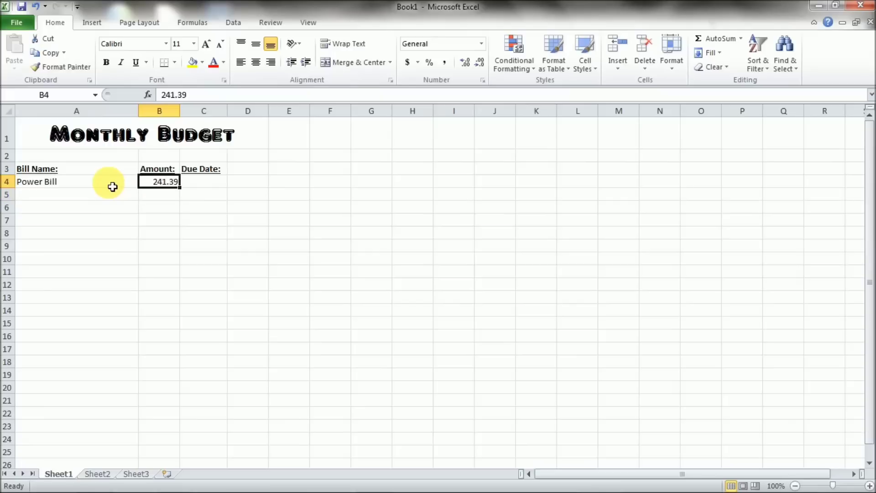
{"action": "key", "text": "Down"}
{"action": "key", "text": "Up"}
{"action": "key", "text": "Down"}
{"action": "key", "text": "Up"}
{"action": "key", "text": "Down"}
{"action": "key", "text": "Up"}
{"action": "key", "text": "Right"}
{"action": "key", "text": "Left"}
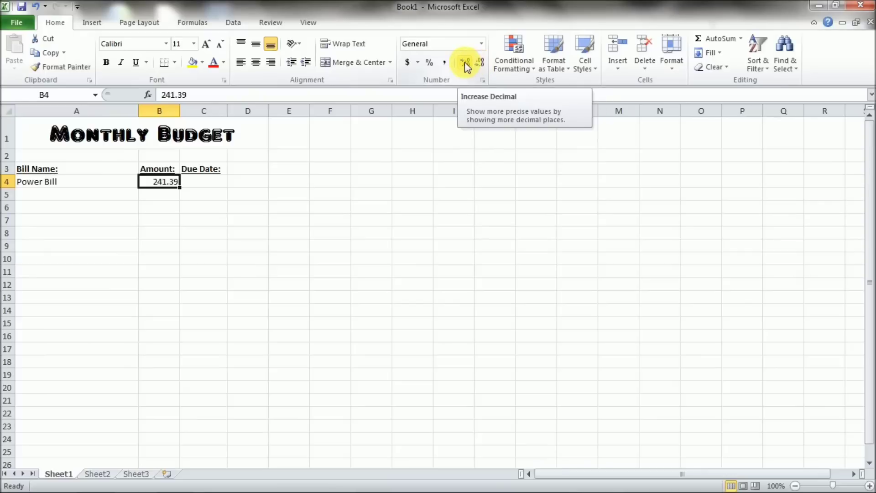
{"action": "left_click", "coordinate": [481, 44]}
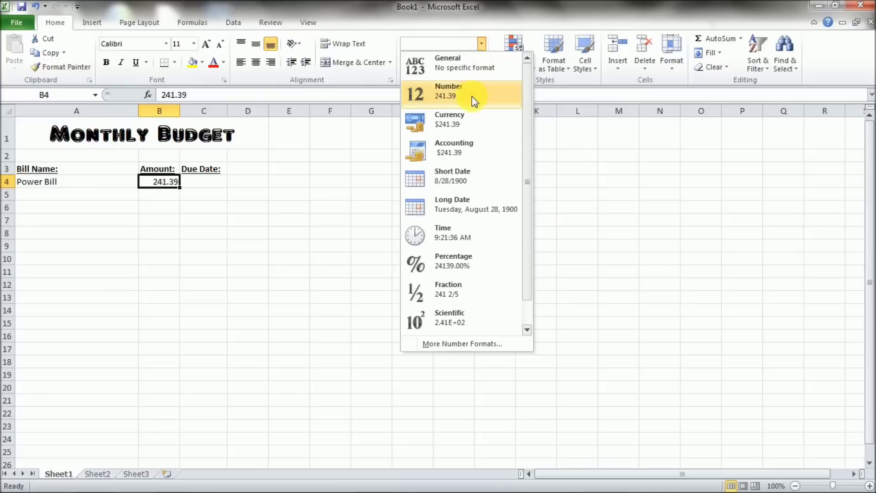
Step: Format B4 as Currency, widen column B, then switch it to Accounting ($ 241.39)
{"action": "left_click", "coordinate": [453, 124]}
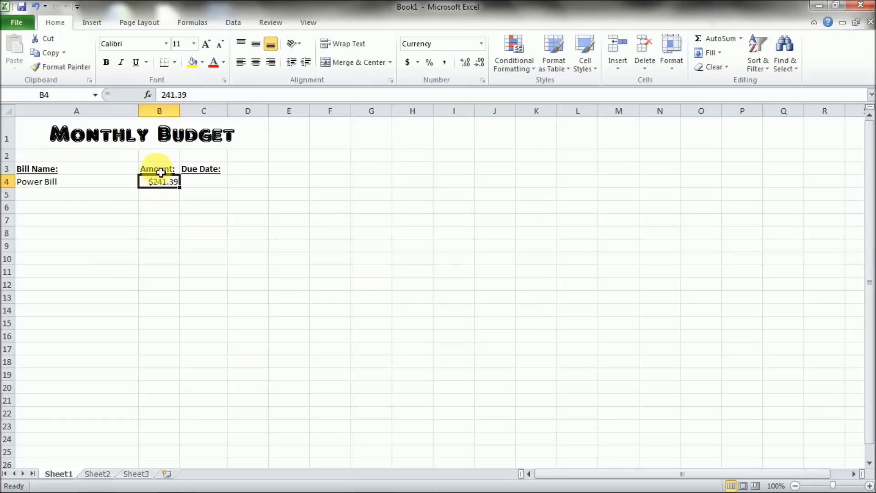
{"action": "left_click_drag", "start_coordinate": [185, 118], "coordinate": [191, 118]}
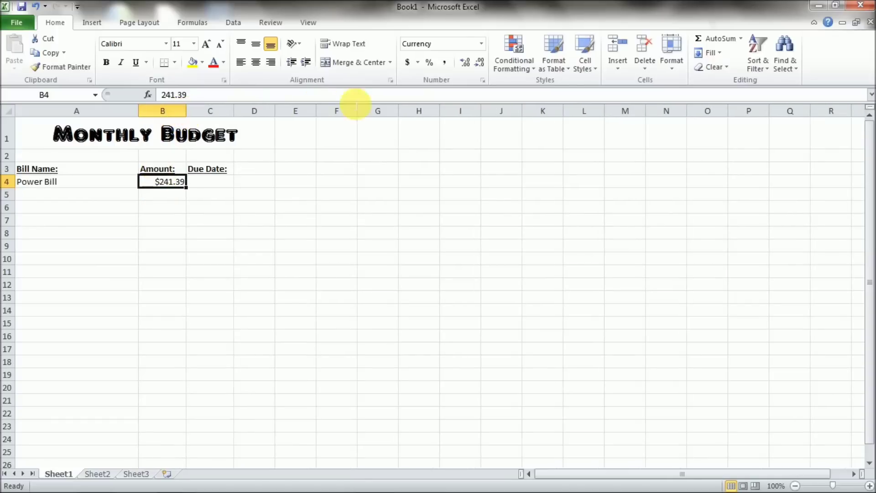
{"action": "left_click", "coordinate": [480, 46]}
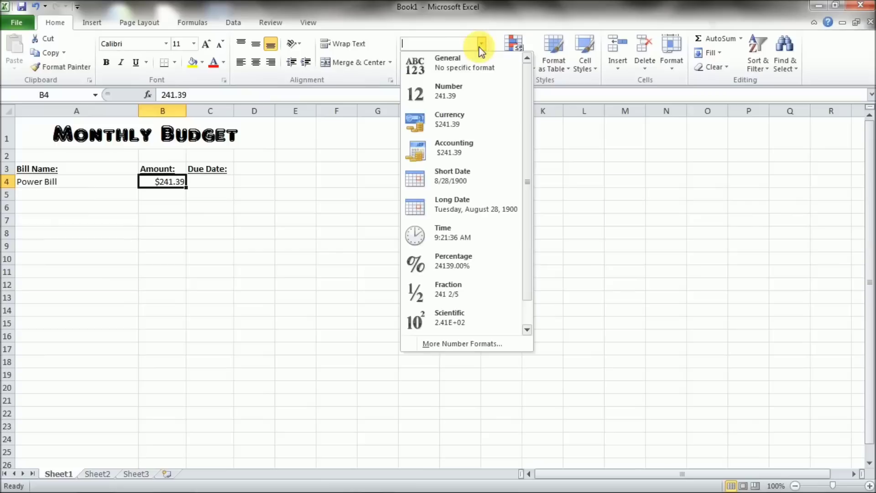
{"action": "left_click", "coordinate": [450, 150]}
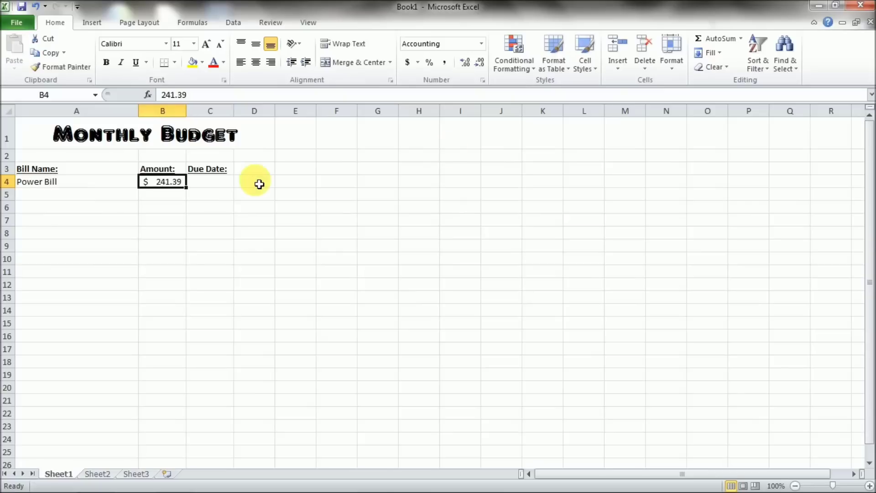
{"action": "left_click", "coordinate": [224, 187]}
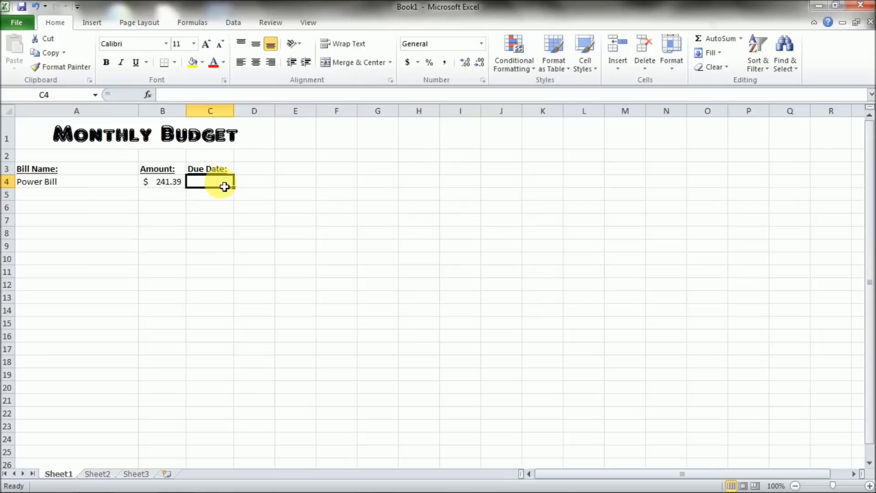
Step: Enter the due date 1-24-2016 in C4 and reselect it to confirm the Date format
{"action": "type", "text": "1-"}
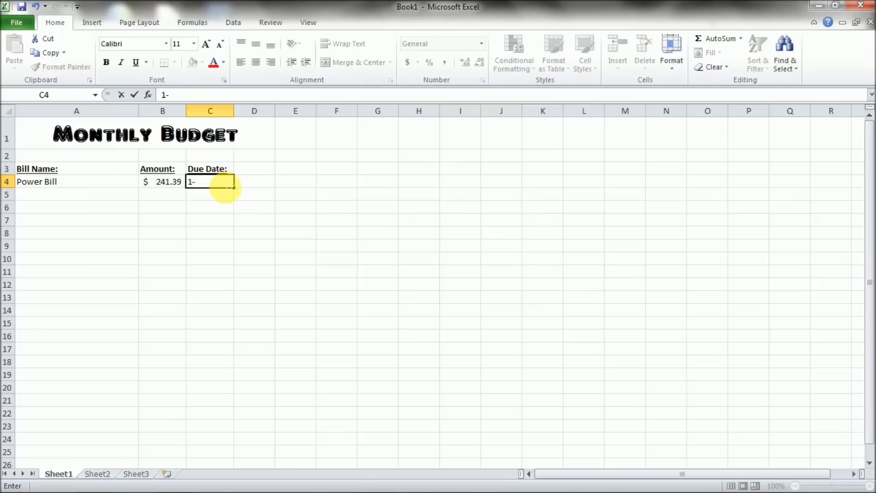
{"action": "type", "text": "24-2016"}
{"action": "key", "text": "Return"}
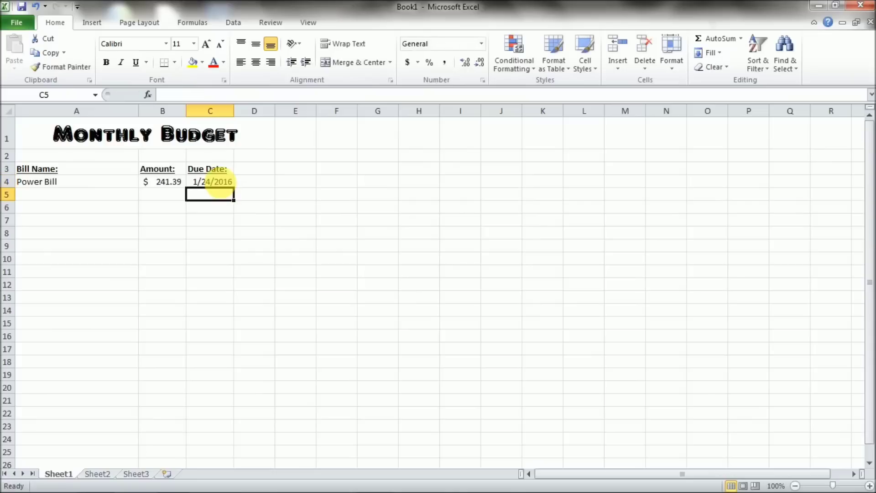
{"action": "left_click", "coordinate": [225, 186]}
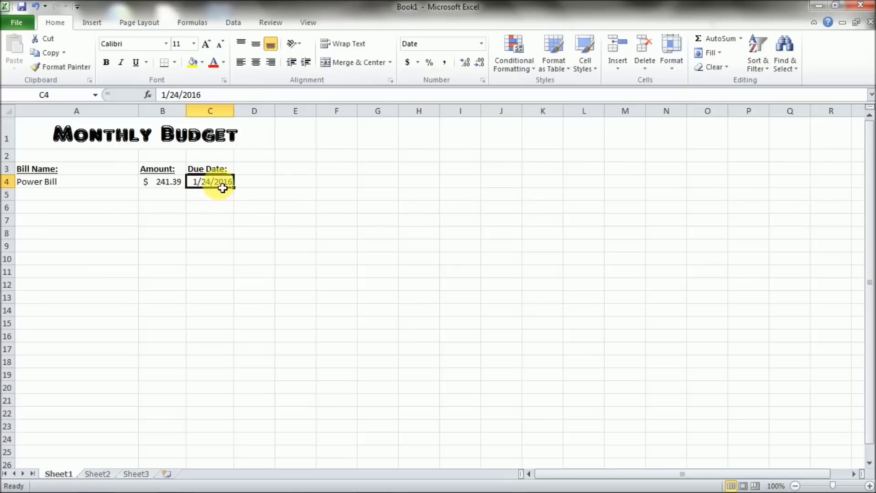
{"action": "left_click", "coordinate": [84, 199]}
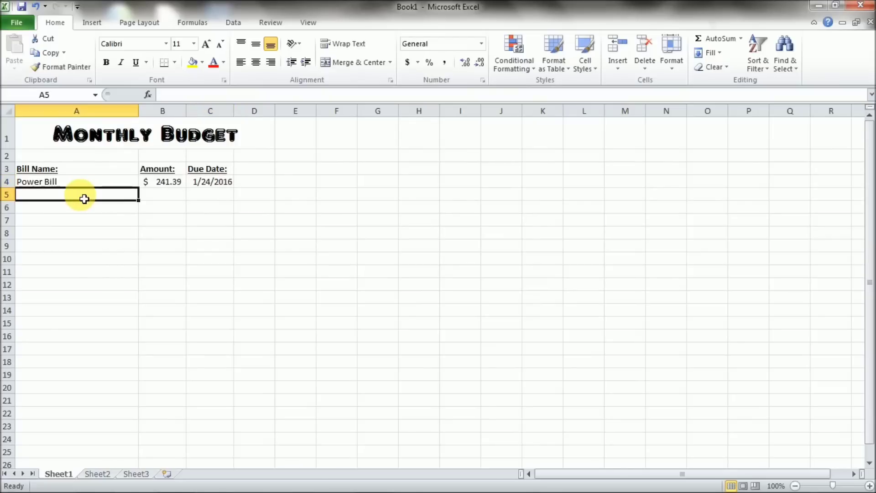
Step: Enter Water Bill in row 5 with amount 55.61 and due date 1/25/2016
{"action": "type", "text": "Water H"}
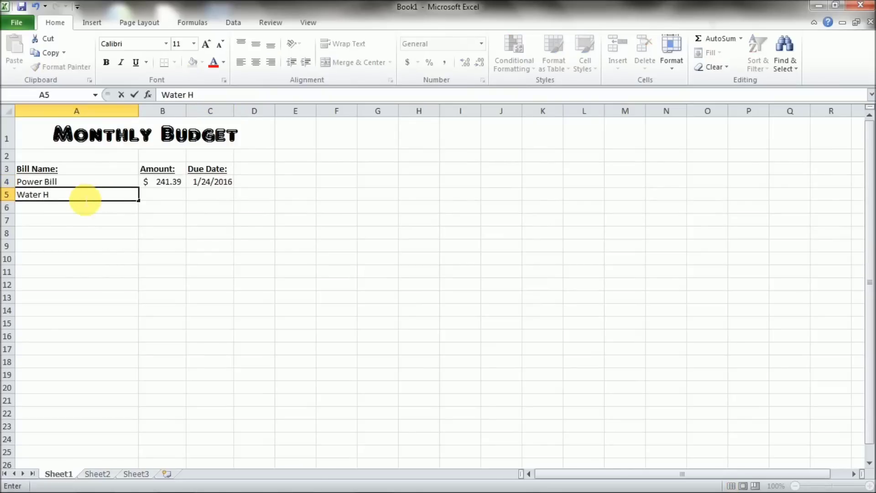
{"action": "key", "text": "BackSpace"}
{"action": "type", "text": "Bill"}
{"action": "key", "text": "Return"}
{"action": "key", "text": "Up"}
{"action": "key", "text": "Right"}
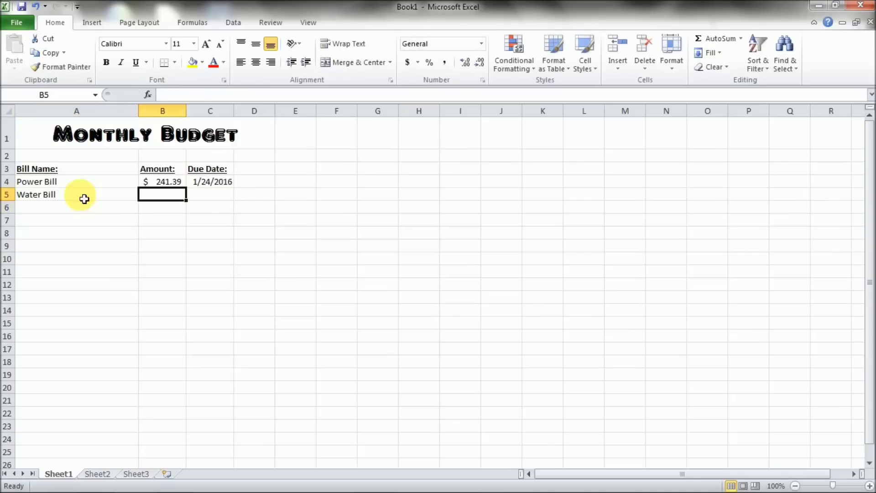
{"action": "type", "text": "55.61"}
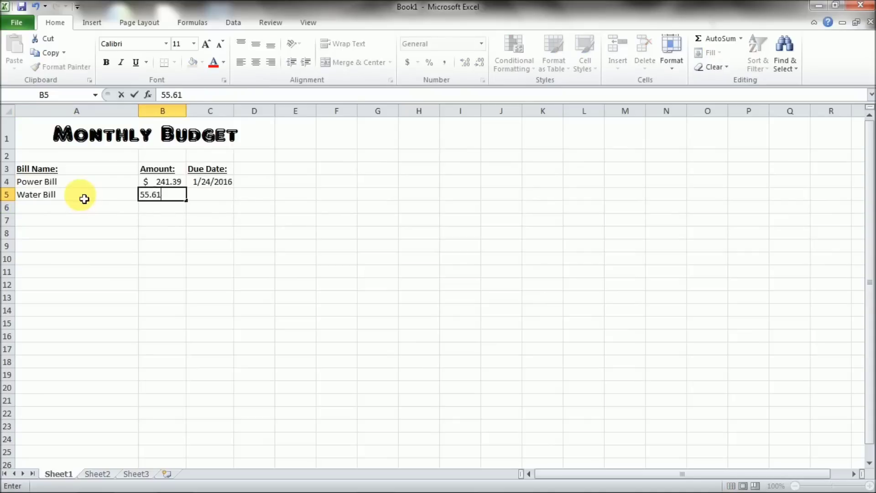
{"action": "key", "text": "Return"}
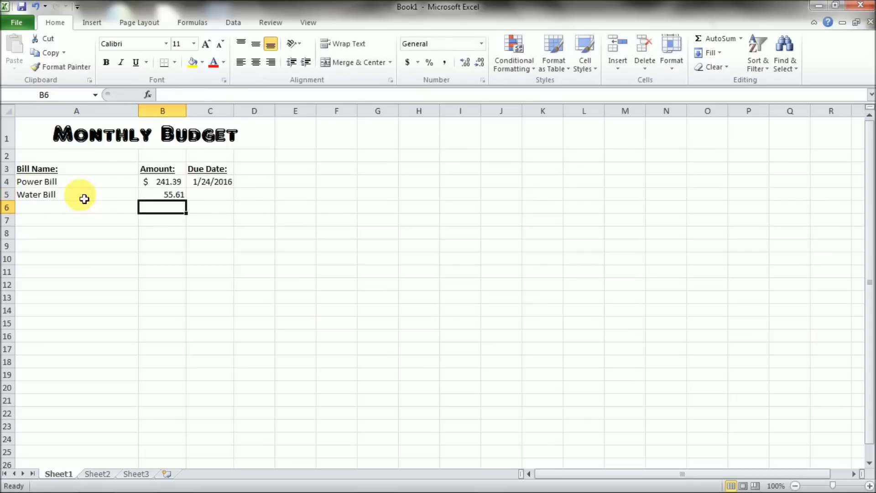
{"action": "left_click", "coordinate": [204, 197]}
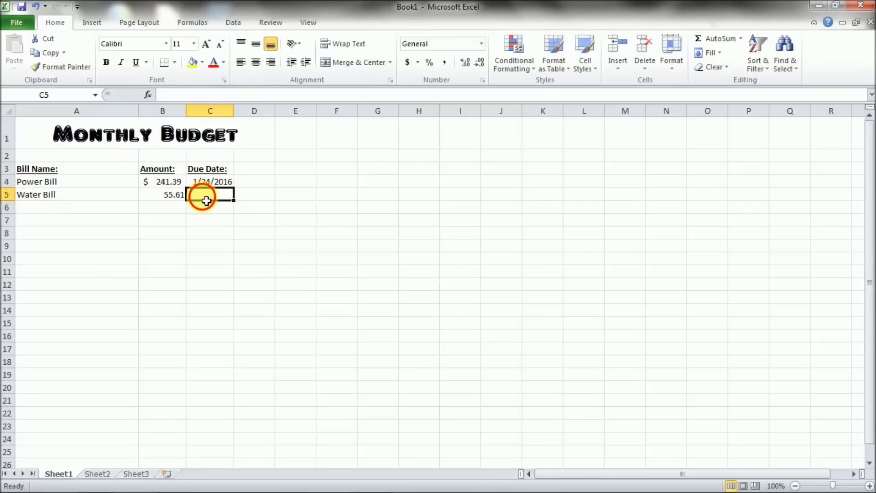
{"action": "type", "text": "1/"}
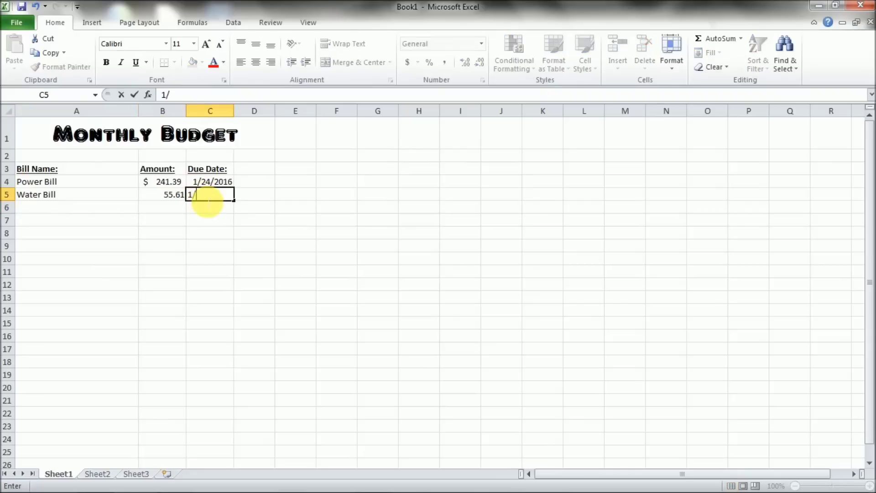
{"action": "type", "text": "25/2016"}
{"action": "key", "text": "Return"}
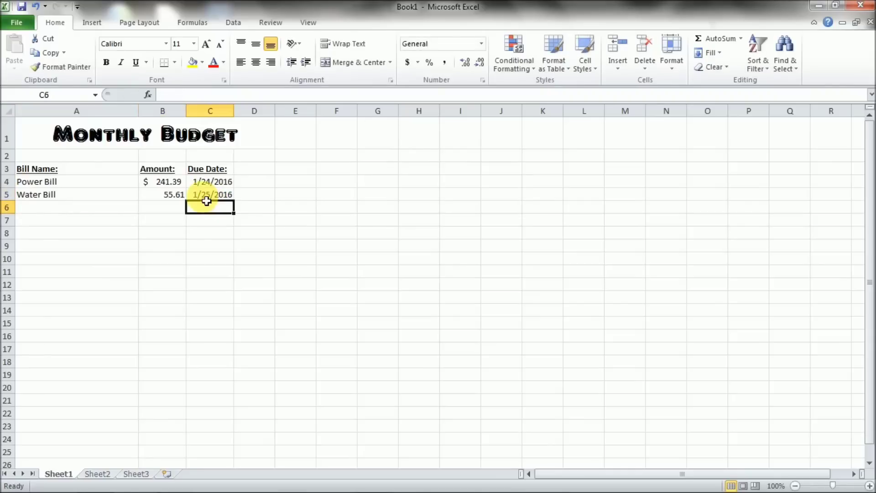
Step: Enter Mortgage in row 6 with amount 1200 and due date 1/26/2016
{"action": "key", "text": "Left"}
{"action": "key", "text": "Left"}
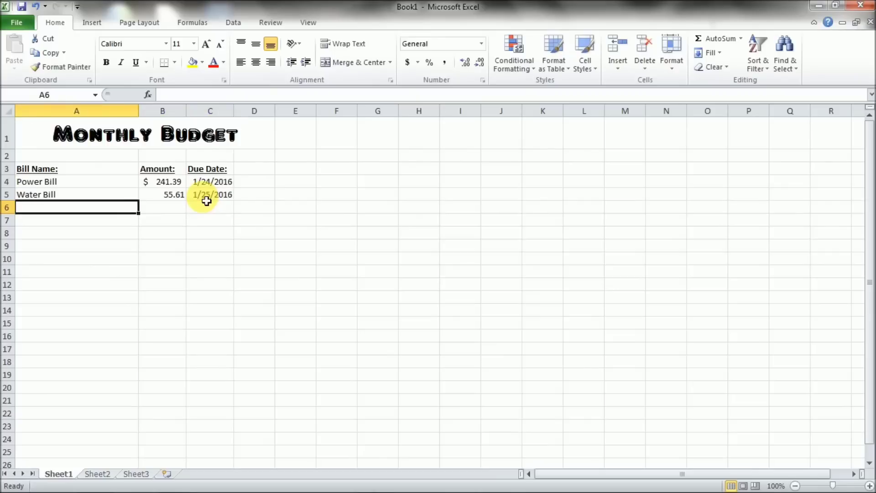
{"action": "type", "text": "Mortgage"}
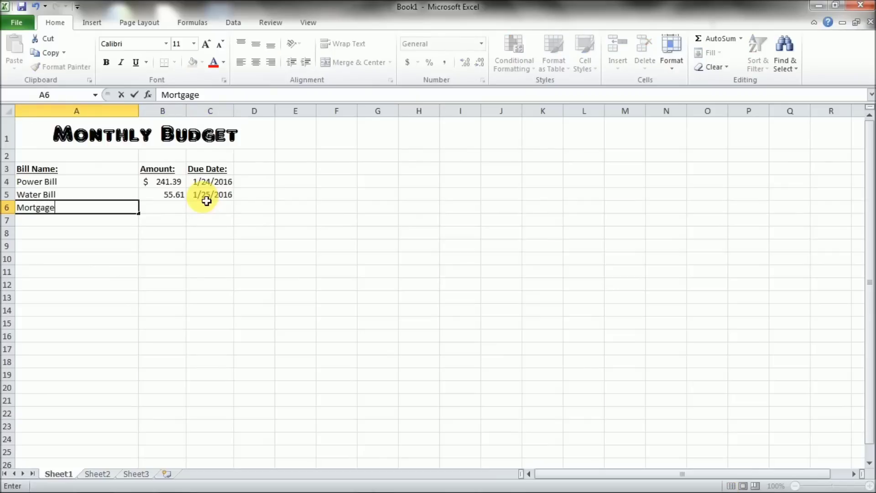
{"action": "key", "text": "Return"}
{"action": "key", "text": "Up"}
{"action": "key", "text": "Right"}
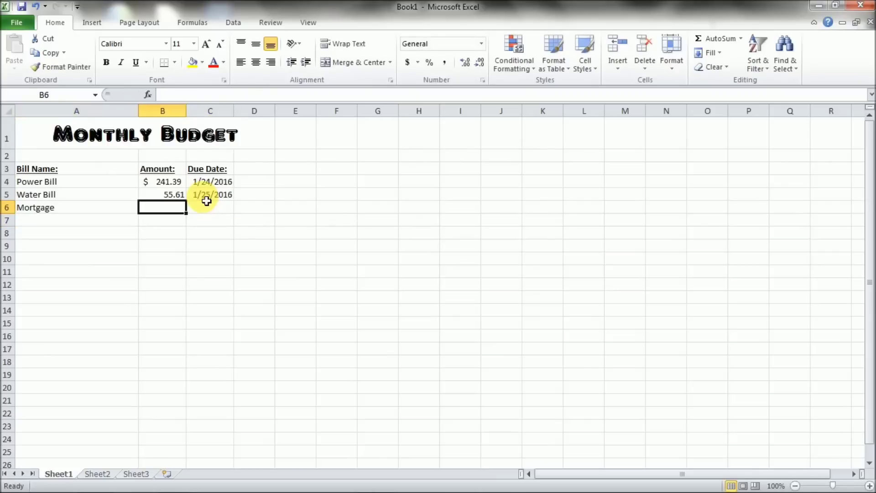
{"action": "type", "text": "1200"}
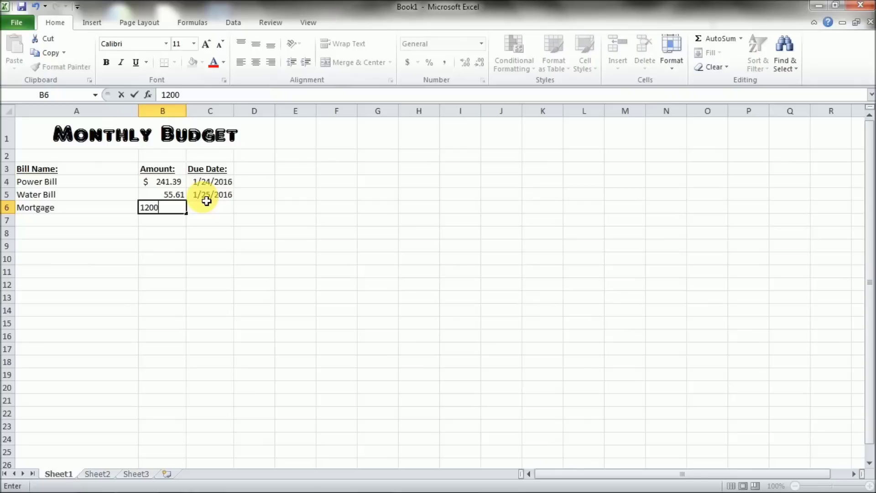
{"action": "type", "text": ".00"}
{"action": "key", "text": "Return"}
{"action": "key", "text": "Up"}
{"action": "key", "text": "Right"}
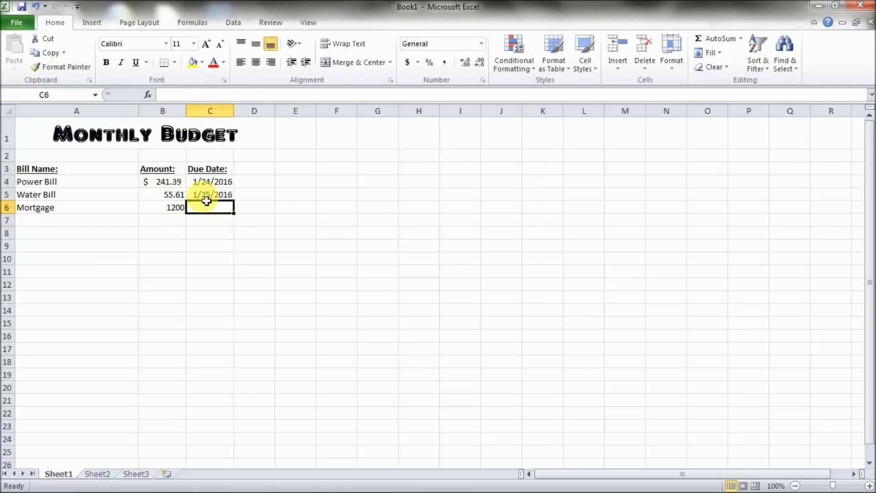
{"action": "key", "text": "Left"}
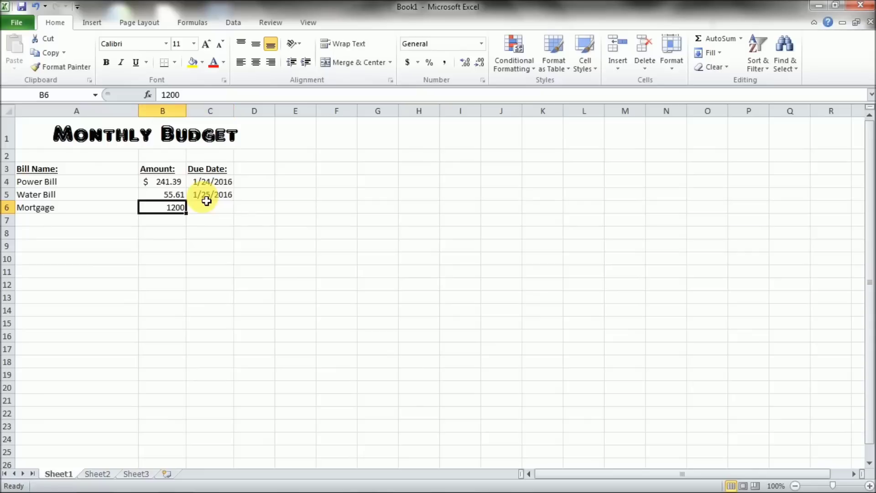
{"action": "key", "text": "Right"}
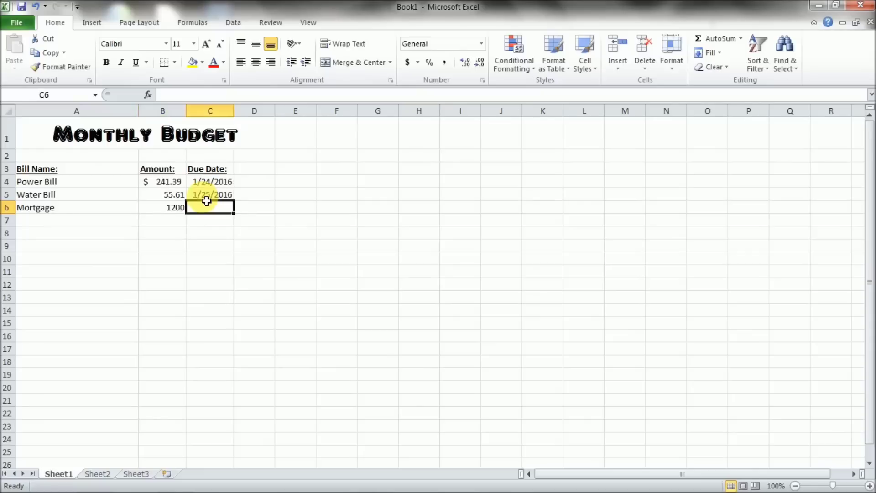
{"action": "type", "text": "1/"}
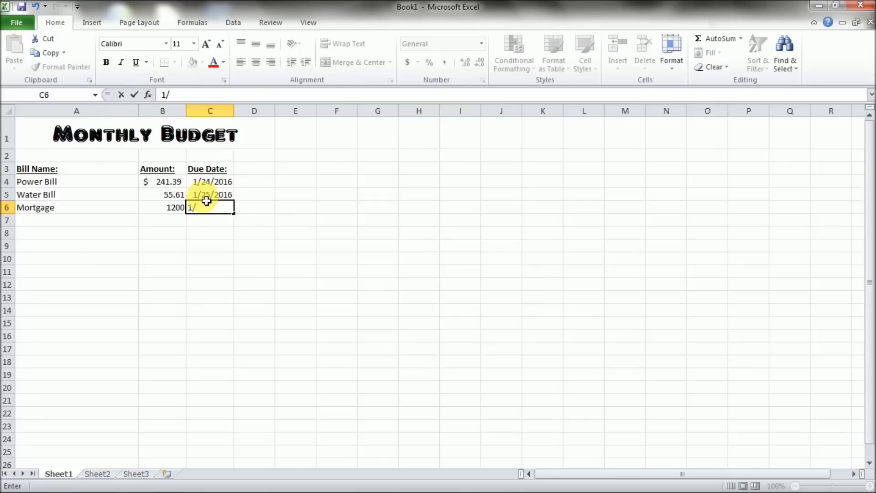
{"action": "type", "text": "26/2016"}
{"action": "key", "text": "Return"}
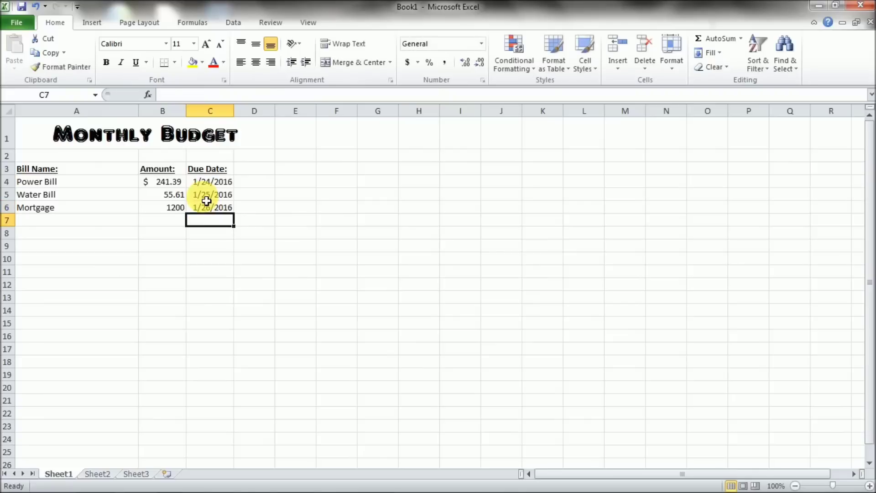
Step: Add Car Payment in A7 with amount 625.14 in B7 and due date 1/27/2016 in C7
{"action": "left_click", "coordinate": [82, 221]}
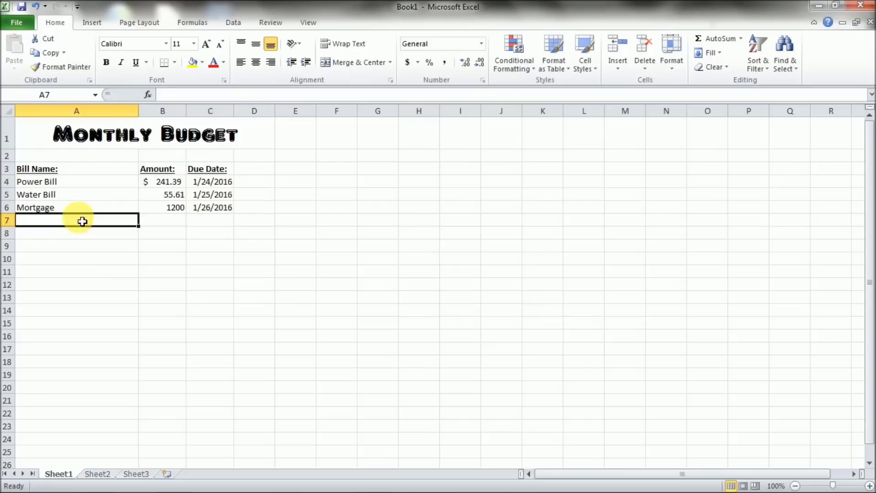
{"action": "type", "text": "Car Payment"}
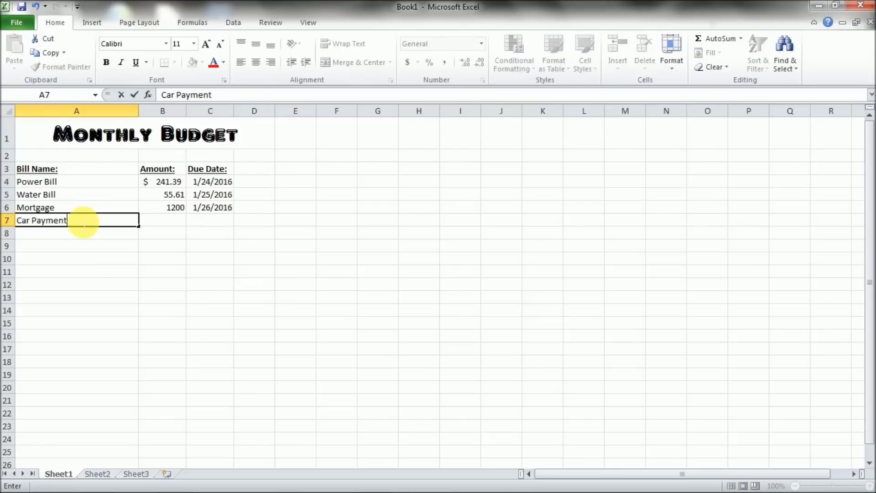
{"action": "key", "text": "Tab"}
{"action": "type", "text": "4"}
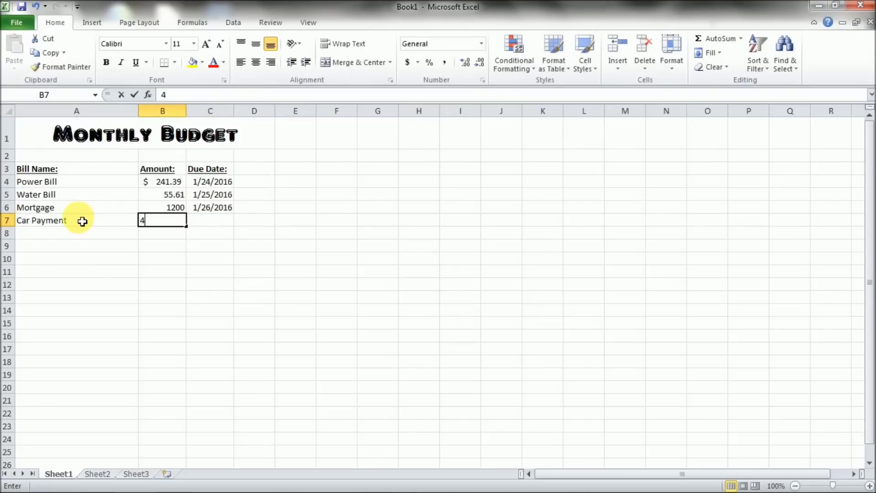
{"action": "key", "text": "BackSpace"}
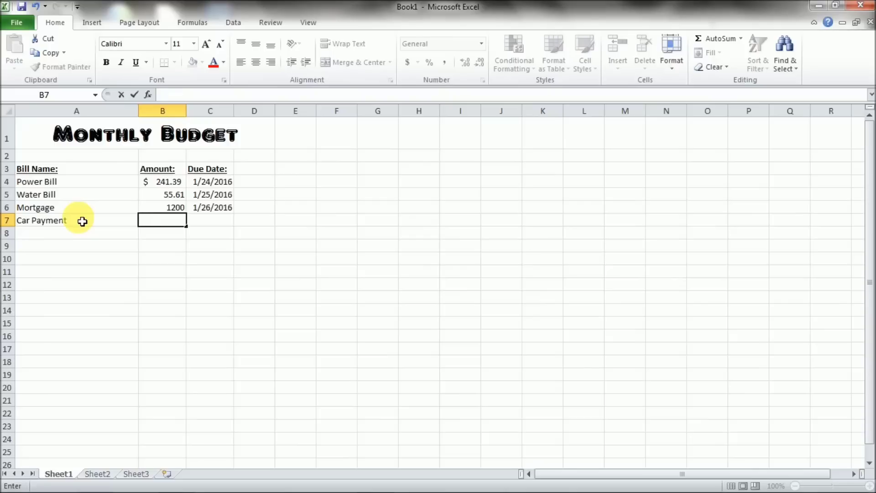
{"action": "type", "text": "625.14"}
{"action": "key", "text": "Return"}
{"action": "left_click", "coordinate": [220, 220]}
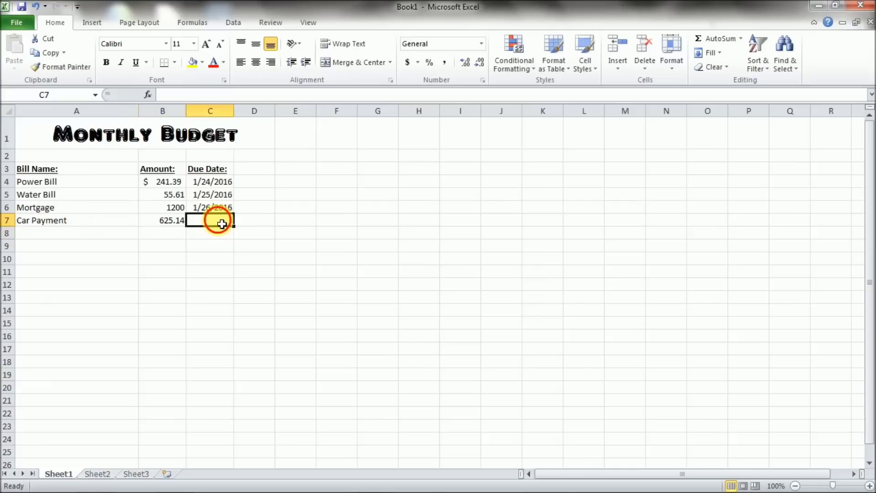
{"action": "type", "text": "1/"}
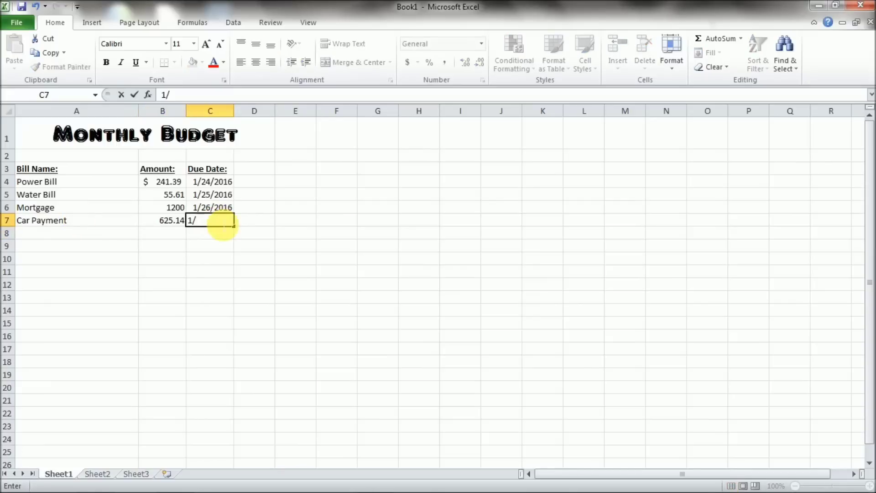
{"action": "type", "text": "27/2016"}
{"action": "key", "text": "Return"}
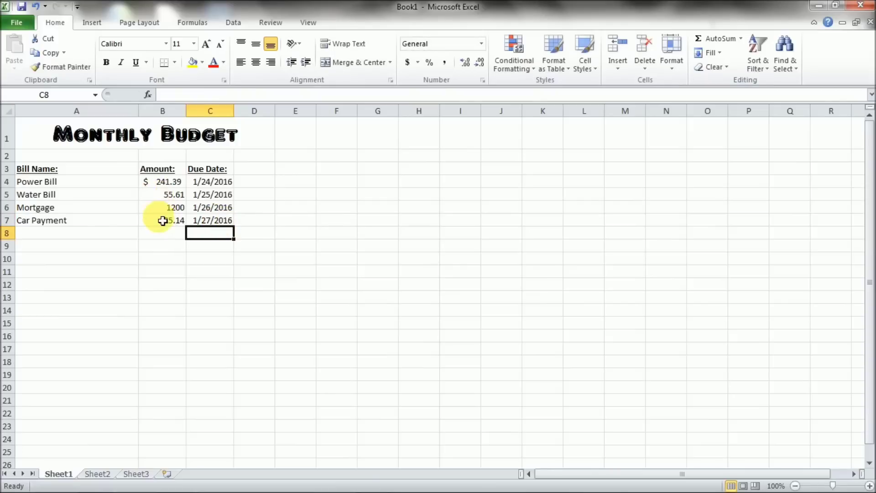
{"action": "left_click", "coordinate": [169, 185]}
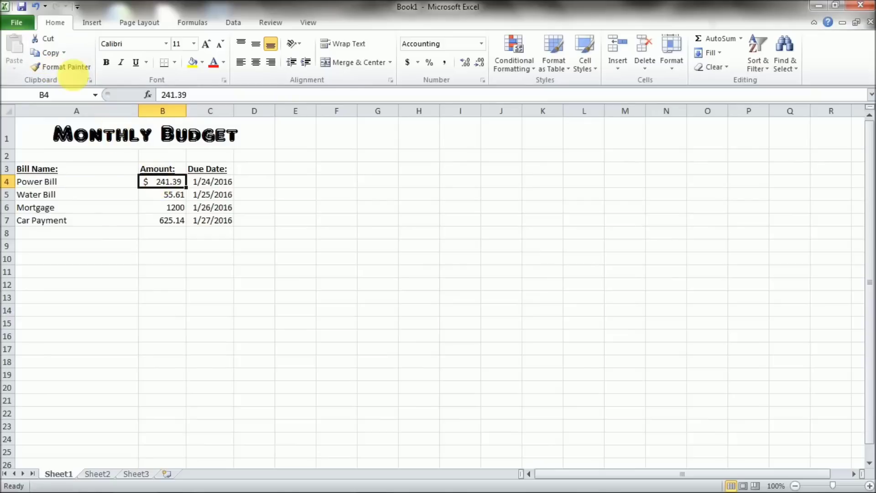
Step: Use Format Painter to copy B4's accounting format onto amounts B5:B7
{"action": "left_click", "coordinate": [67, 68]}
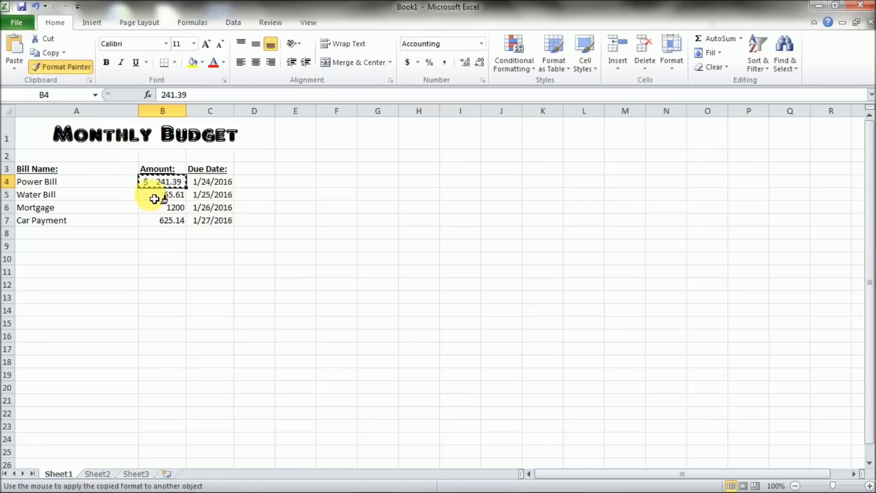
{"action": "left_click_drag", "start_coordinate": [153, 198], "coordinate": [154, 222]}
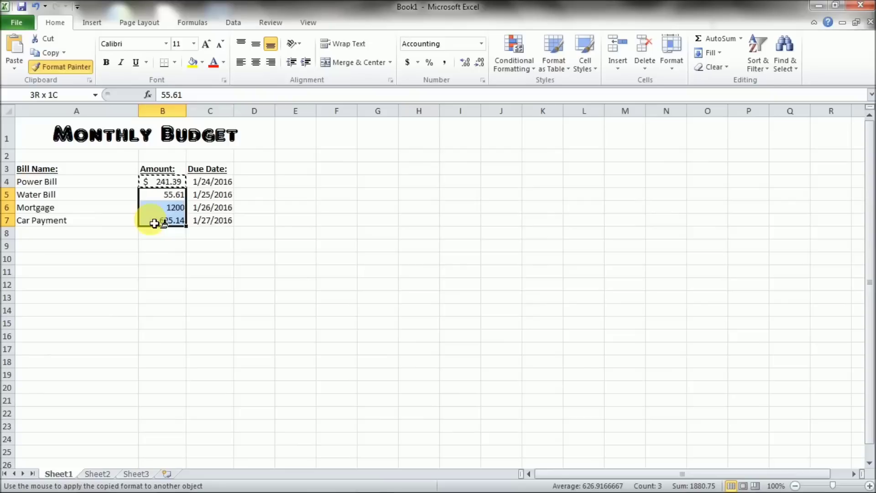
{"action": "left_click_drag", "start_coordinate": [154, 223], "coordinate": [154, 223]}
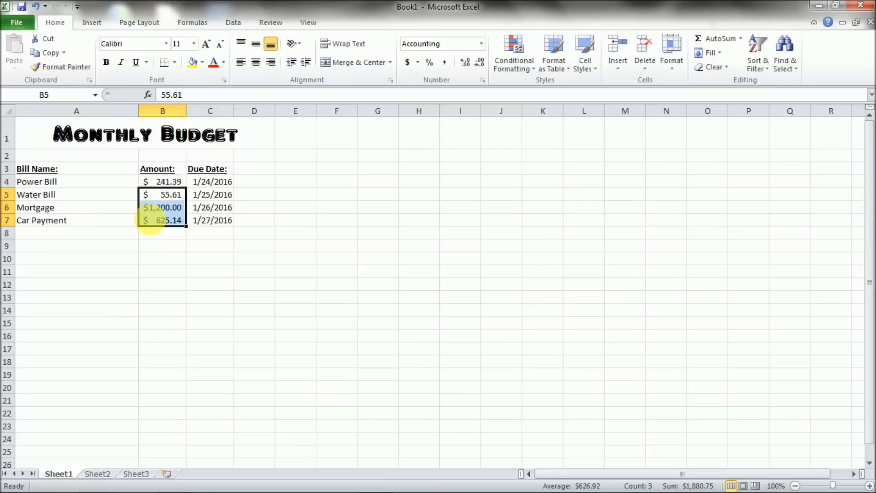
Step: Clear the accidentally filled-down 625.14 values from B8:B17
{"action": "left_click", "coordinate": [184, 235]}
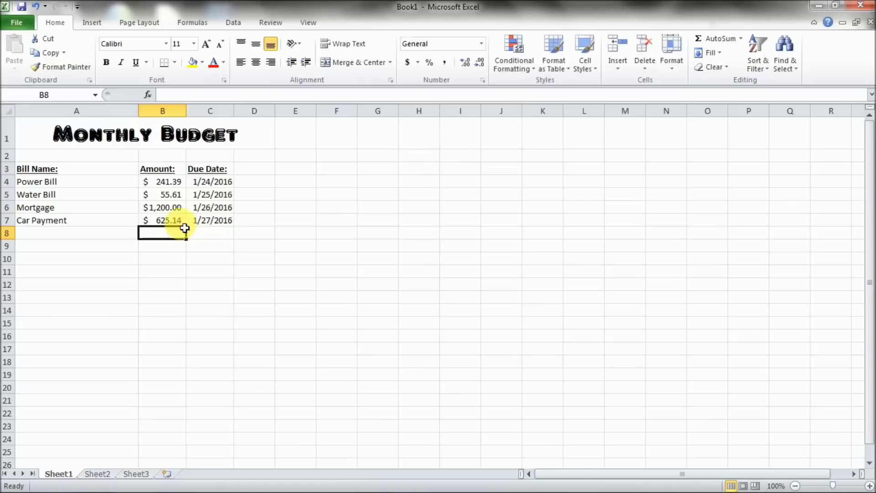
{"action": "left_click", "coordinate": [178, 221]}
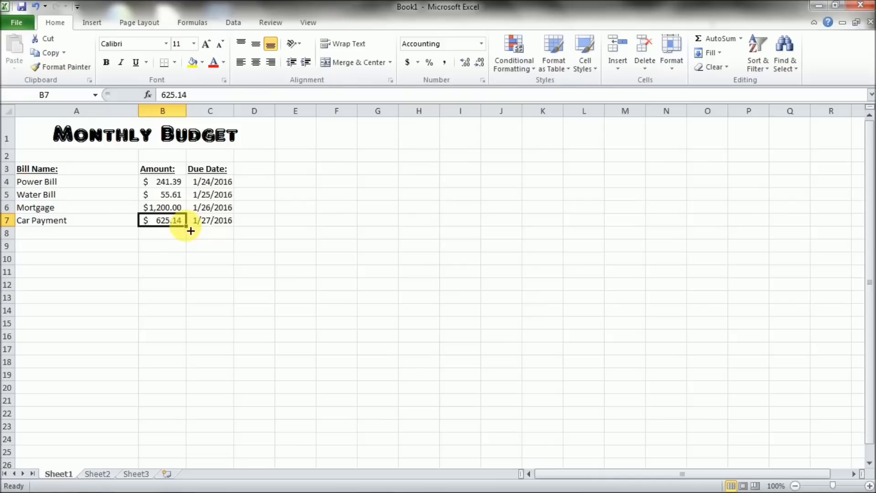
{"action": "left_click_drag", "start_coordinate": [191, 231], "coordinate": [192, 358]}
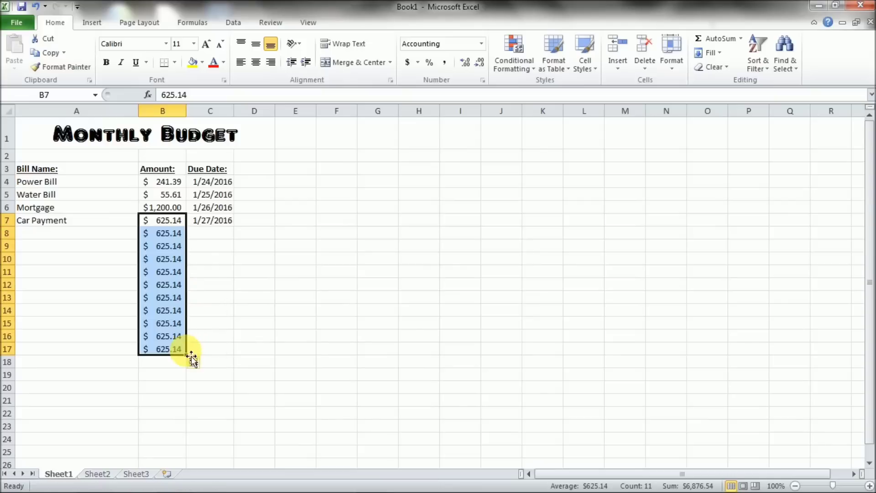
{"action": "left_click", "coordinate": [196, 233]}
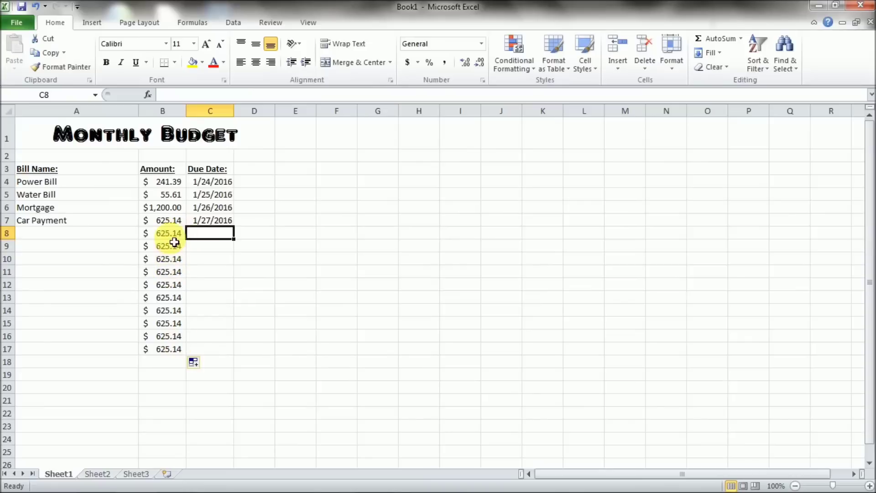
{"action": "left_click_drag", "start_coordinate": [172, 235], "coordinate": [171, 351]}
{"action": "key", "text": "Delete"}
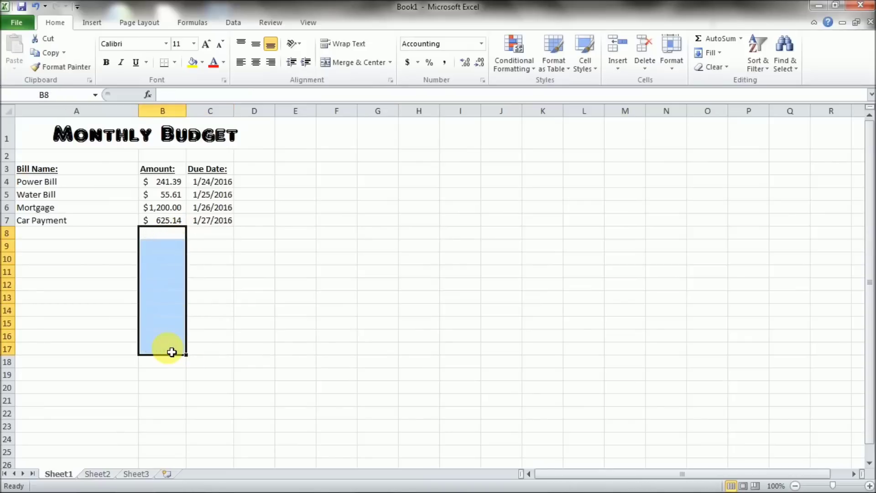
{"action": "left_click", "coordinate": [192, 245]}
{"action": "left_click", "coordinate": [177, 250]}
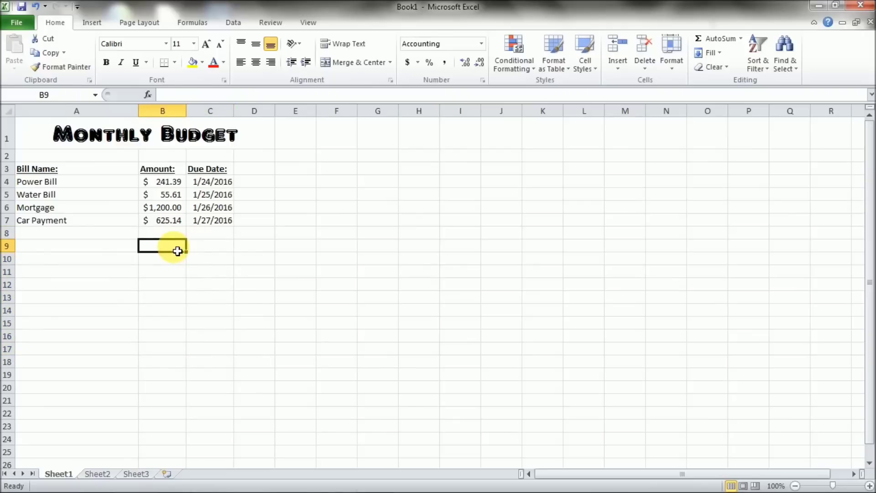
{"action": "type", "text": "1"}
{"action": "key", "text": "Return"}
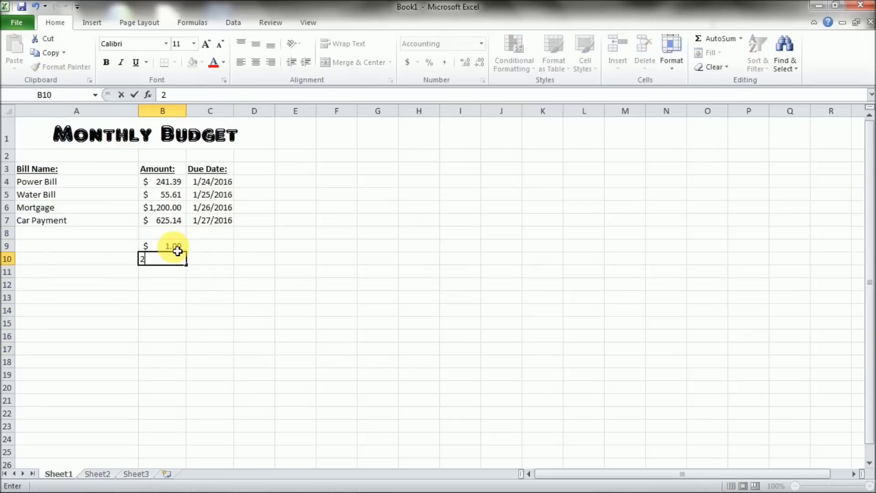
{"action": "key", "text": "Return"}
{"action": "type", "text": "3"}
{"action": "key", "text": "Return"}
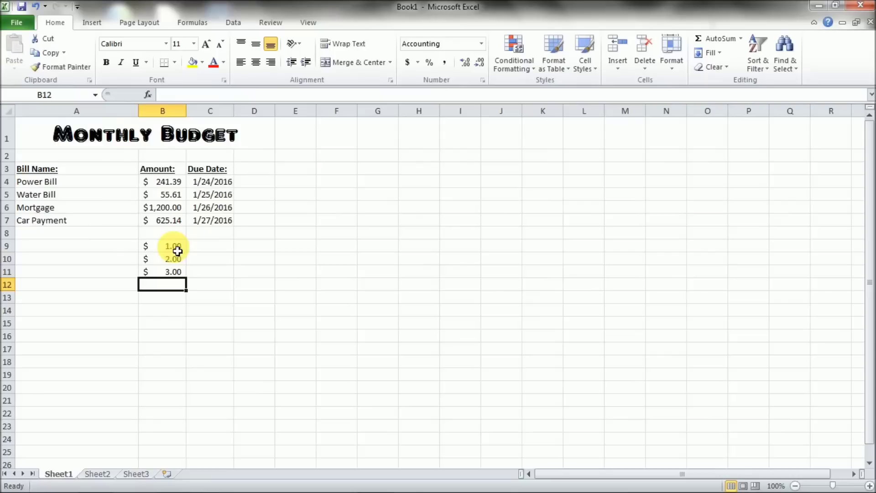
{"action": "type", "text": "4"}
{"action": "key", "text": "Return"}
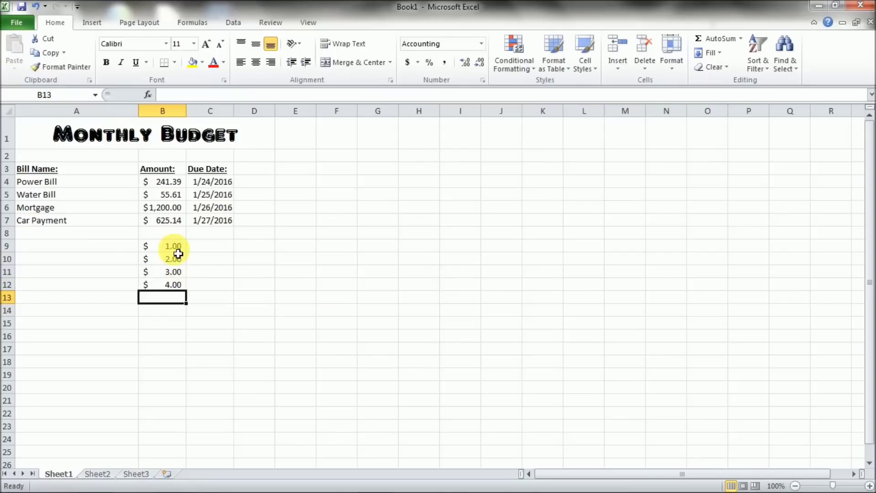
{"action": "left_click", "coordinate": [177, 251]}
{"action": "left_click_drag", "start_coordinate": [178, 251], "coordinate": [177, 288]}
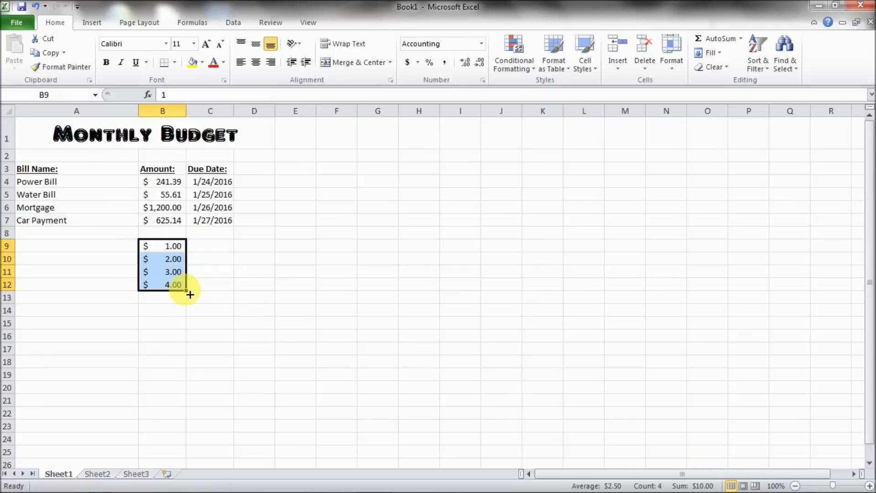
{"action": "left_click_drag", "start_coordinate": [190, 294], "coordinate": [191, 369]}
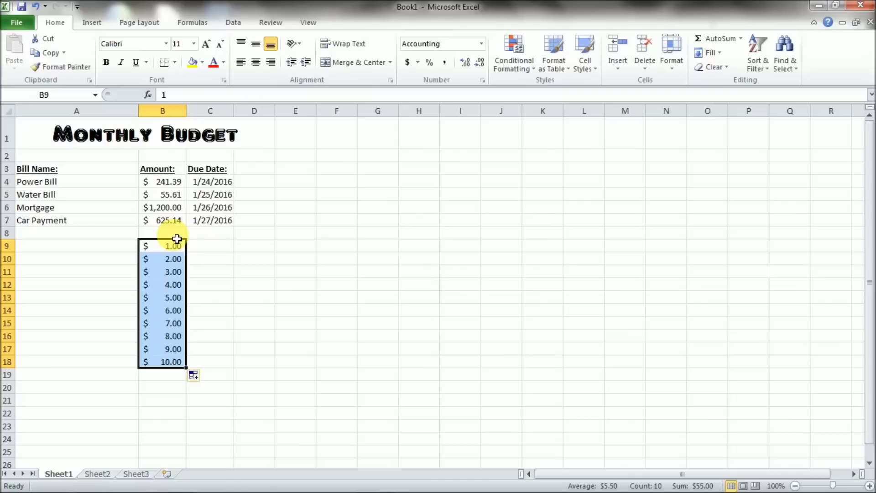
{"action": "key", "text": "Delete"}
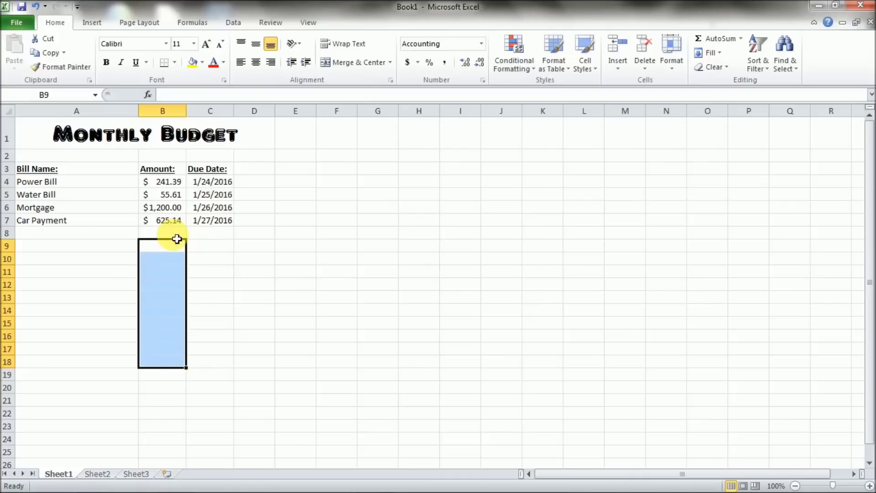
{"action": "left_click", "coordinate": [177, 237]}
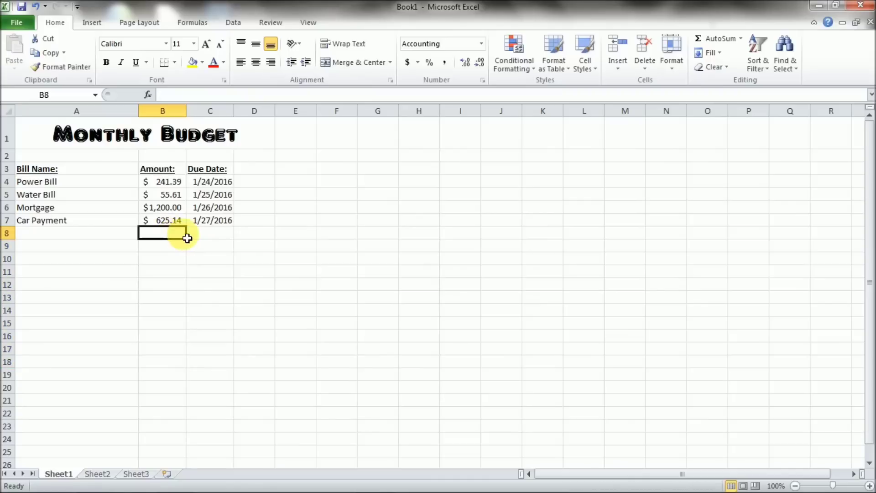
{"action": "left_click", "coordinate": [205, 237]}
Step: Enter the label 'Total Bills:' in cell A12
{"action": "left_click", "coordinate": [179, 237]}
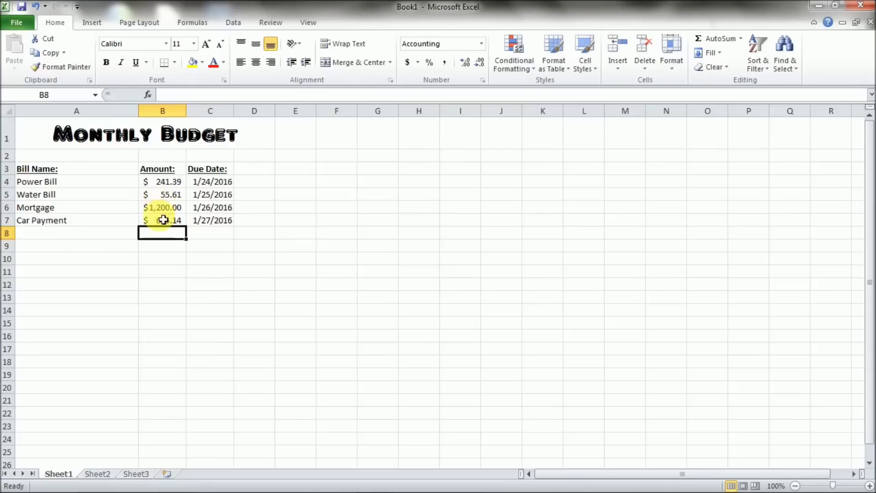
{"action": "left_click", "coordinate": [135, 289]}
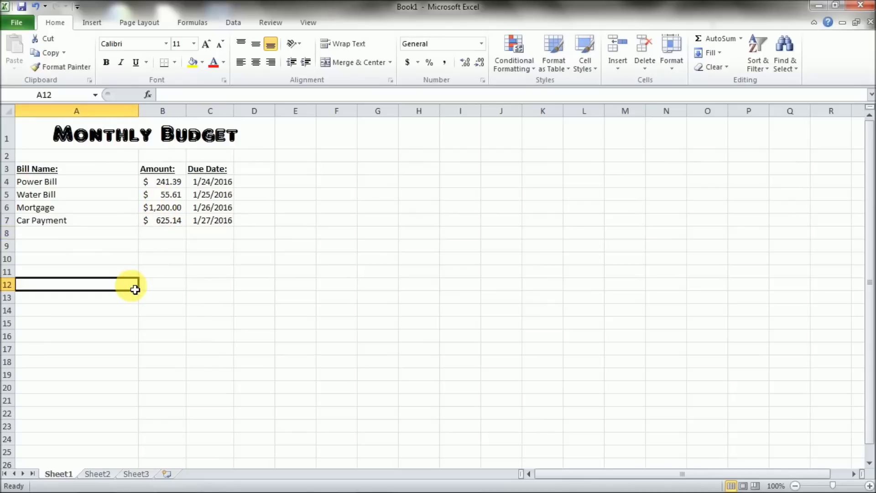
{"action": "type", "text": "Total"}
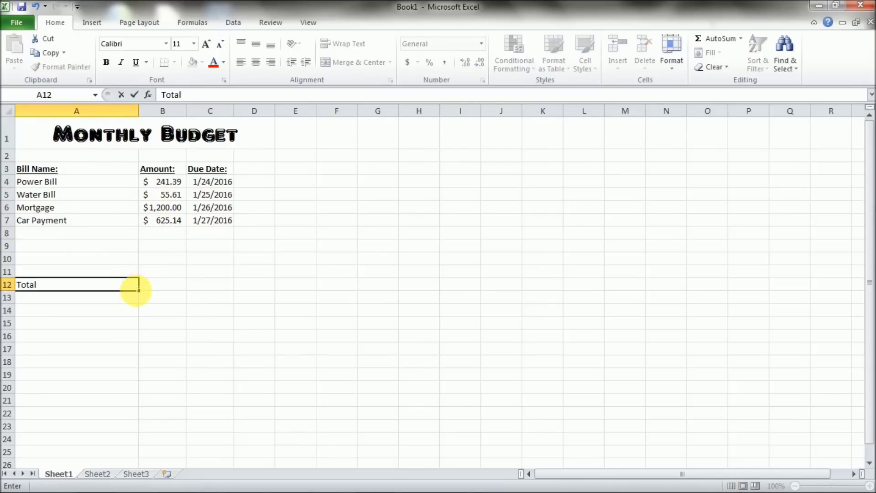
{"action": "type", "text": " Bills:"}
{"action": "left_click", "coordinate": [155, 289]}
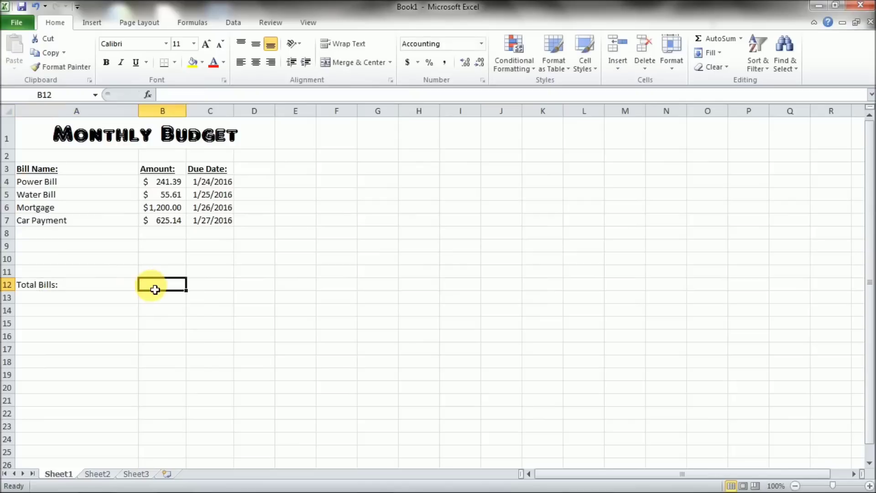
Step: Format the 'Total Bills:' label as right-aligned, bold and underlined
{"action": "left_click", "coordinate": [120, 289]}
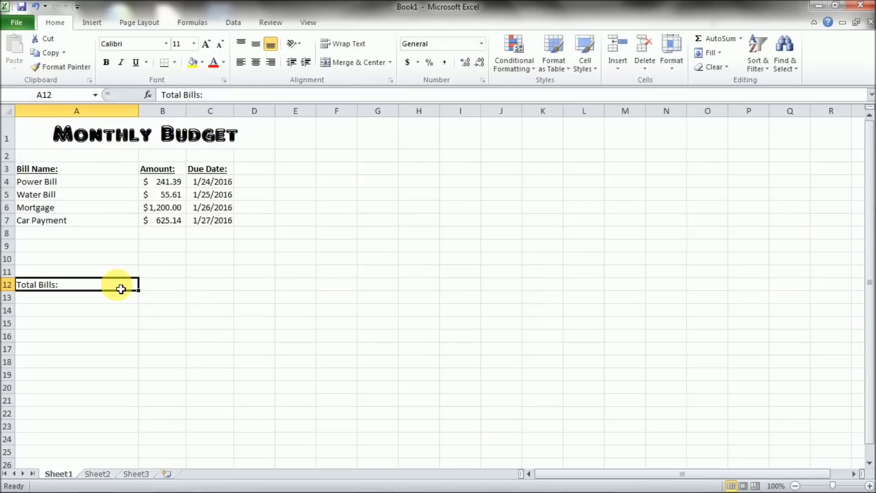
{"action": "left_click", "coordinate": [272, 66]}
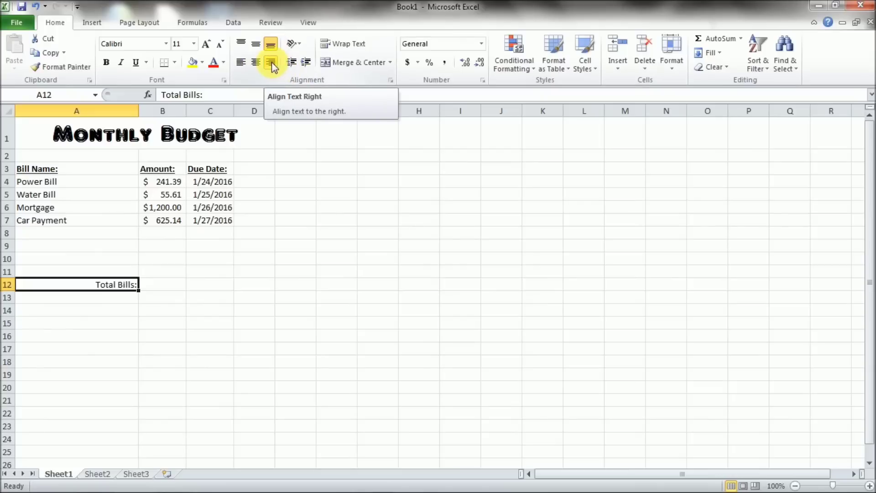
{"action": "left_click", "coordinate": [106, 63]}
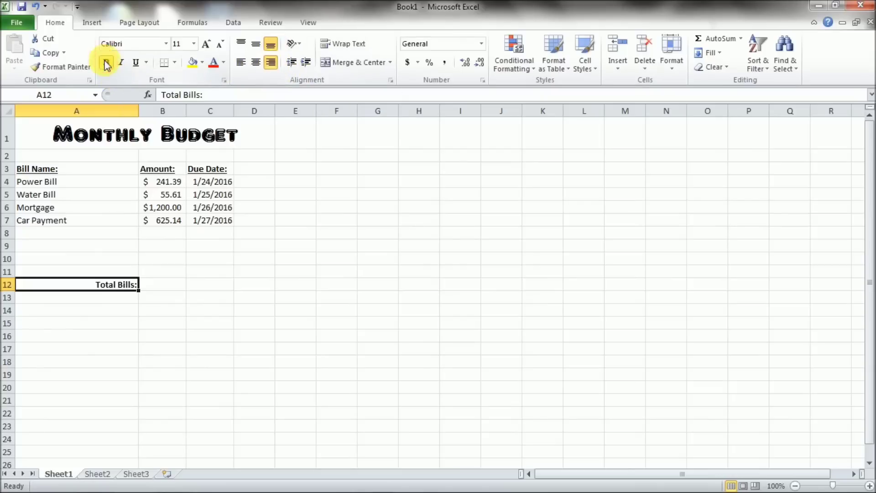
{"action": "left_click", "coordinate": [135, 63]}
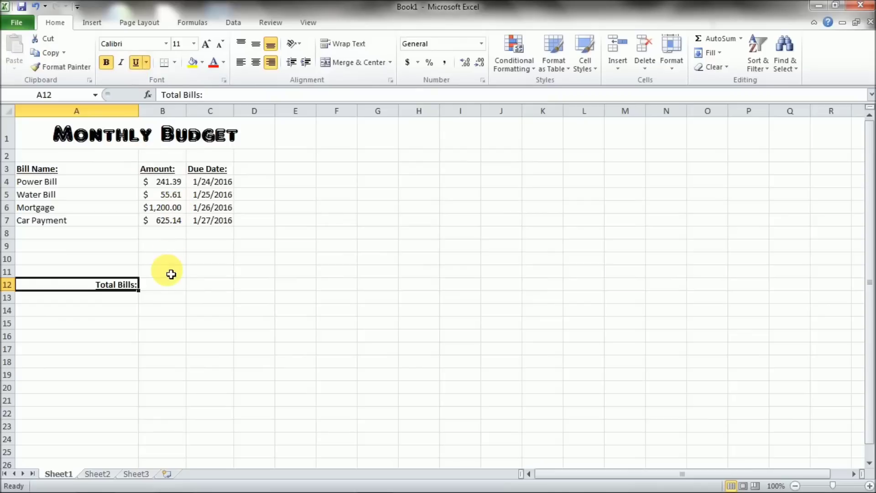
Step: AutoSum the bills into B12 as =SUM(B4:B11) and widen column B
{"action": "left_click", "coordinate": [170, 290]}
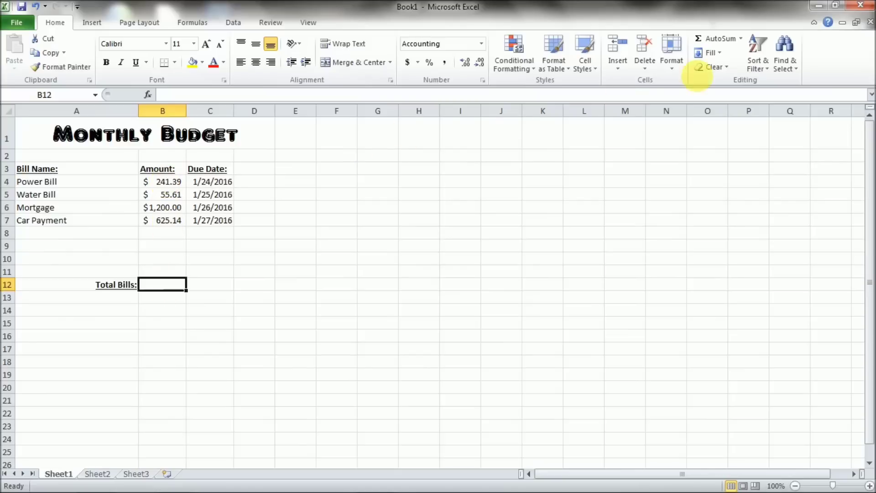
{"action": "left_click", "coordinate": [718, 38]}
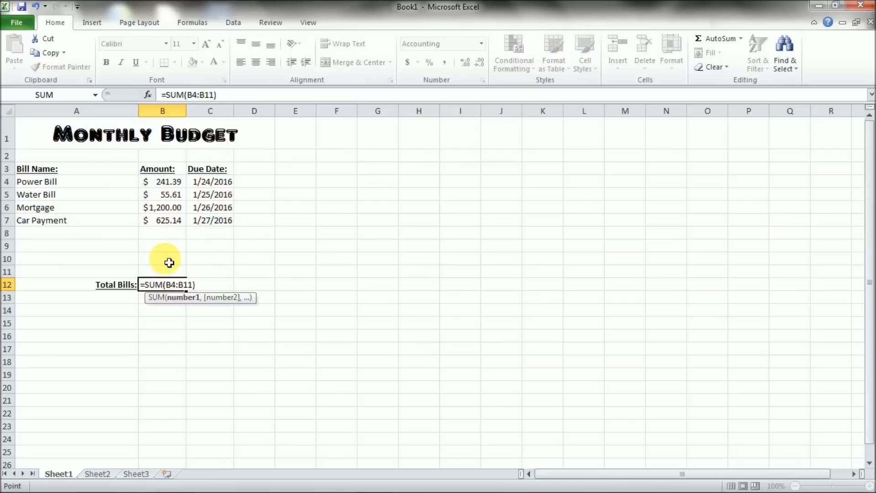
{"action": "key", "text": "Return"}
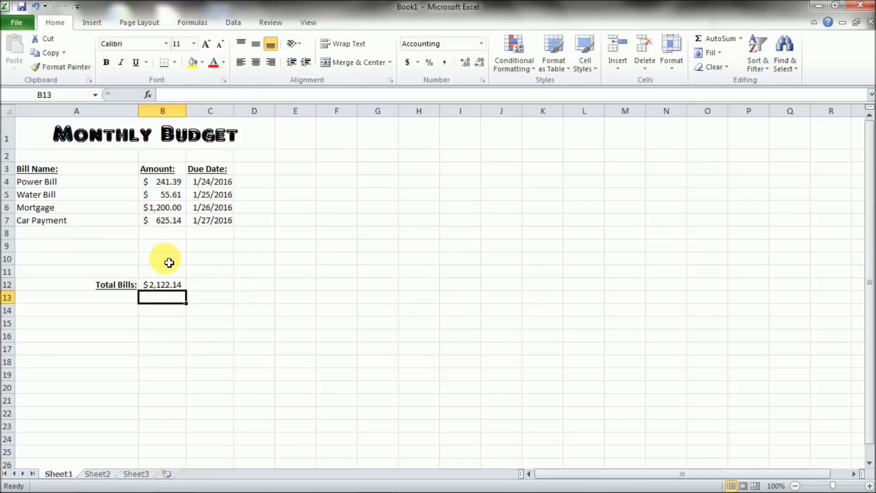
{"action": "left_click", "coordinate": [164, 289]}
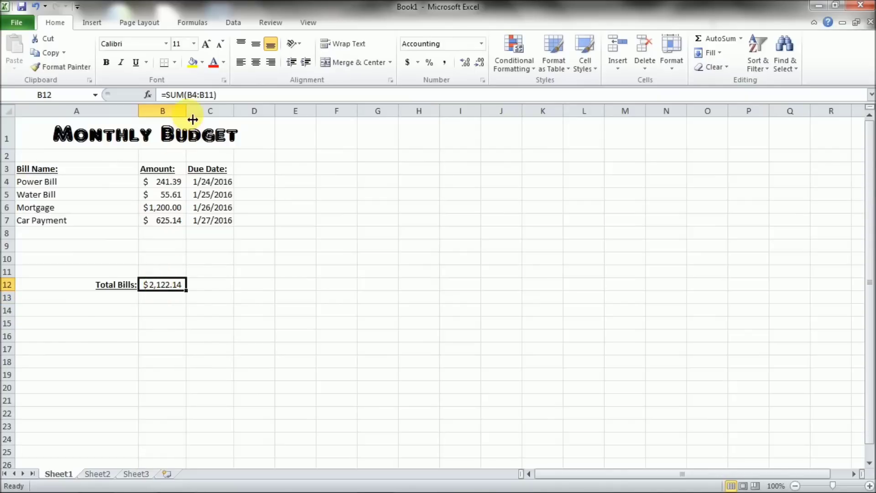
{"action": "left_click_drag", "start_coordinate": [193, 119], "coordinate": [191, 119]}
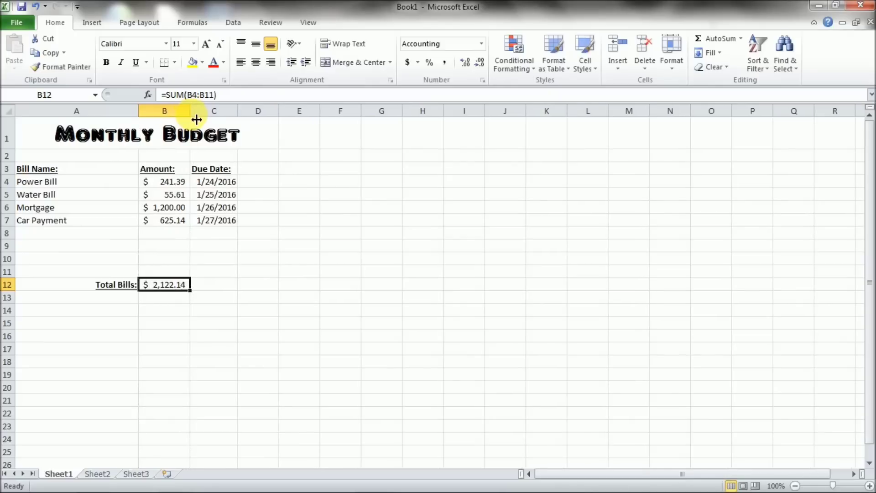
Step: Add Satelite TV in row 8 at 125.00, due 1/14/2016
{"action": "left_click", "coordinate": [117, 236]}
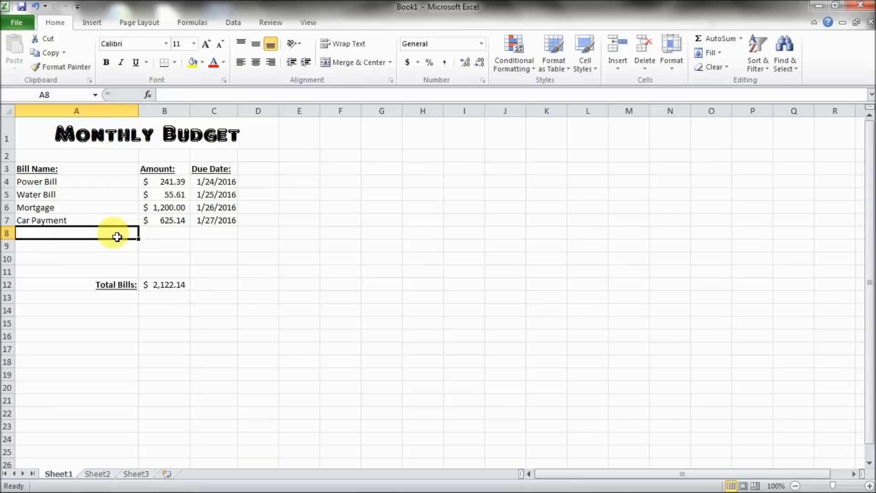
{"action": "type", "text": "Sateli"}
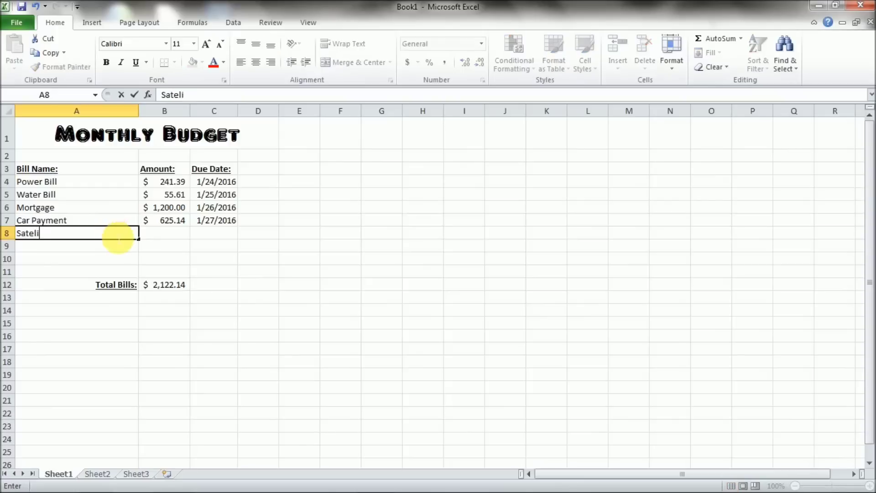
{"action": "type", "text": "te TV"}
{"action": "left_click", "coordinate": [117, 237]}
{"action": "key", "text": "Right"}
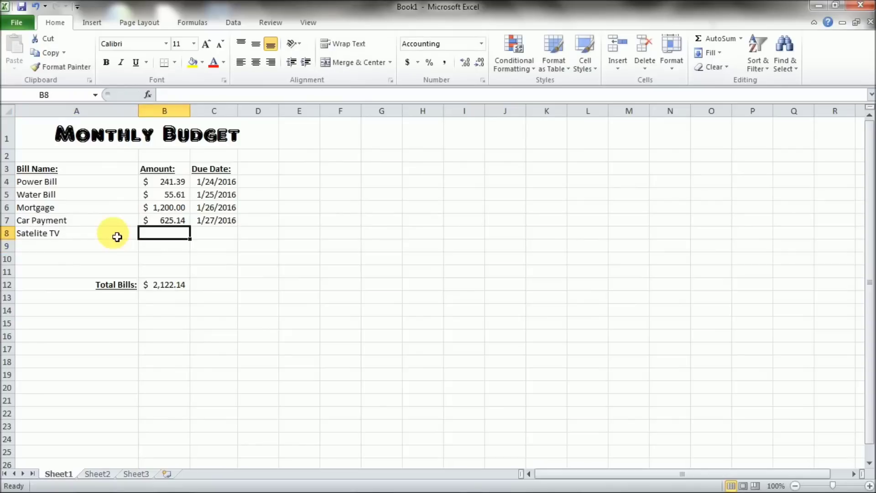
{"action": "type", "text": "1"}
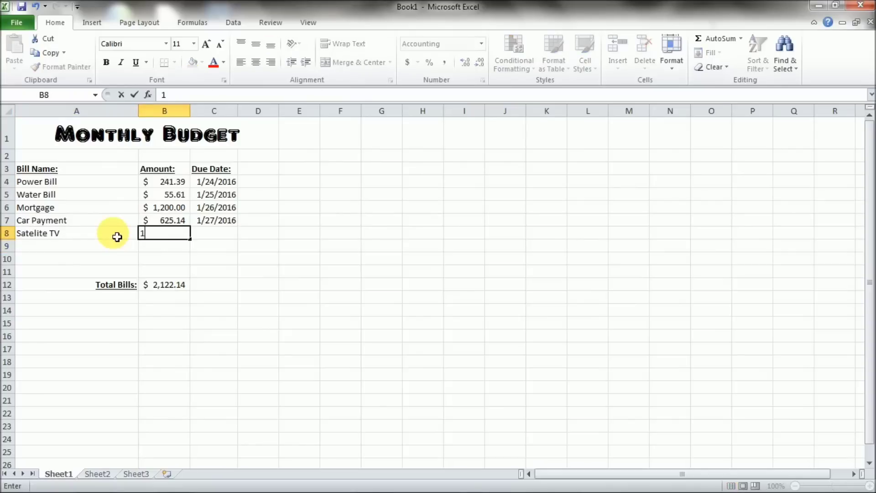
{"action": "type", "text": "25.00"}
{"action": "key", "text": "Return"}
{"action": "key", "text": "Up"}
{"action": "key", "text": "Right"}
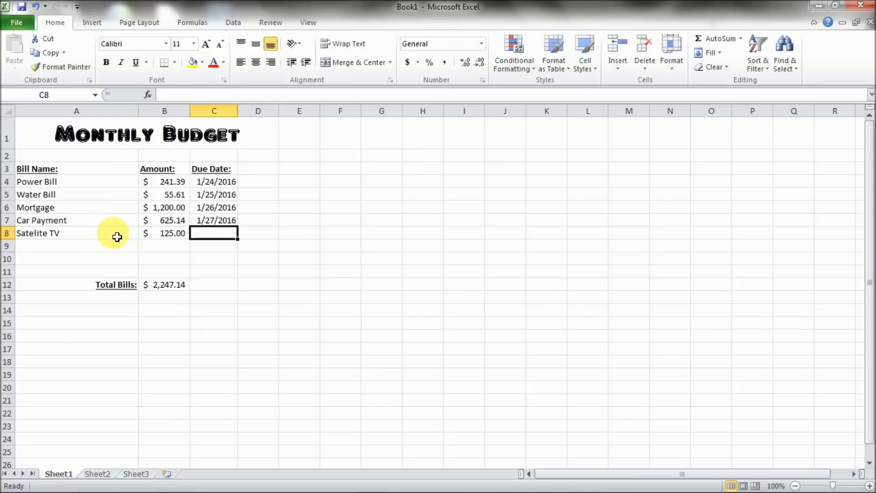
{"action": "type", "text": "1"}
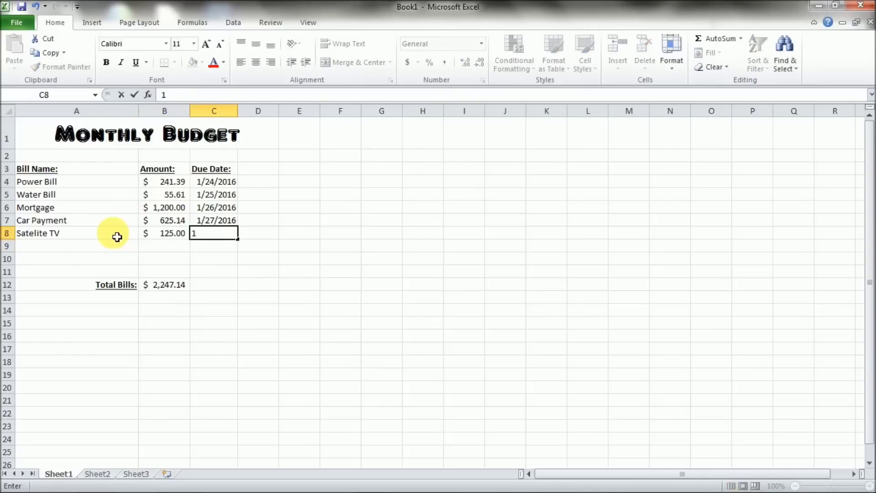
{"action": "type", "text": "/14/2016"}
{"action": "key", "text": "Return"}
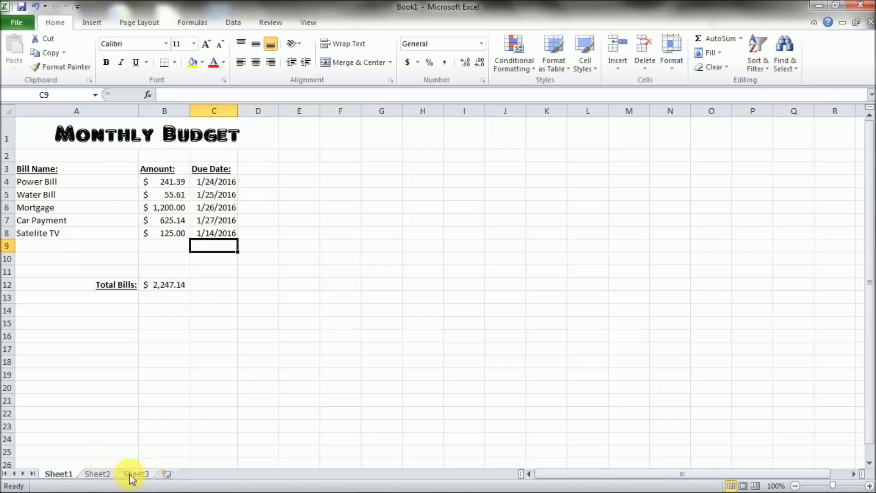
Step: Switch between the budget sheet and the empty Sheet2 to compare them
{"action": "left_click", "coordinate": [100, 474]}
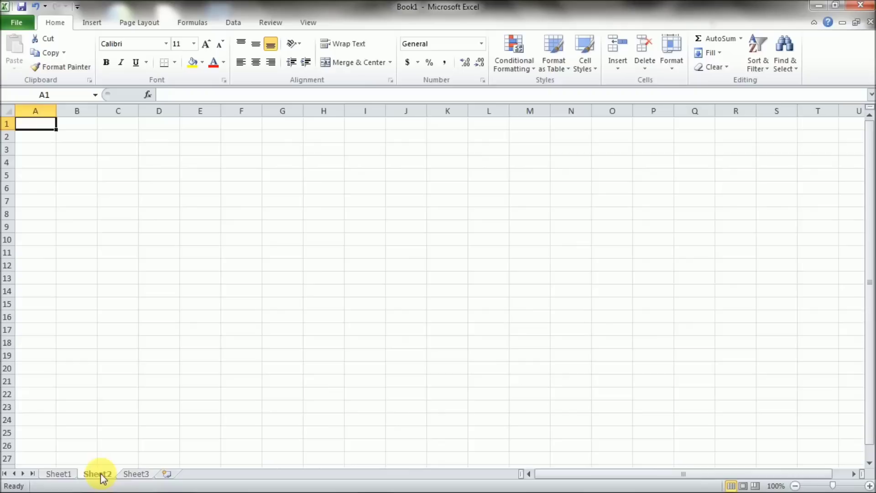
{"action": "left_click", "coordinate": [60, 474]}
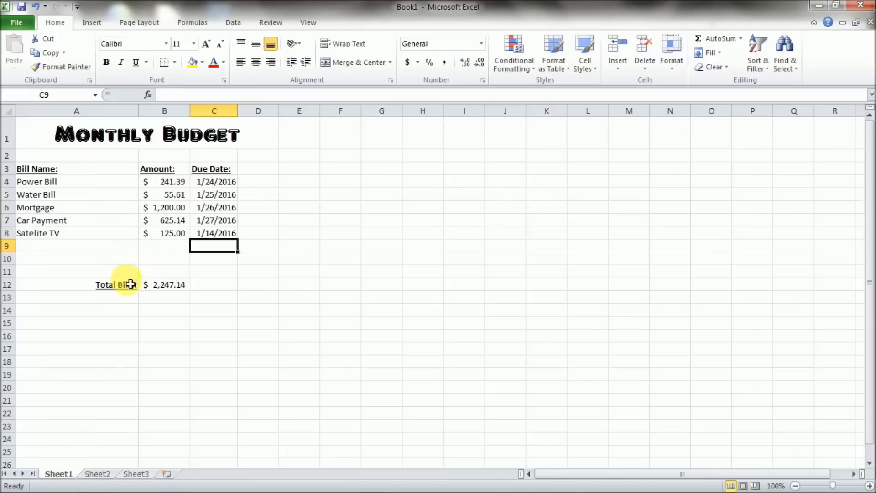
{"action": "left_click", "coordinate": [98, 473]}
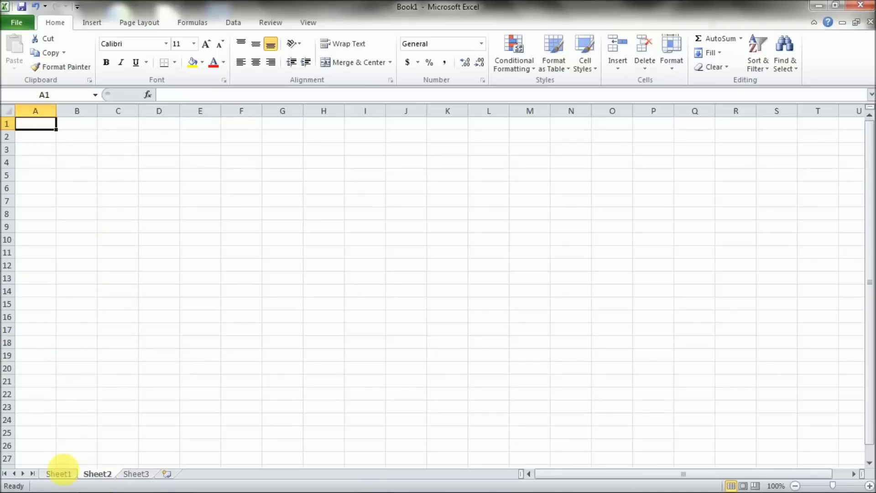
{"action": "left_click", "coordinate": [60, 473]}
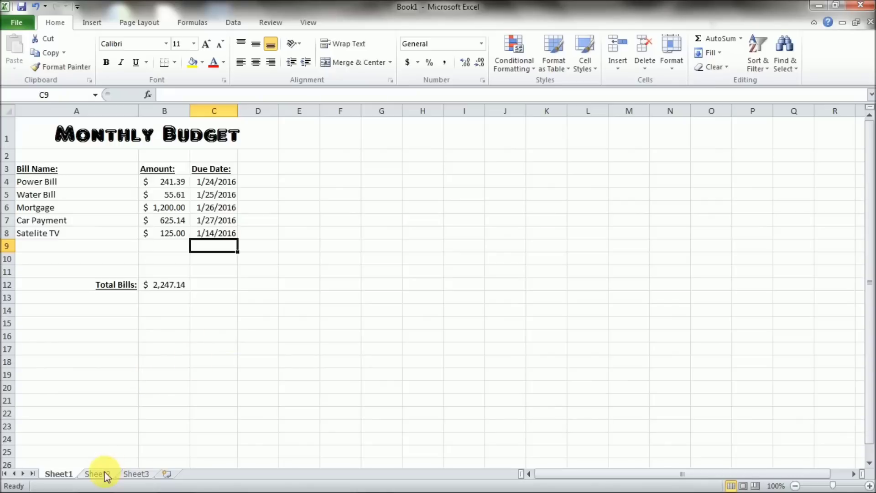
Step: Rename the Sheet1 tab to 'Monthly Budget'
{"action": "right_click", "coordinate": [59, 474]}
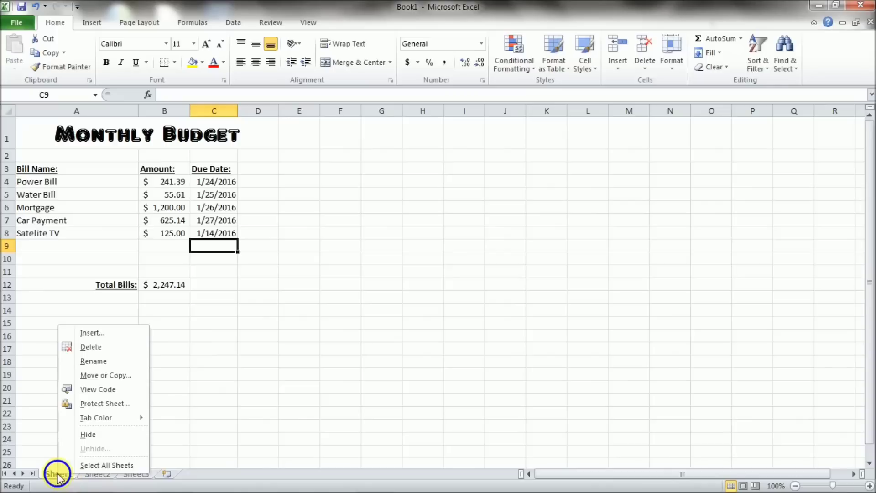
{"action": "left_click", "coordinate": [94, 361]}
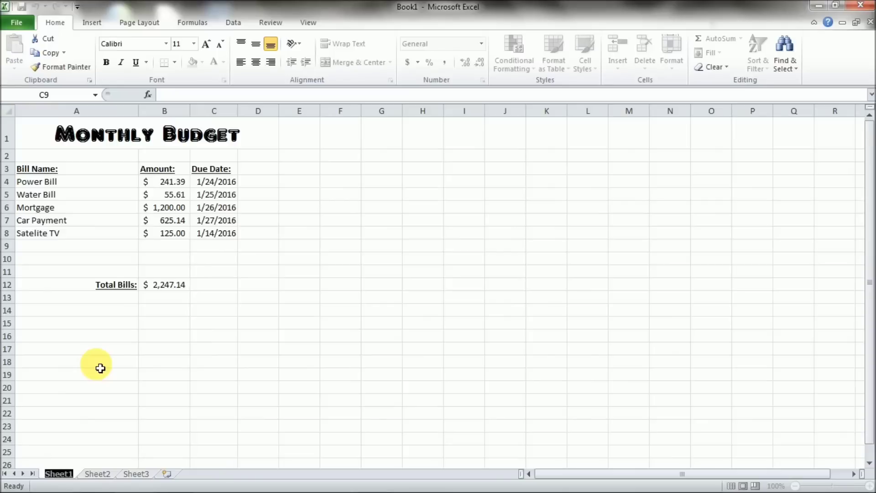
{"action": "type", "text": "Month"}
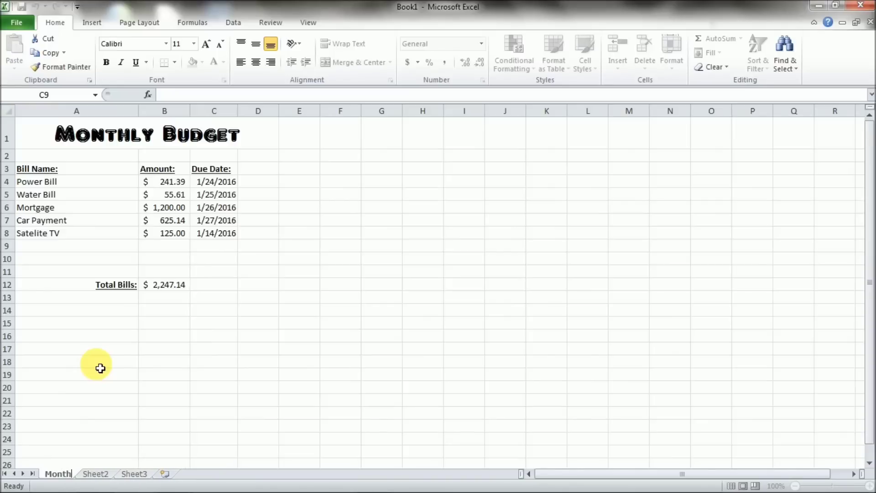
{"action": "type", "text": "ly Dubg"}
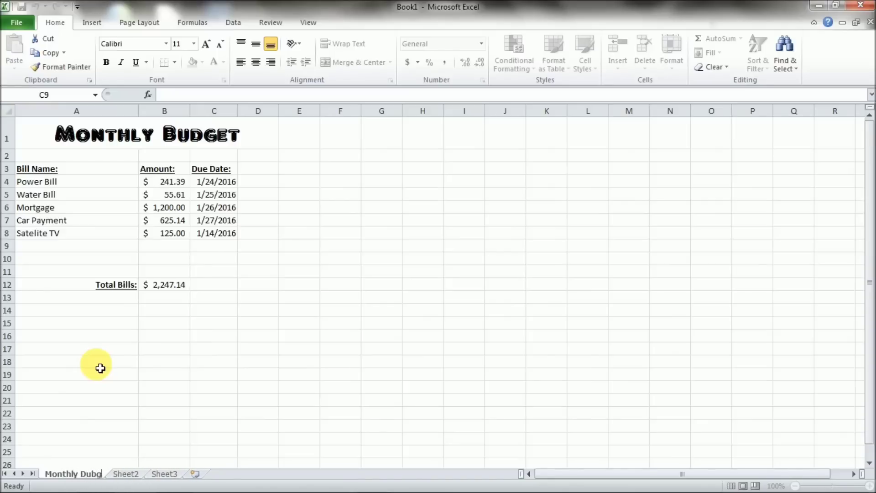
{"action": "type", "text": "et"}
{"action": "key", "text": "BackSpace"}
{"action": "key", "text": "BackSpace"}
{"action": "key", "text": "BackSpace"}
{"action": "key", "text": "BackSpace"}
{"action": "key", "text": "BackSpace"}
{"action": "key", "text": "BackSpace"}
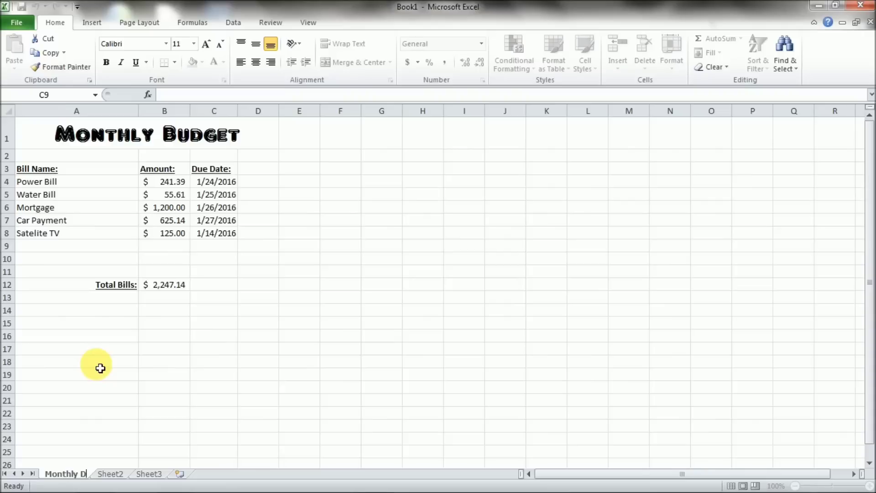
{"action": "type", "text": "Be"}
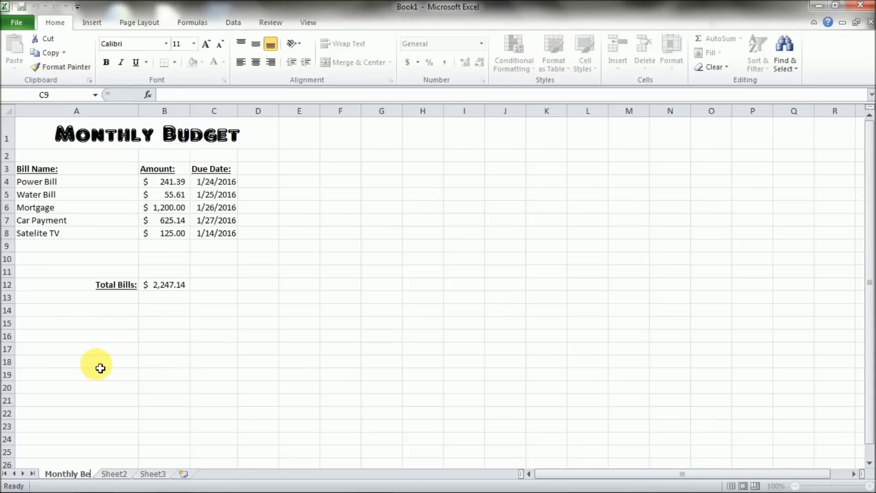
{"action": "key", "text": "BackSpace"}
{"action": "type", "text": "udget"}
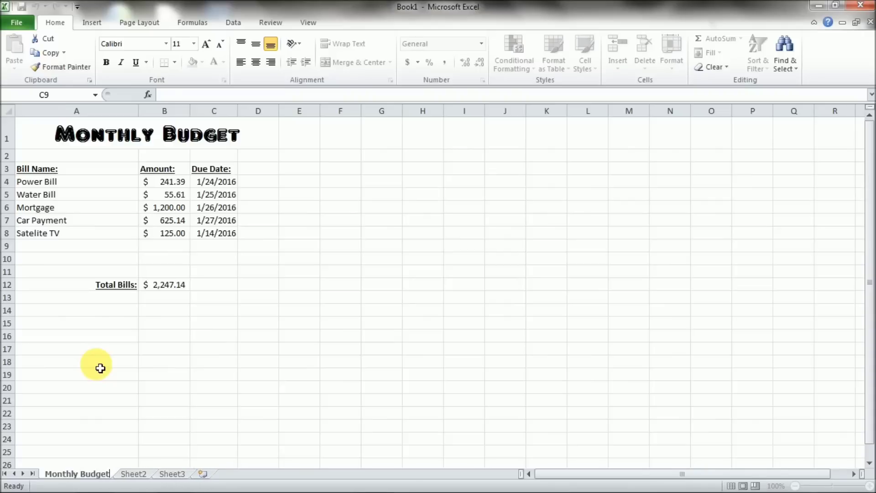
Step: Rename the Sheet2 tab to 'ShoppingList'
{"action": "left_click", "coordinate": [132, 473]}
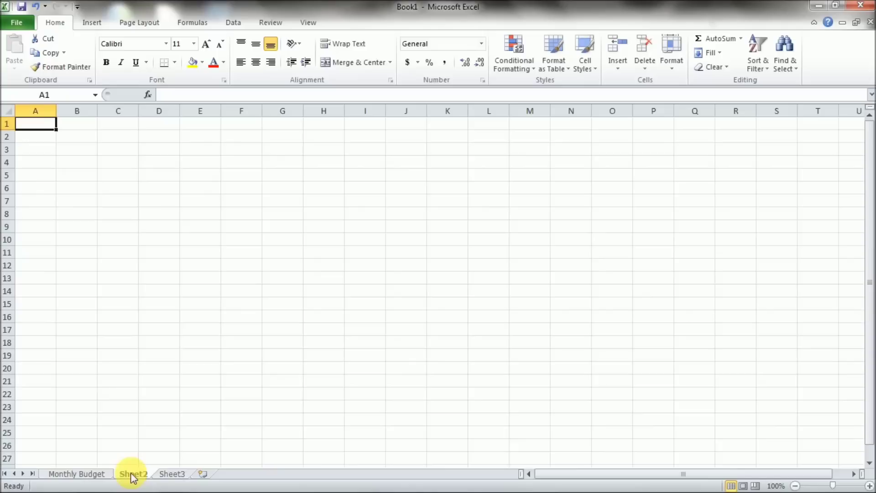
{"action": "right_click", "coordinate": [132, 474]}
{"action": "left_click", "coordinate": [172, 360]}
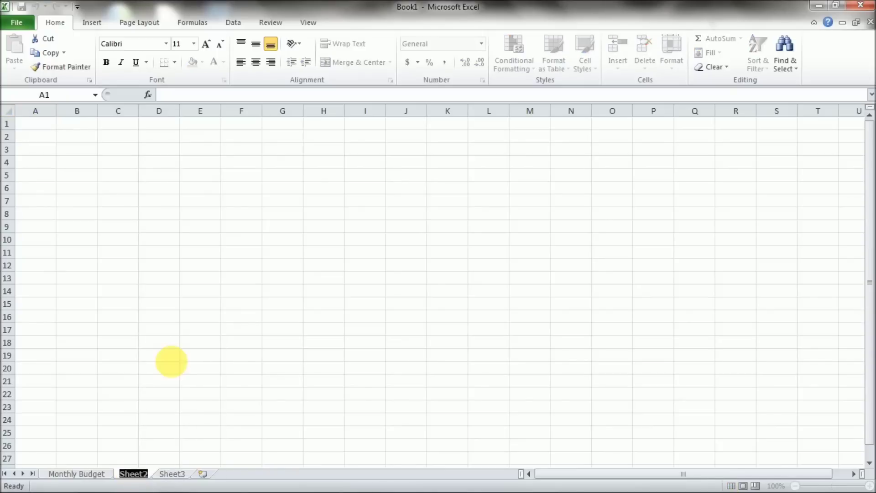
{"action": "type", "text": "Shipp"}
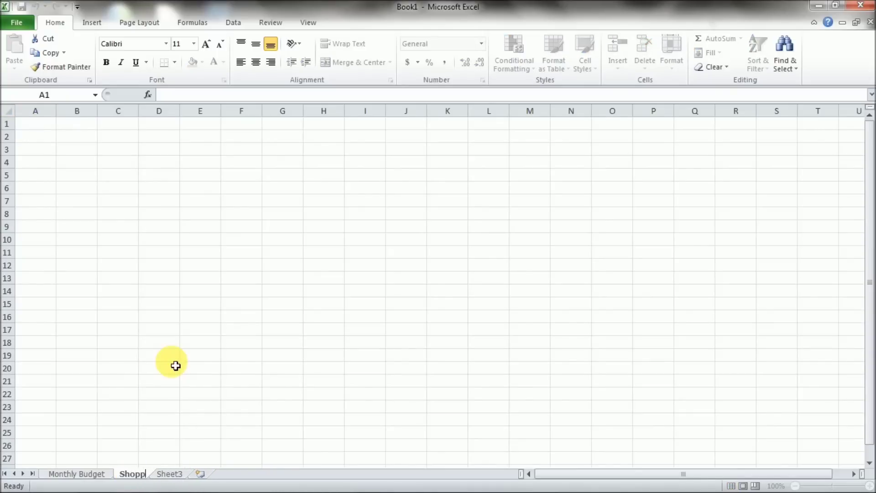
{"action": "type", "text": "ingList"}
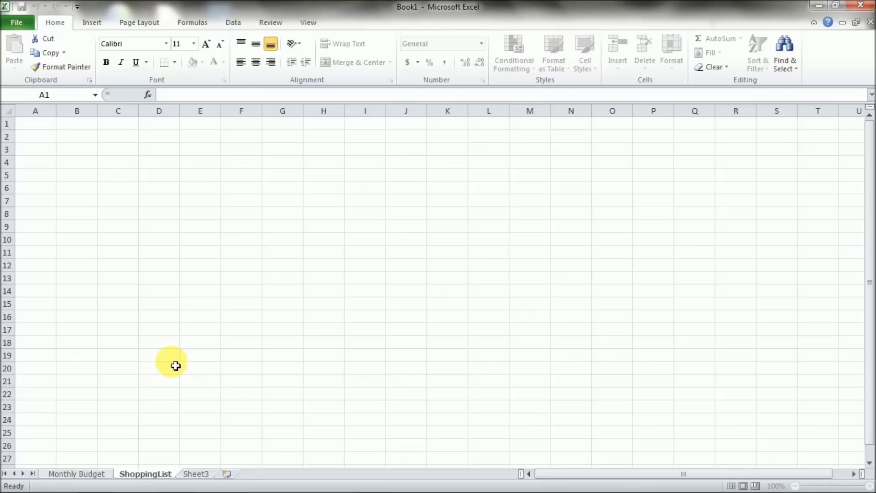
{"action": "key", "text": "Return"}
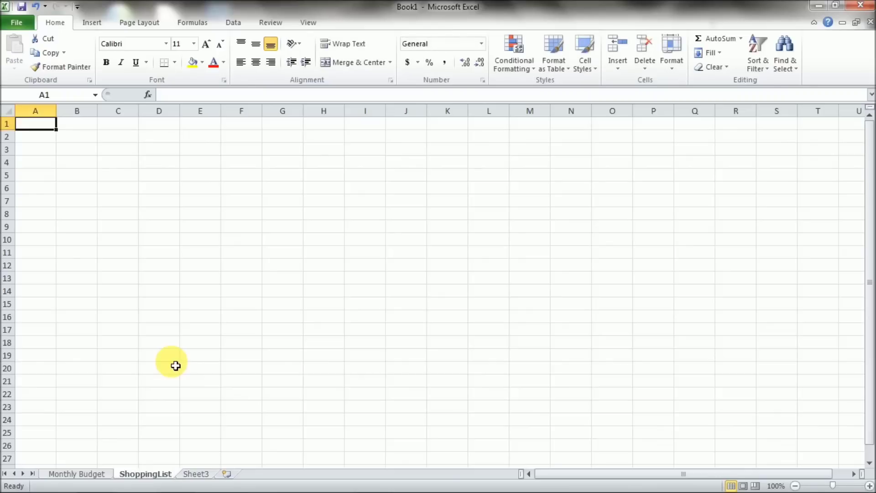
{"action": "left_click_drag", "start_coordinate": [49, 125], "coordinate": [153, 127]}
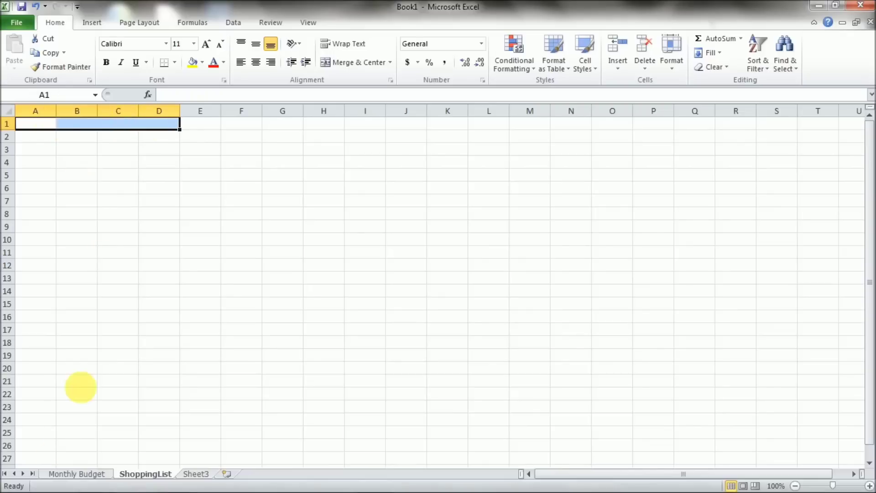
Step: Copy the budget table A1:D12 into A1 of ShoppingList and widen column A
{"action": "left_click", "coordinate": [79, 475]}
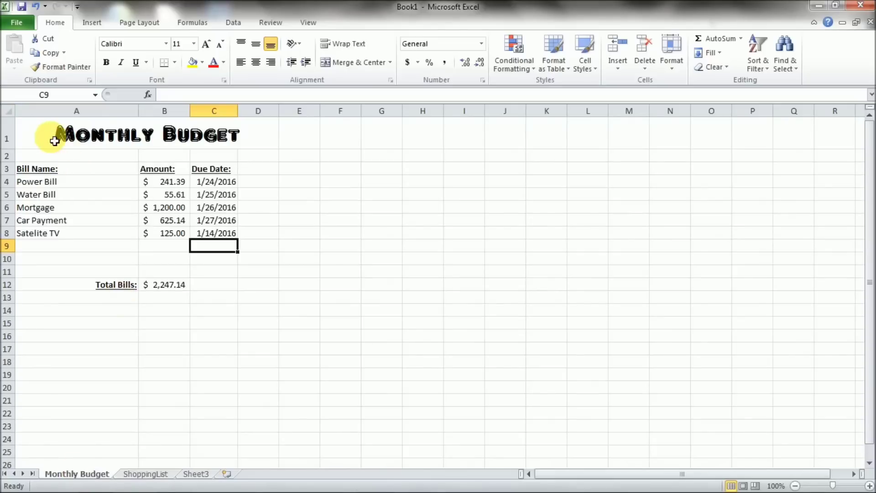
{"action": "left_click_drag", "start_coordinate": [41, 134], "coordinate": [145, 284]}
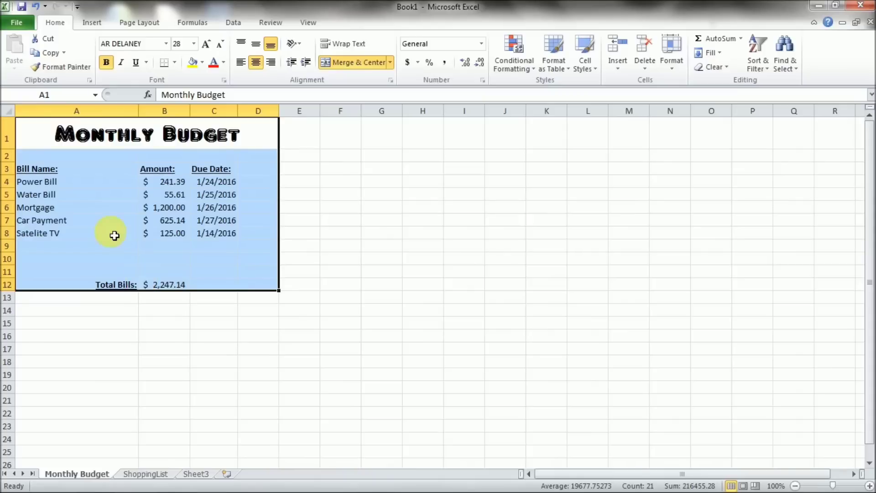
{"action": "key", "text": "ctrl+c"}
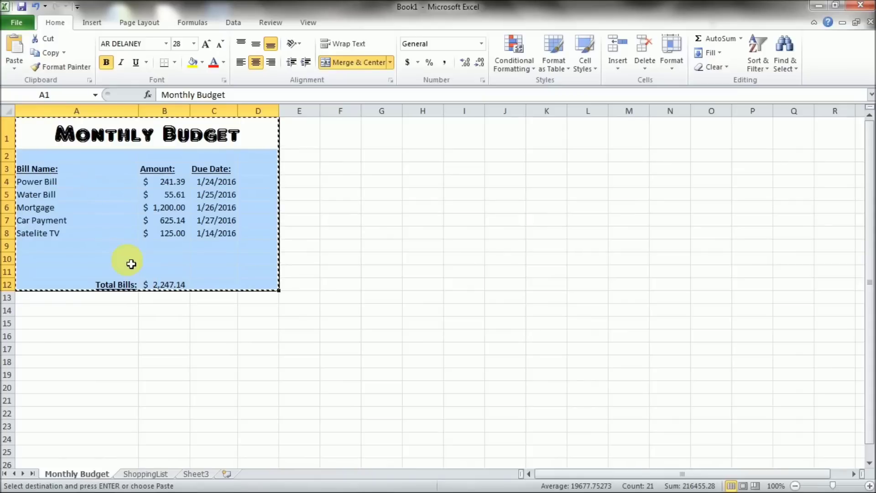
{"action": "left_click", "coordinate": [148, 475]}
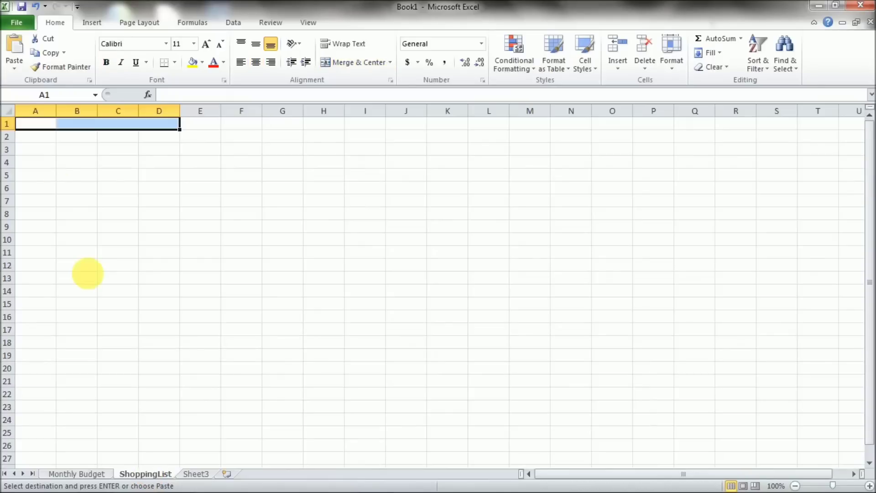
{"action": "left_click", "coordinate": [49, 128]}
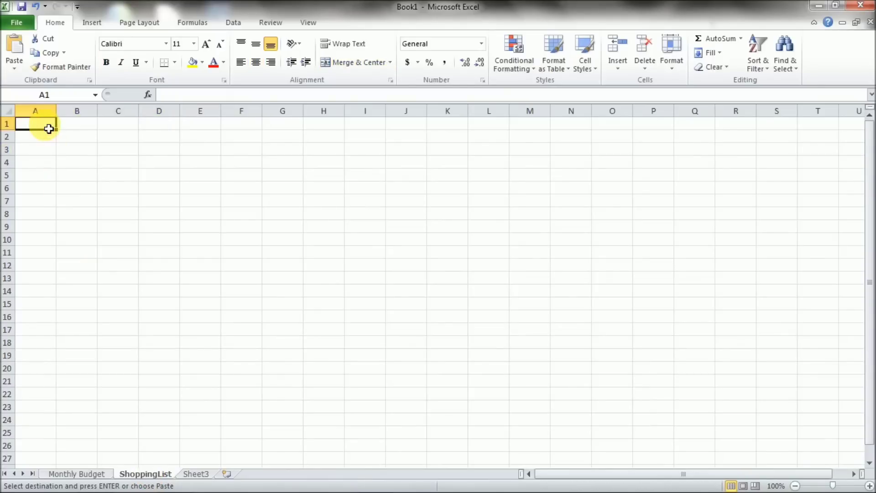
{"action": "key", "text": "ctrl+v"}
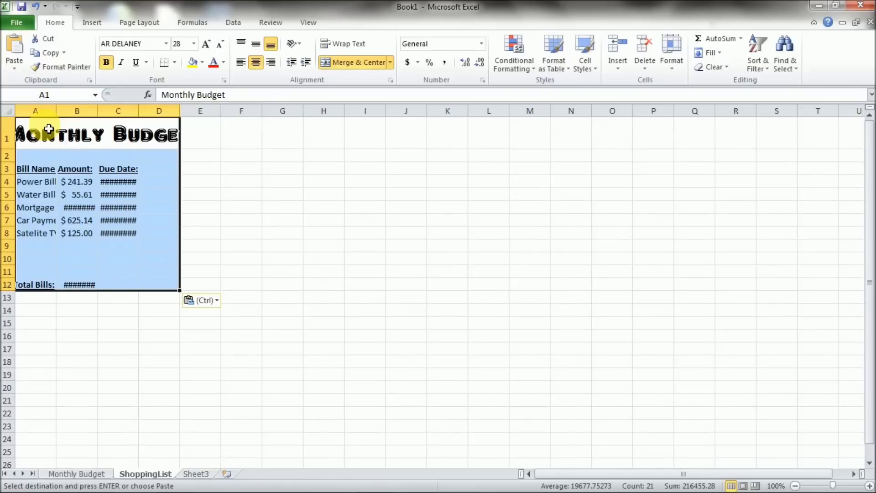
{"action": "left_click_drag", "start_coordinate": [56, 111], "coordinate": [134, 118]}
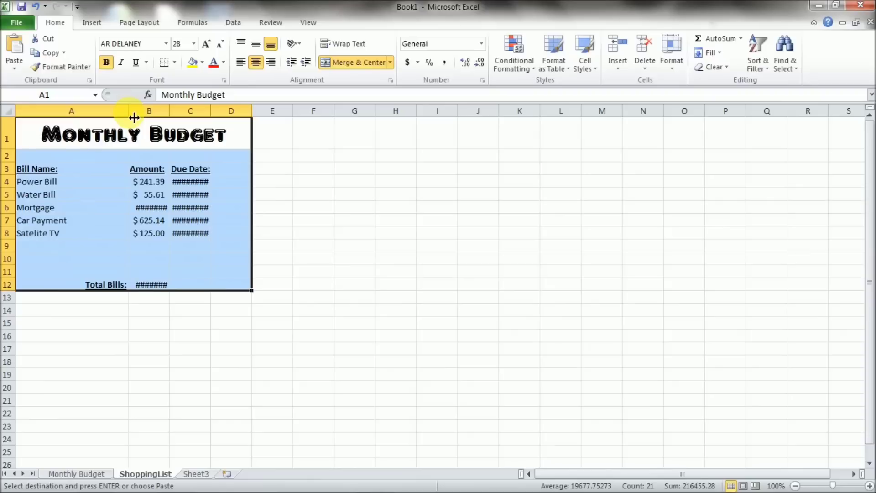
Step: Retitle the sheet 'Shopping List' and widen column B so amounts show
{"action": "left_click", "coordinate": [154, 142]}
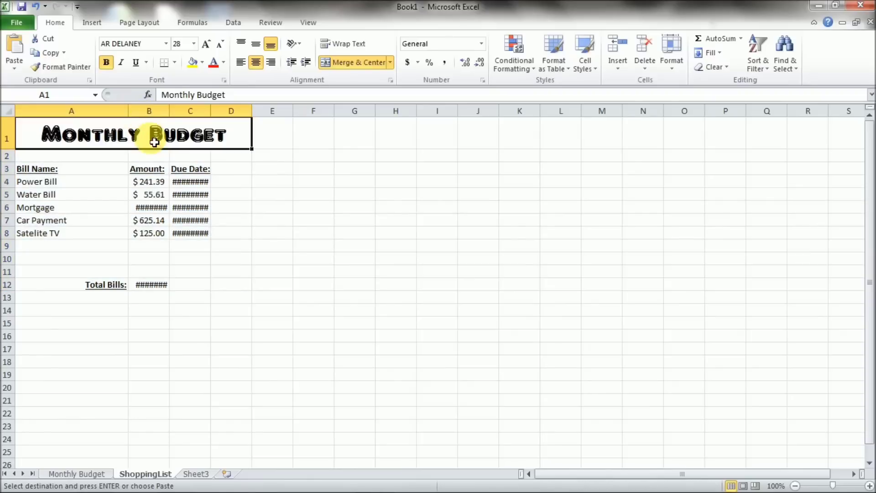
{"action": "type", "text": "Shopp"}
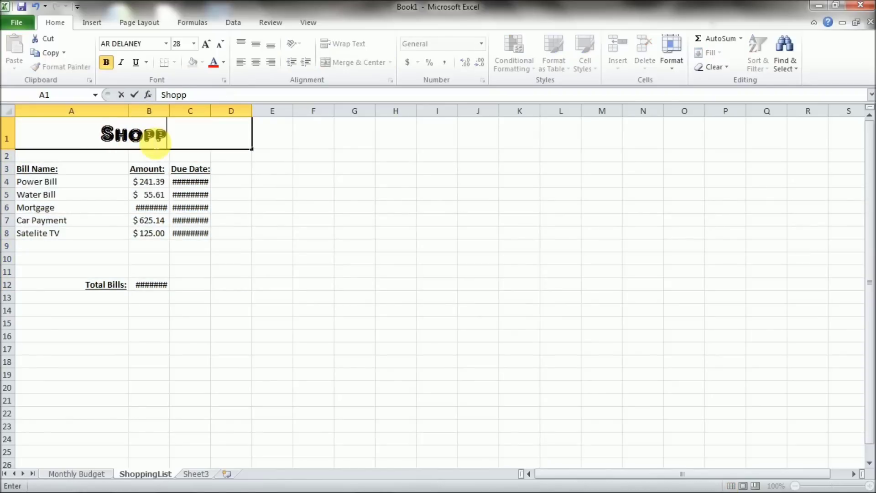
{"action": "type", "text": "ing List"}
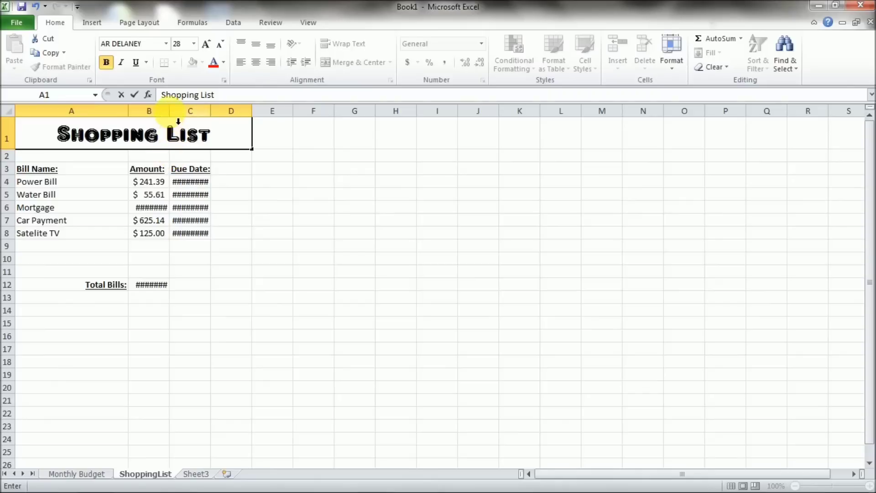
{"action": "key", "text": "Return"}
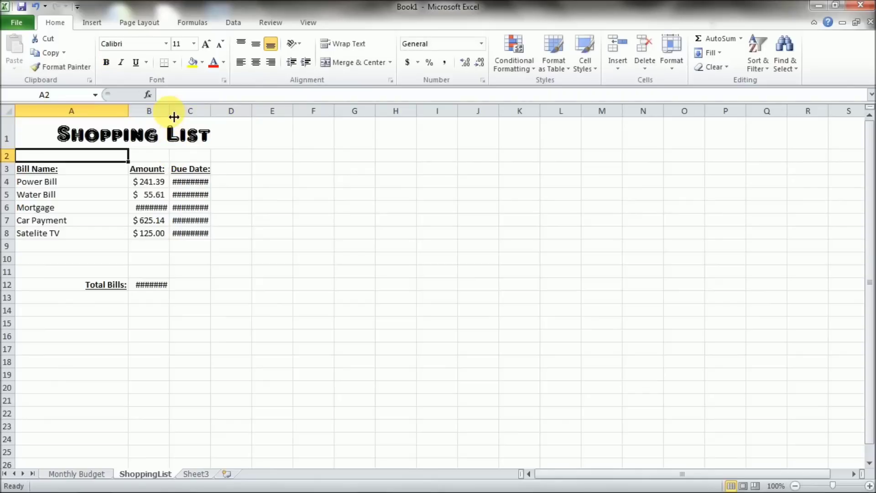
{"action": "left_click_drag", "start_coordinate": [174, 117], "coordinate": [184, 118]}
Step: Clear the Due Date cells in column C and the Total Bills rows 11–12
{"action": "left_click_drag", "start_coordinate": [201, 170], "coordinate": [201, 237]}
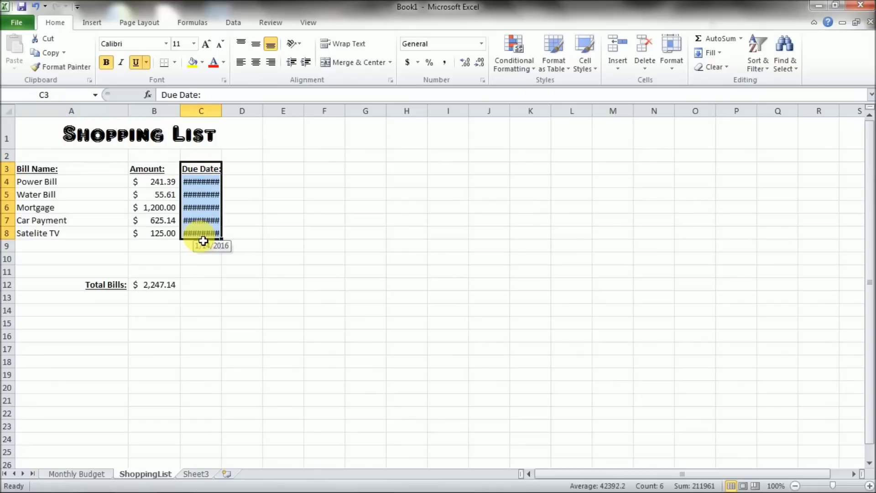
{"action": "key", "text": "Delete"}
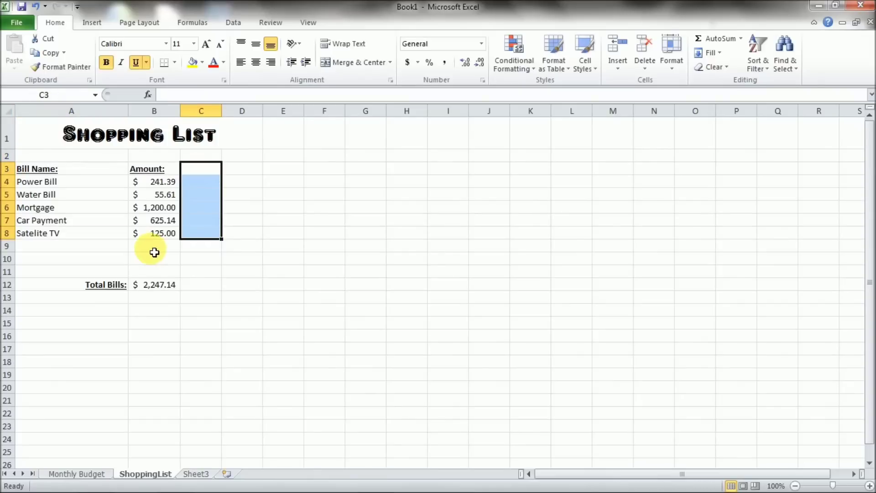
{"action": "left_click_drag", "start_coordinate": [124, 278], "coordinate": [152, 291]}
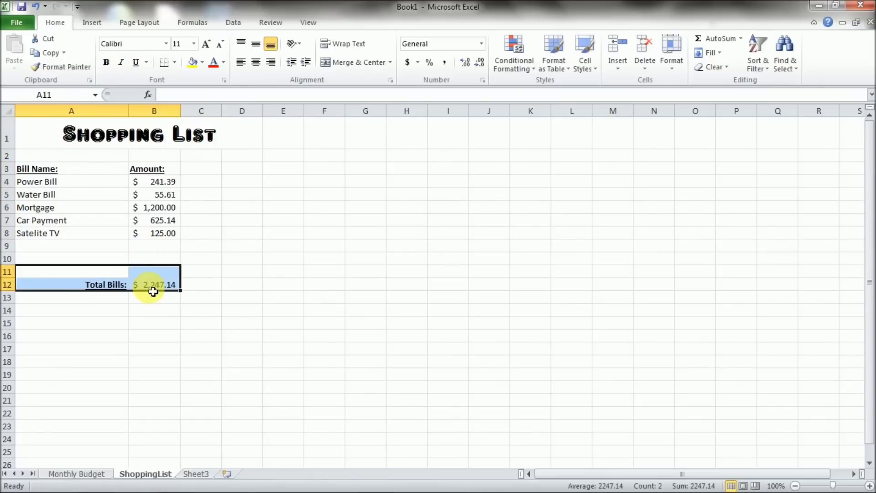
{"action": "key", "text": "Delete"}
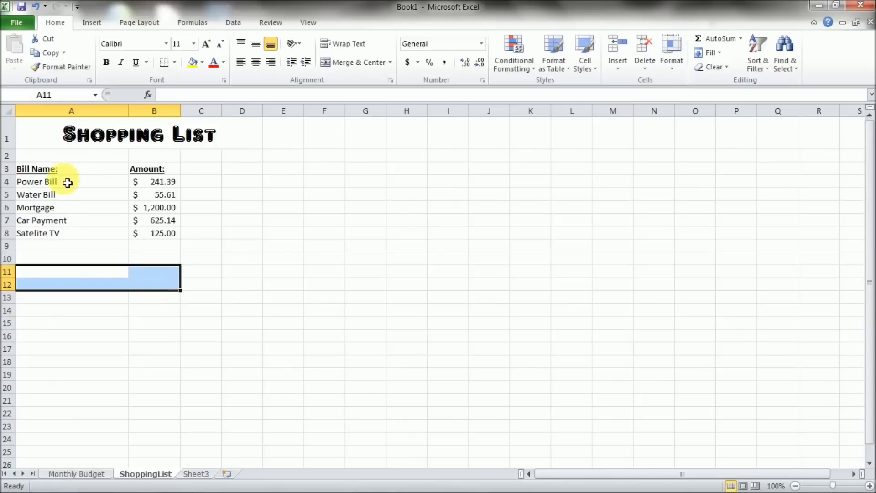
{"action": "left_click", "coordinate": [34, 172]}
Step: Change the A3 heading from 'Bill Name:' to 'Item Name:'
{"action": "double_click", "coordinate": [34, 173]}
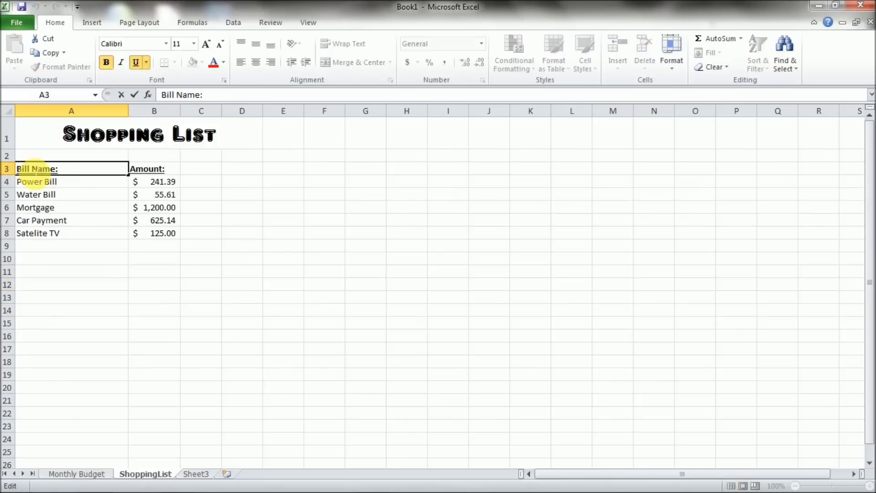
{"action": "key", "text": "BackSpace"}
{"action": "key", "text": "BackSpace"}
{"action": "key", "text": "BackSpace"}
{"action": "key", "text": "BackSpace"}
{"action": "key", "text": "BackSpace"}
{"action": "type", "text": "Item"}
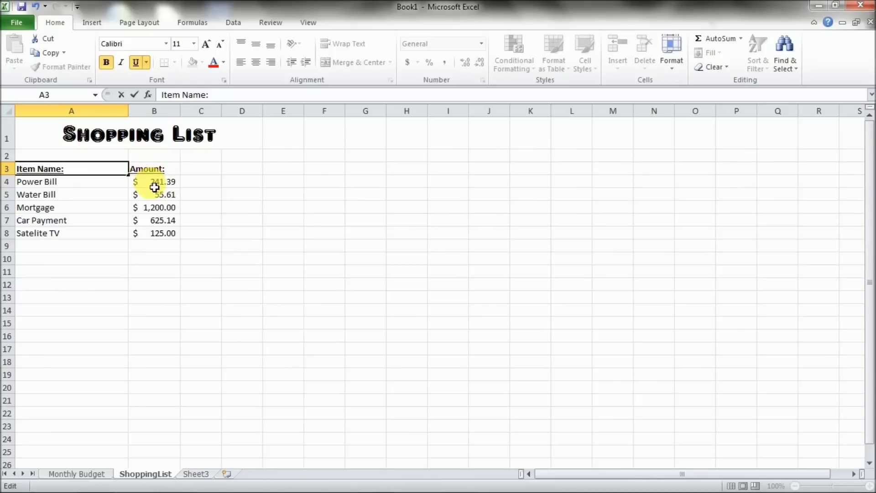
Step: Reset B4:B8 to General number format and clear the amounts
{"action": "left_click_drag", "start_coordinate": [154, 187], "coordinate": [157, 232]}
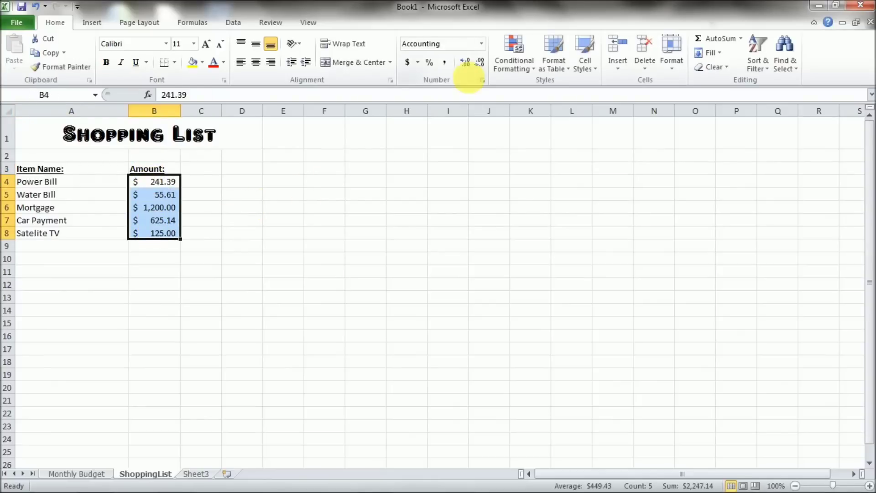
{"action": "left_click", "coordinate": [481, 44]}
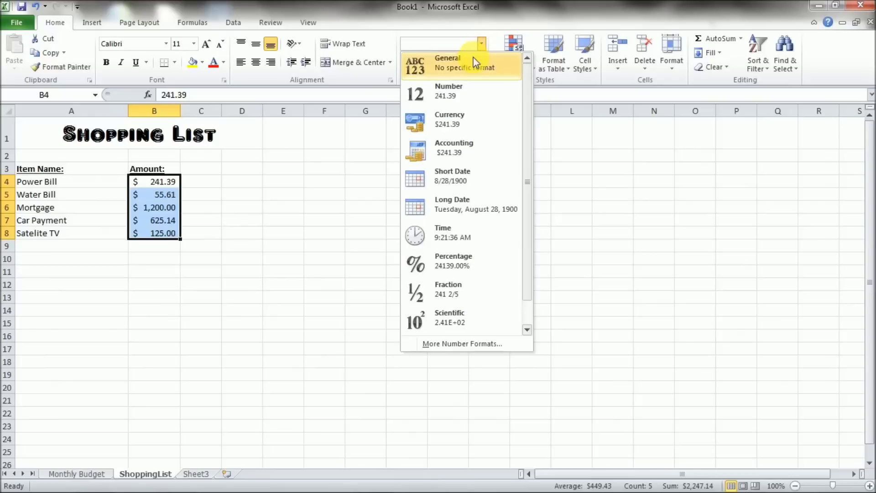
{"action": "left_click", "coordinate": [475, 60]}
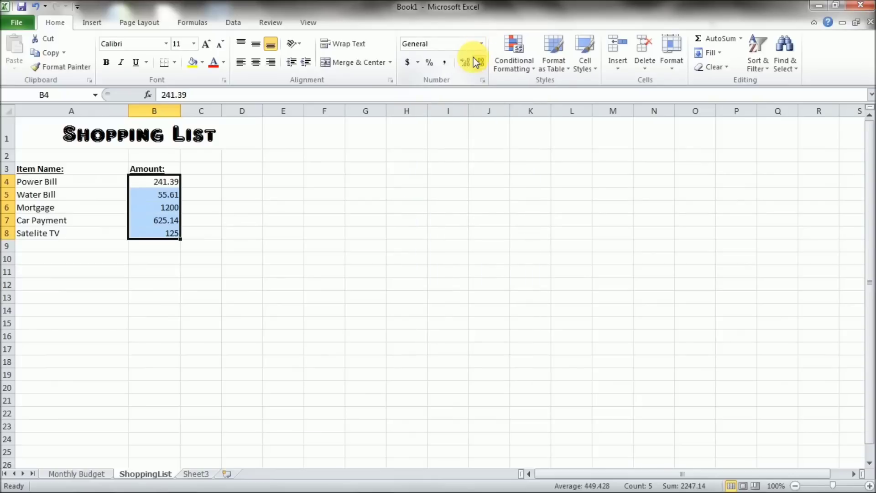
{"action": "key", "text": "Delete"}
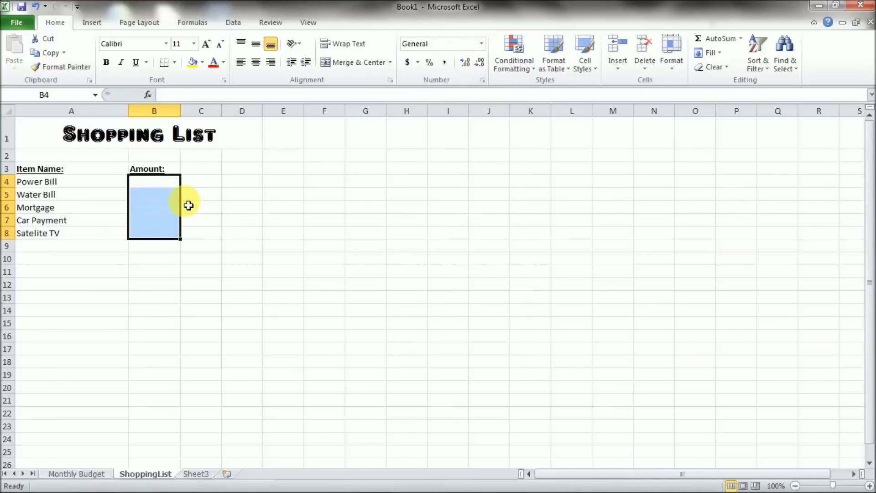
Step: Retitle B3 'Store Name:', widen column B, and clear the old bill names in A4:A8
{"action": "left_click", "coordinate": [168, 174]}
{"action": "type", "text": "Sto"}
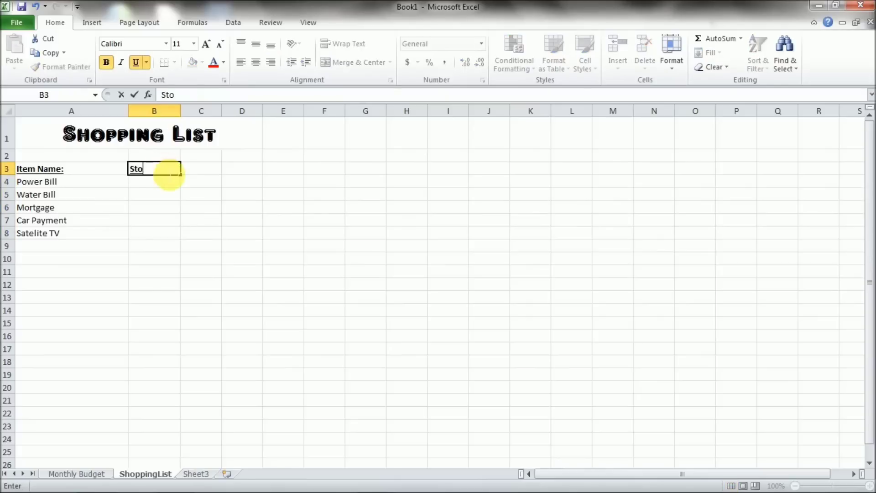
{"action": "type", "text": "re Name:"}
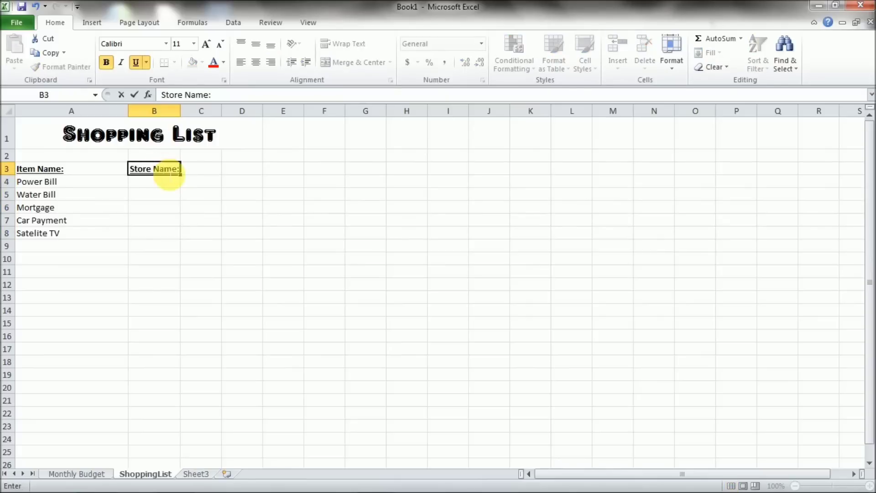
{"action": "key", "text": "Return"}
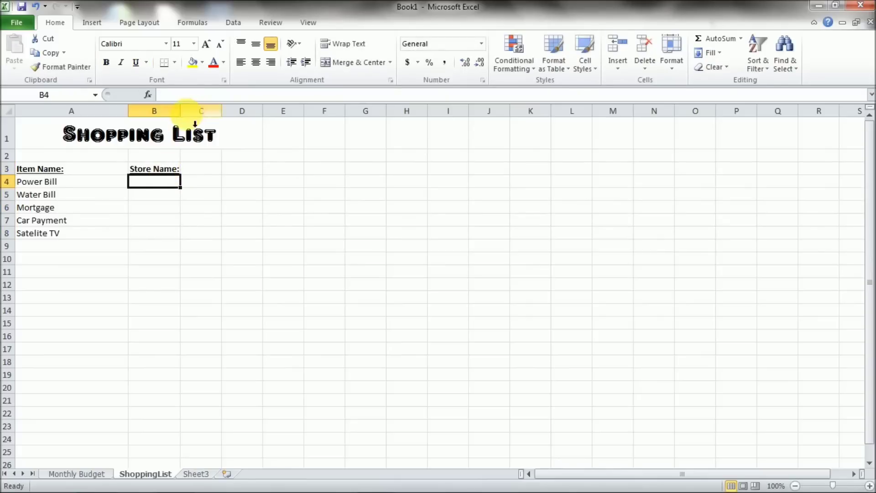
{"action": "left_click_drag", "start_coordinate": [181, 120], "coordinate": [197, 120]}
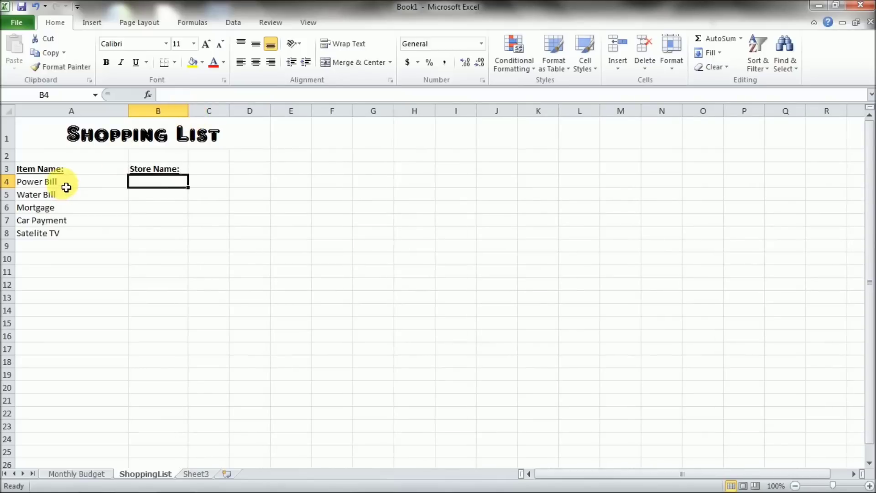
{"action": "left_click_drag", "start_coordinate": [66, 187], "coordinate": [64, 232]}
{"action": "key", "text": "Delete"}
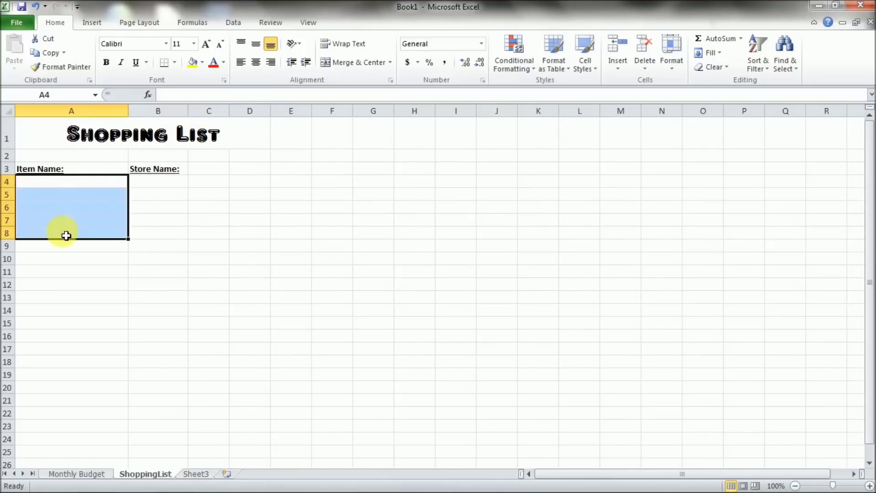
Step: Enter the items 'Baby wipes' in A4 and 'Burritos' in A5
{"action": "left_click", "coordinate": [73, 188]}
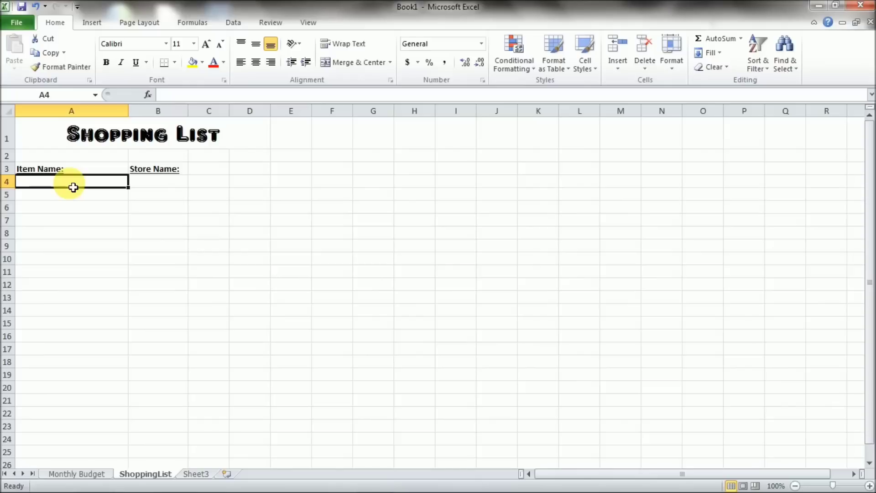
{"action": "type", "text": "Baby"}
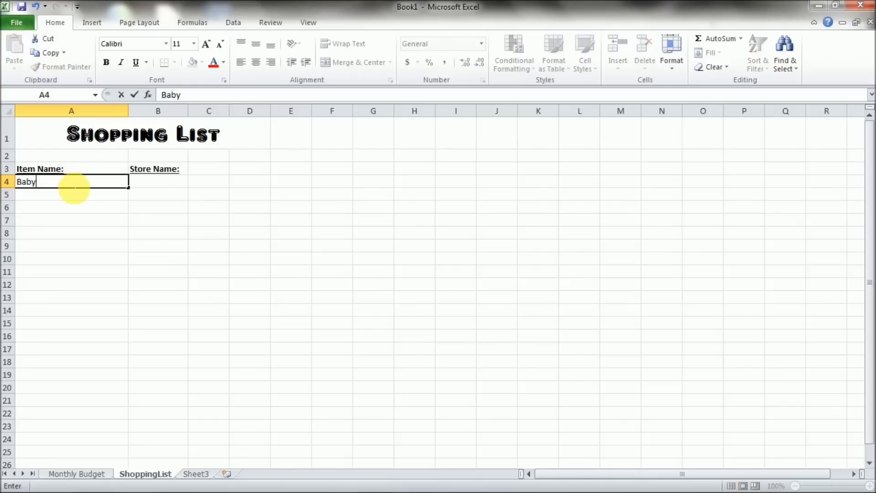
{"action": "type", "text": " wipes"}
{"action": "key", "text": "Return"}
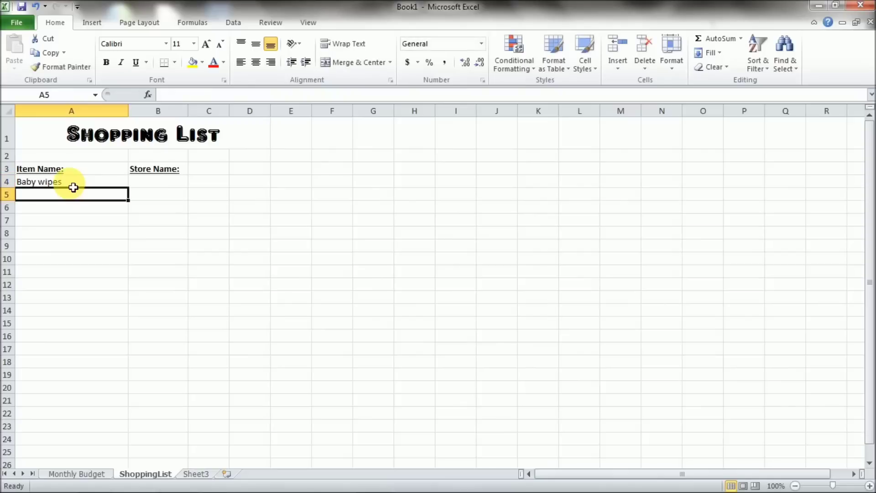
{"action": "type", "text": "Burr"}
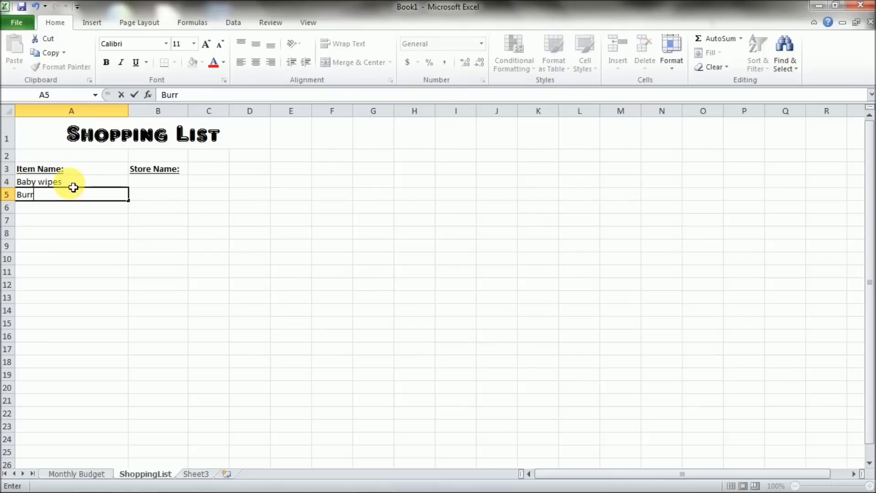
{"action": "type", "text": "itos"}
Step: Enter stores 'Walmart' in B4 and 'Costco' in B5, then return to Monthly Budget
{"action": "left_click", "coordinate": [73, 187]}
{"action": "key", "text": "Right"}
{"action": "type", "text": "Walm"}
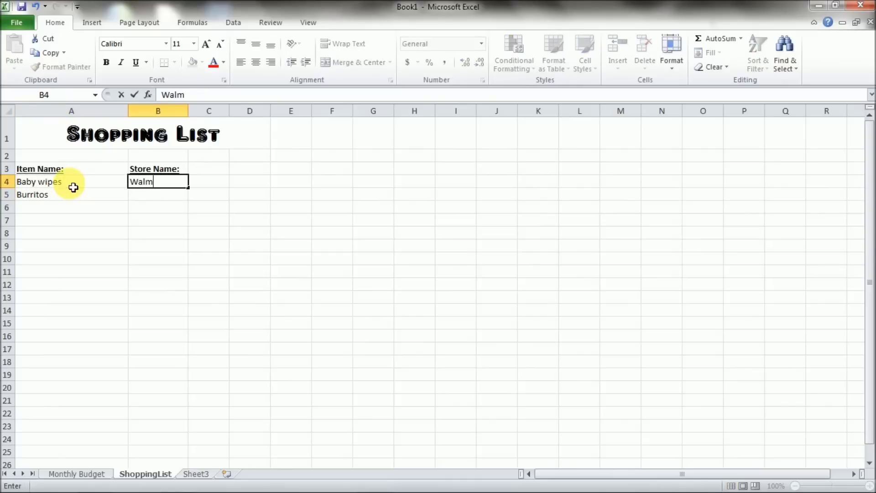
{"action": "type", "text": "art"}
{"action": "key", "text": "Return"}
{"action": "type", "text": "Costco"}
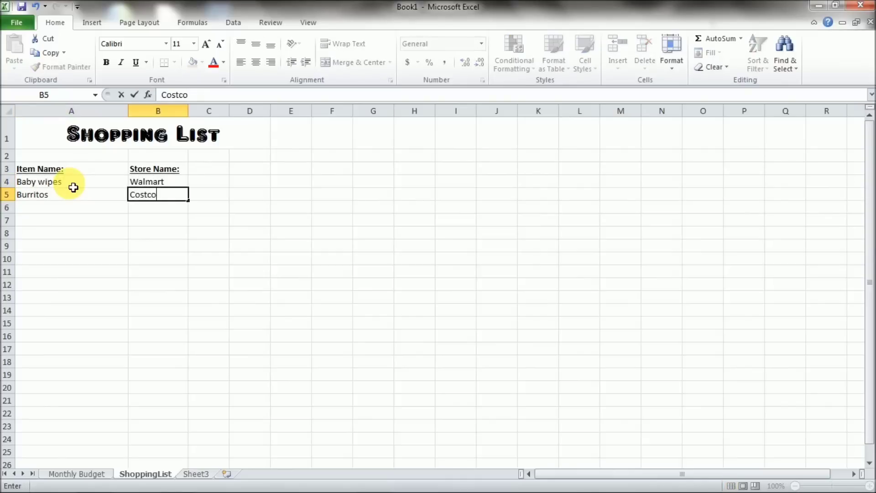
{"action": "key", "text": "Return"}
{"action": "key", "text": "Left"}
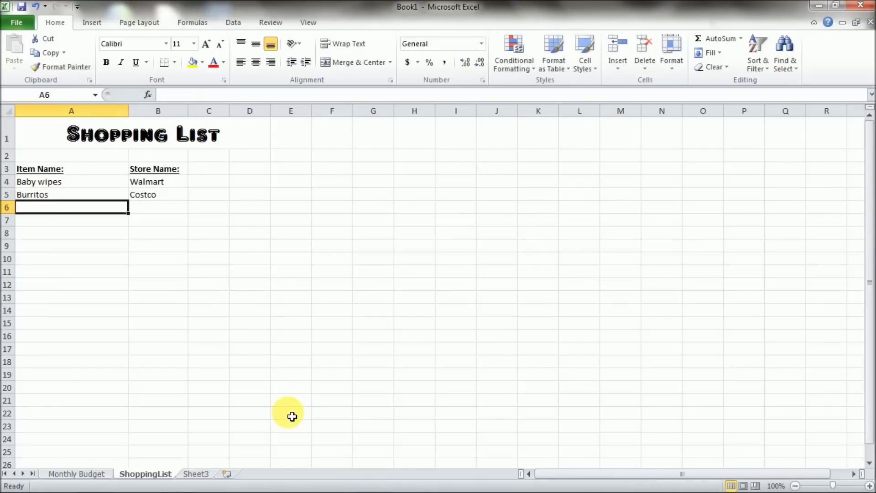
{"action": "left_click", "coordinate": [81, 474]}
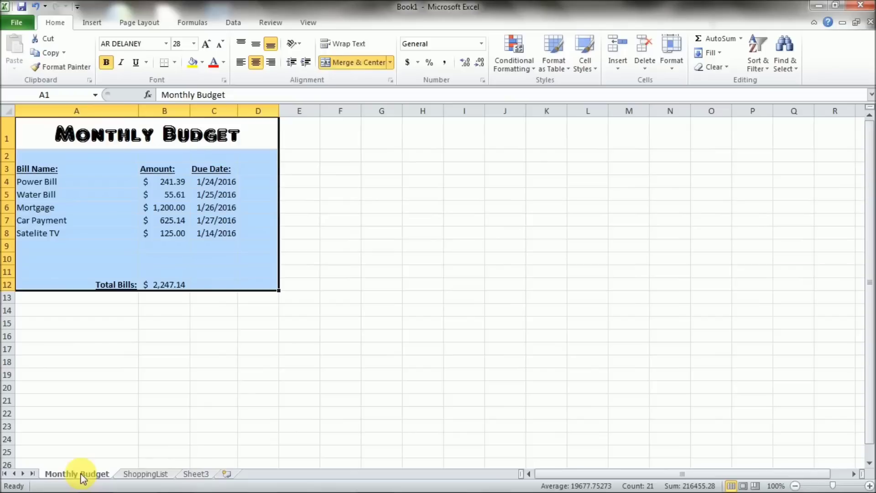
Step: Review the Monthly Budget layout, checking the Total Bills formula showing $2,247.14
{"action": "left_click", "coordinate": [164, 308]}
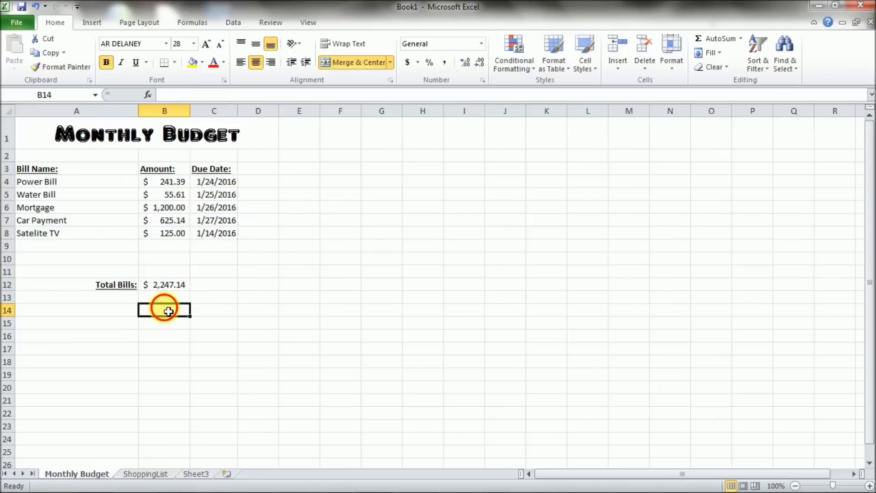
{"action": "left_click", "coordinate": [168, 287]}
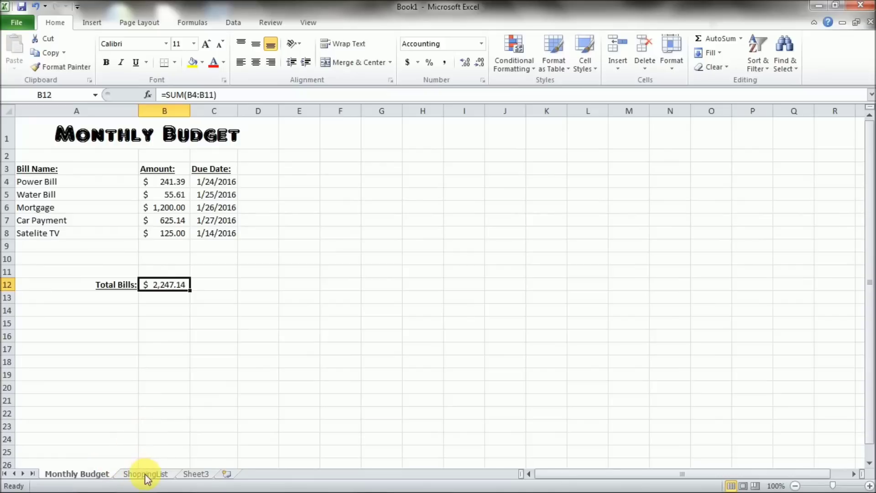
{"action": "left_click", "coordinate": [161, 313]}
{"action": "left_click", "coordinate": [160, 297]}
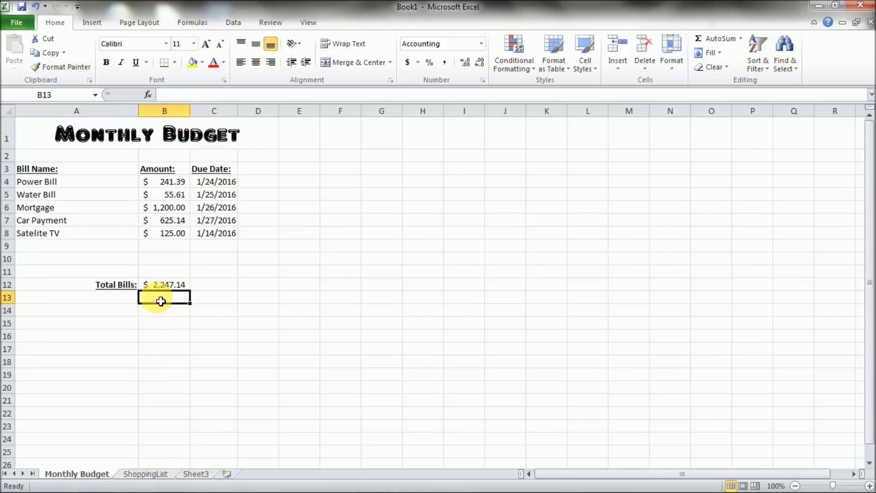
{"action": "left_click", "coordinate": [121, 260]}
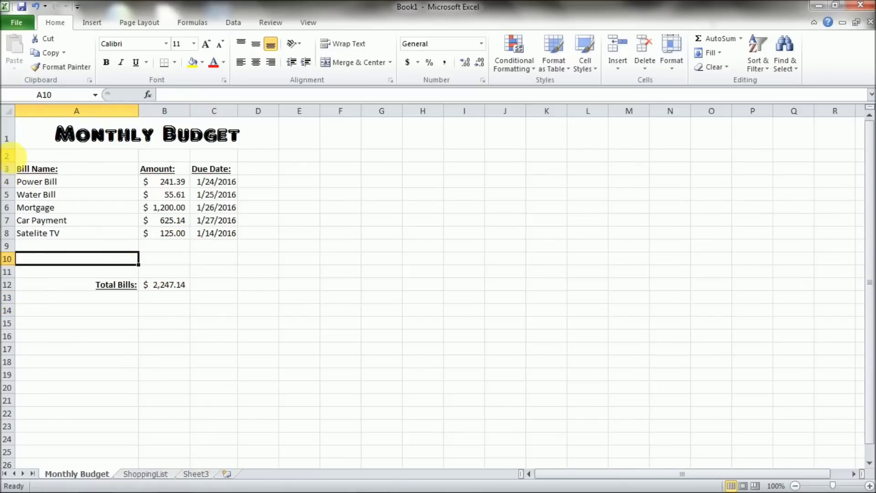
Step: Insert blank rows at row 3 above the bill table, undoing an earlier mistaken insert
{"action": "right_click", "coordinate": [7, 156]}
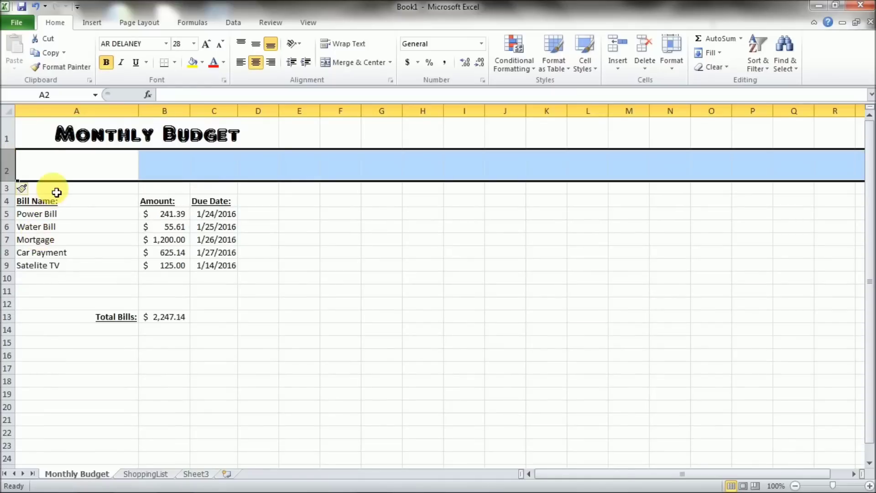
{"action": "key", "text": "ctrl+z"}
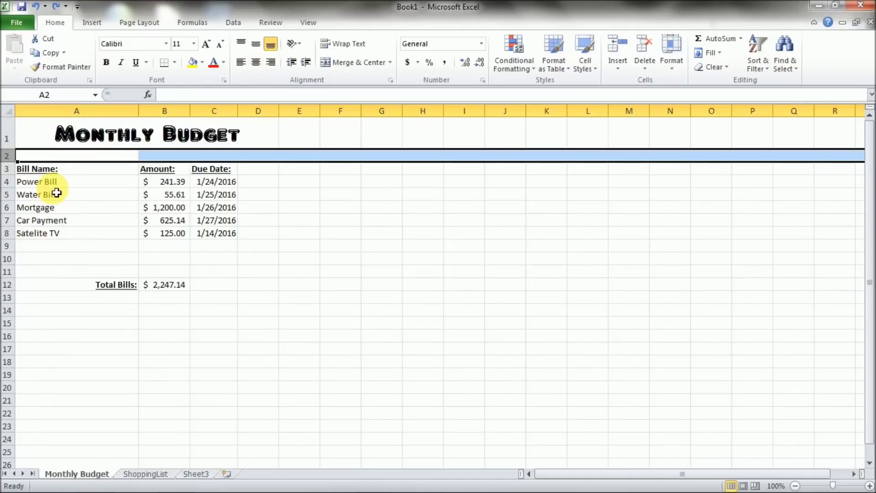
{"action": "right_click", "coordinate": [7, 168]}
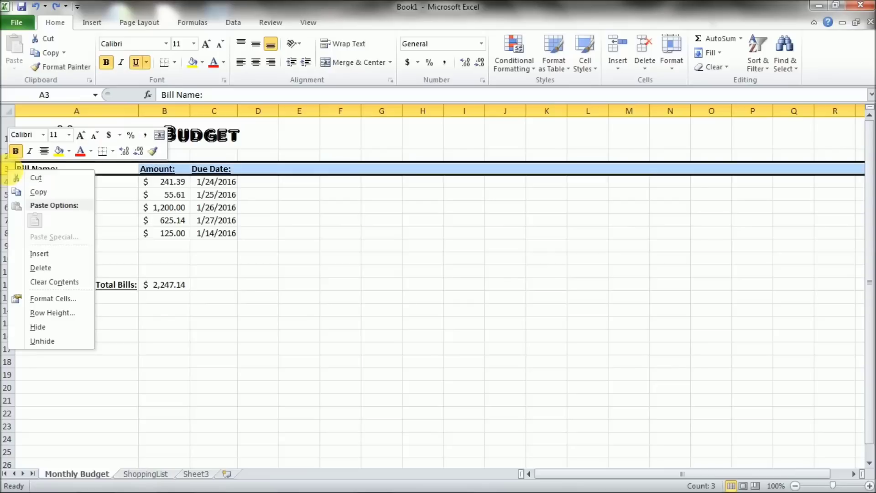
{"action": "left_click", "coordinate": [42, 254]}
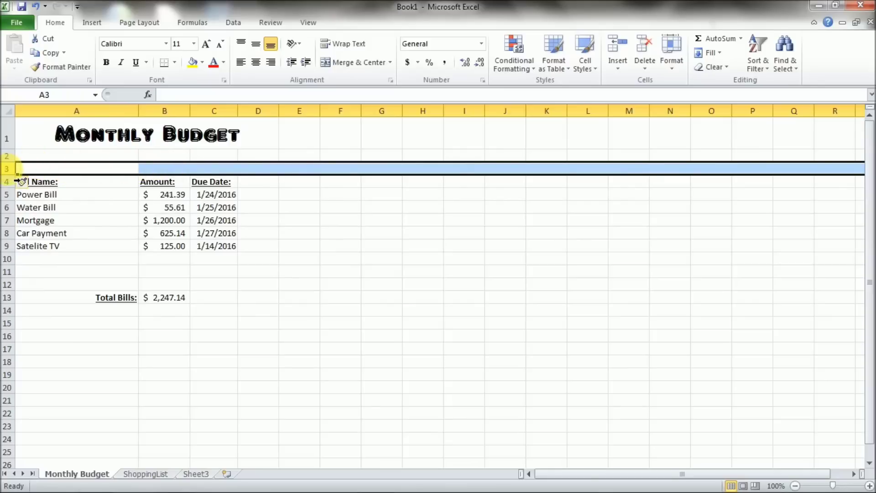
{"action": "right_click", "coordinate": [7, 168]}
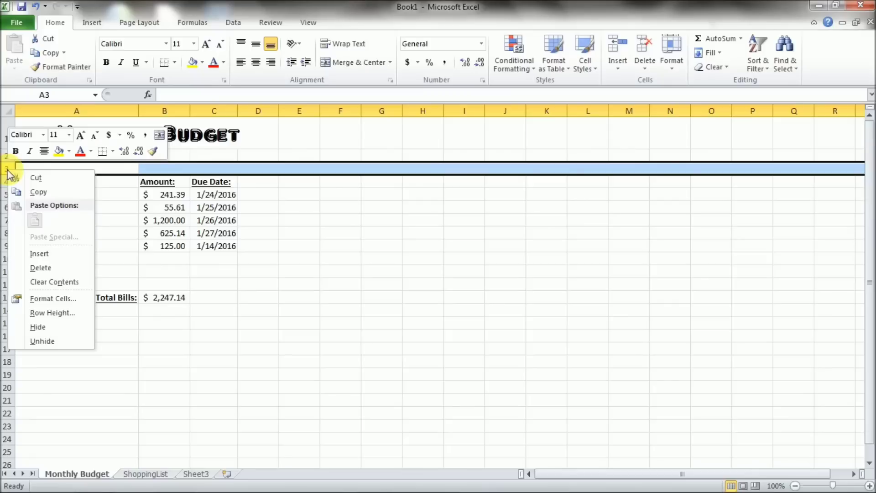
{"action": "left_click", "coordinate": [39, 252]}
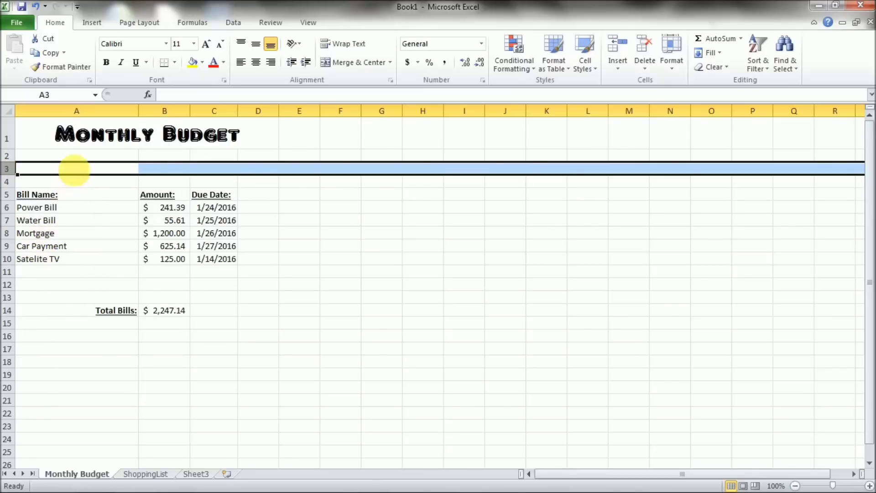
{"action": "left_click", "coordinate": [78, 173]}
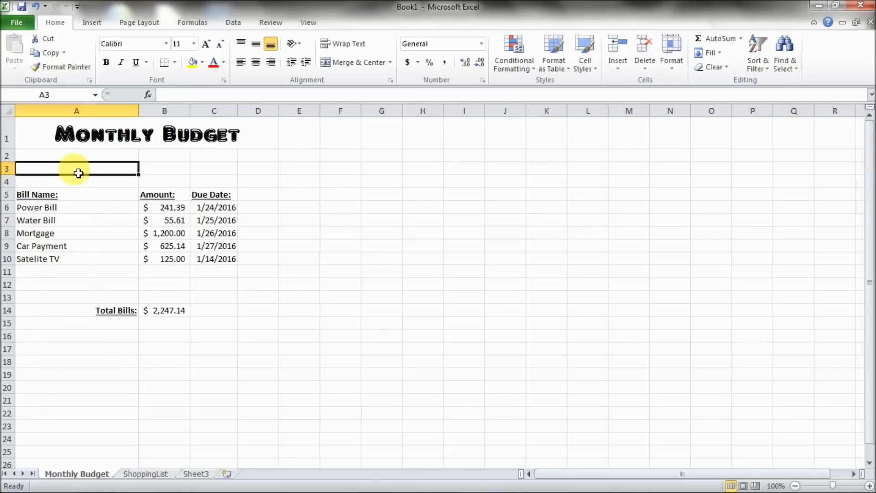
Step: Enter the label 'Net Income:' in A3 and 3000.00 in B3
{"action": "type", "text": "Net"}
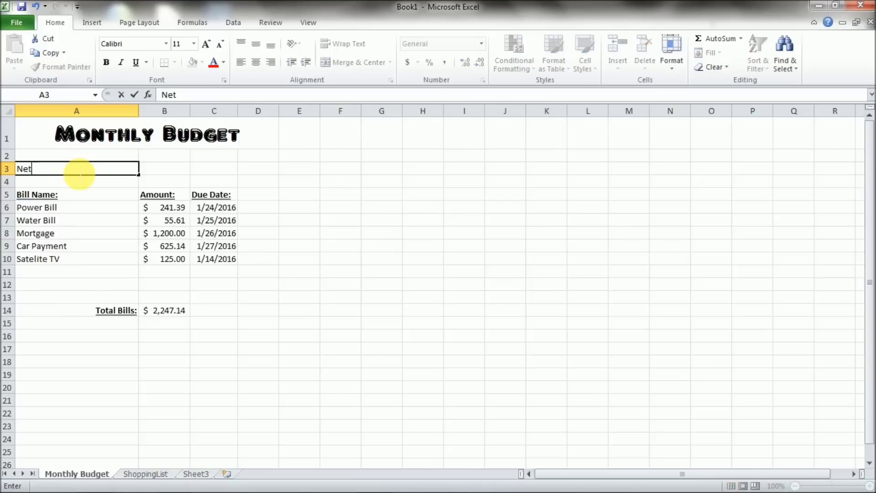
{"action": "type", "text": " Income:"}
{"action": "key", "text": "Return"}
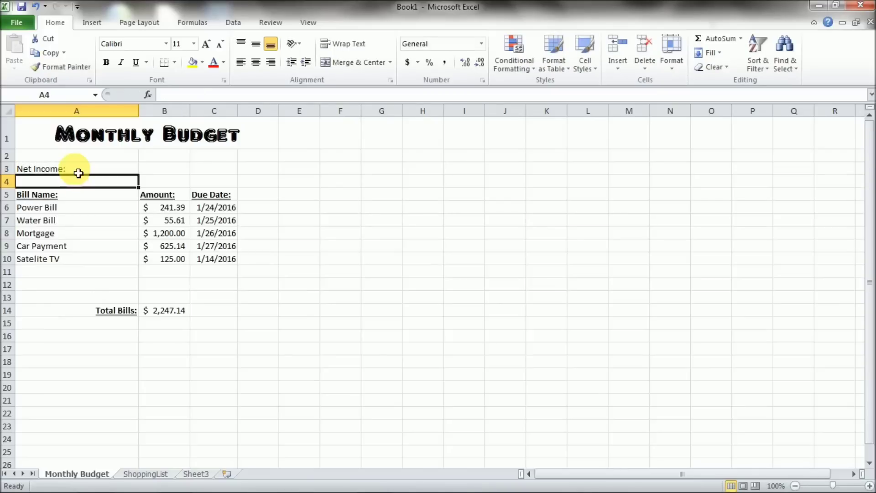
{"action": "key", "text": "Up"}
{"action": "key", "text": "Right"}
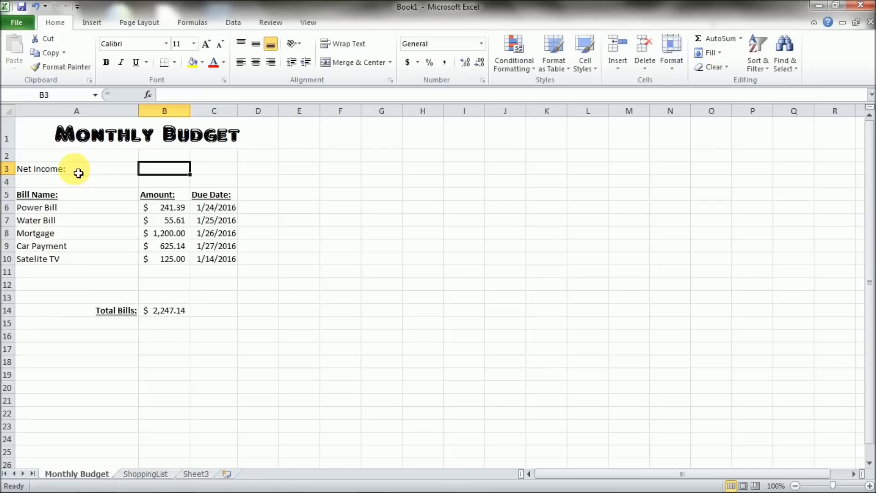
{"action": "type", "text": "3"}
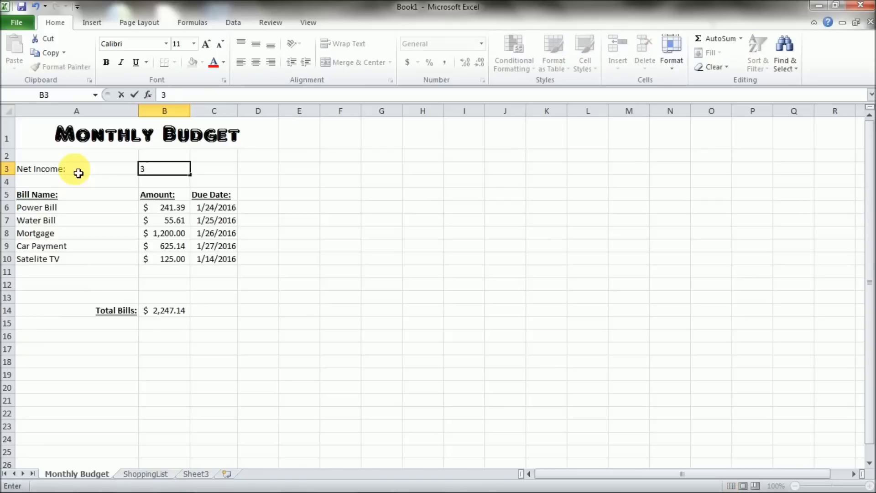
{"action": "type", "text": "000.00"}
{"action": "key", "text": "Return"}
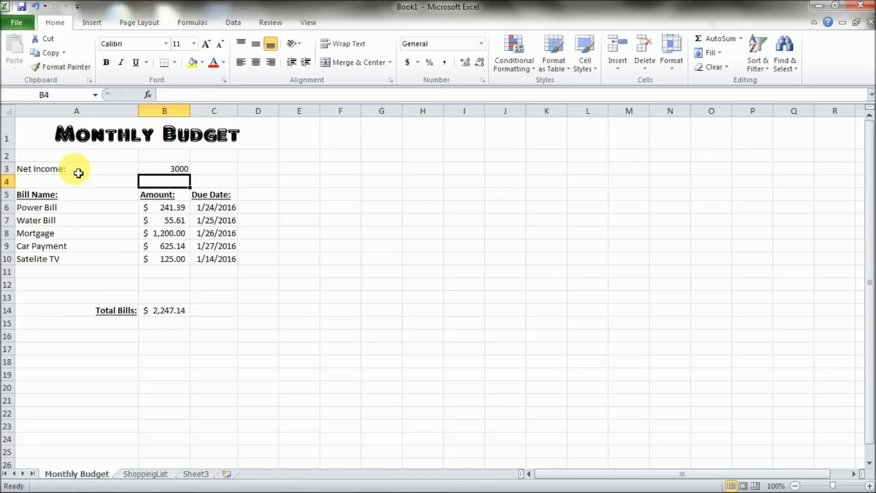
Step: Format B3 as Accounting so it displays $ 3,000.00
{"action": "left_click", "coordinate": [182, 170]}
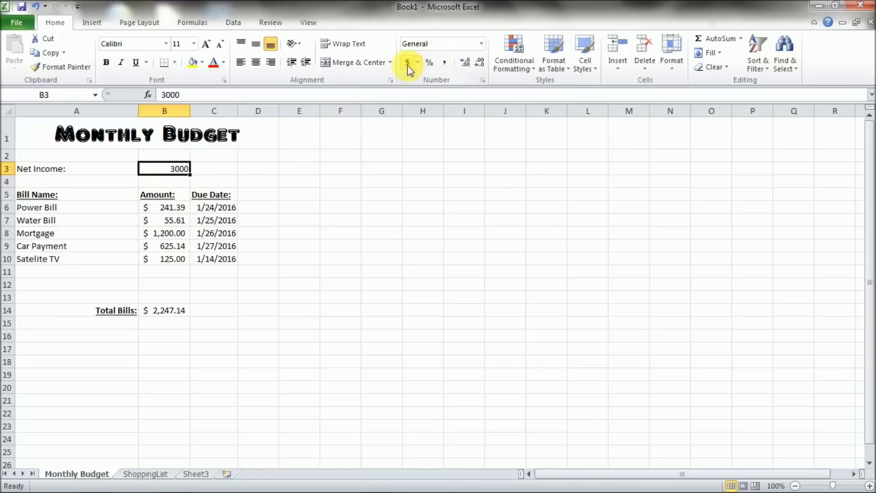
{"action": "left_click", "coordinate": [415, 43]}
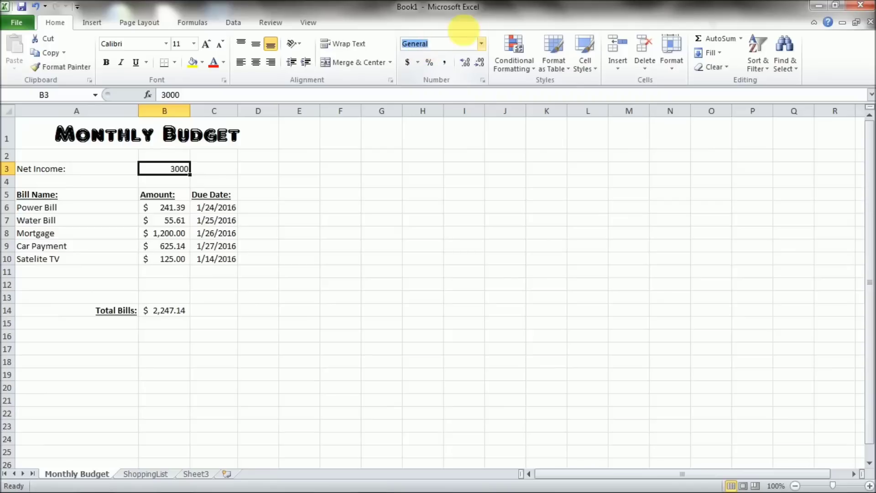
{"action": "left_click", "coordinate": [481, 43]}
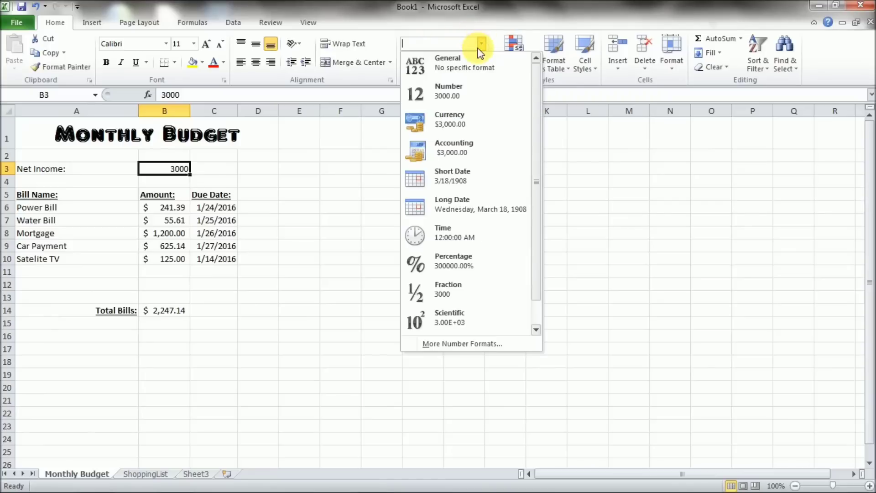
{"action": "left_click", "coordinate": [439, 145]}
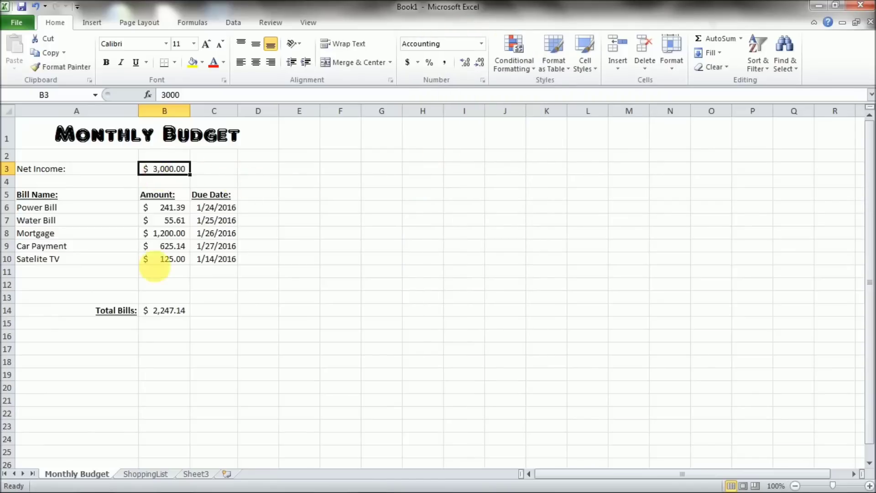
{"action": "left_click", "coordinate": [126, 329]}
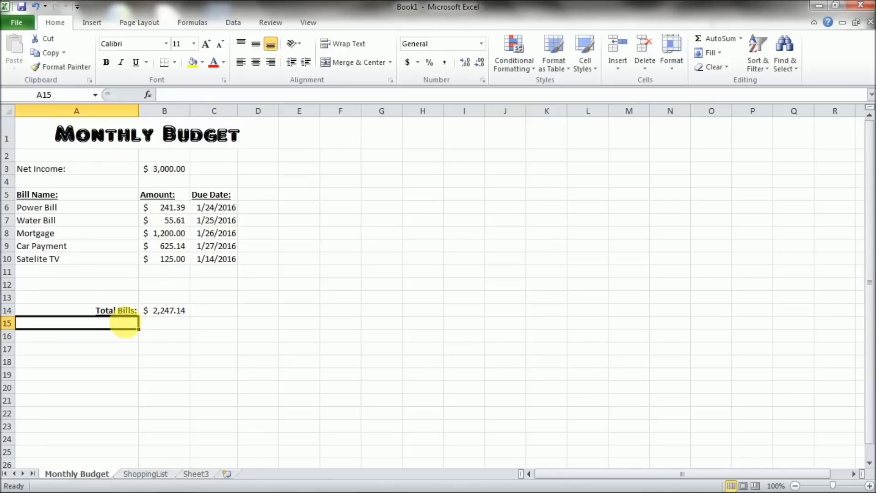
Step: Type the label 'Remaining Amount:' in A15
{"action": "type", "text": "Remaining"}
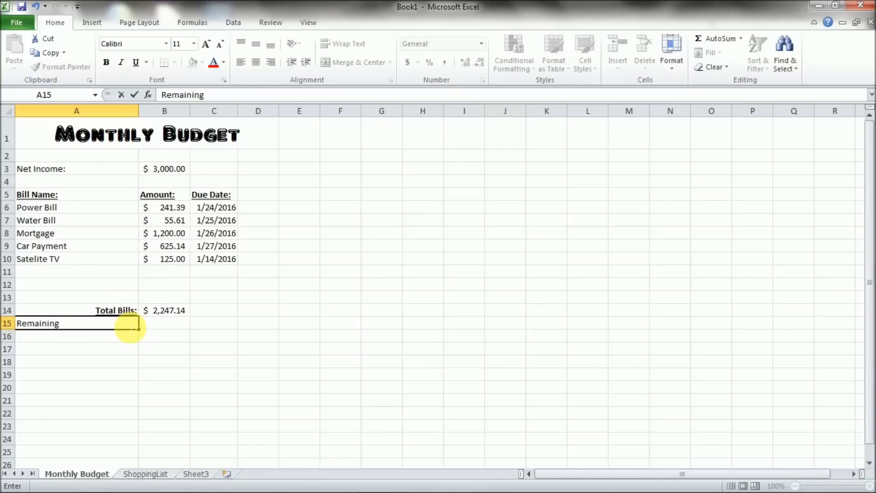
{"action": "type", "text": "Amount:"}
{"action": "key", "text": "Return"}
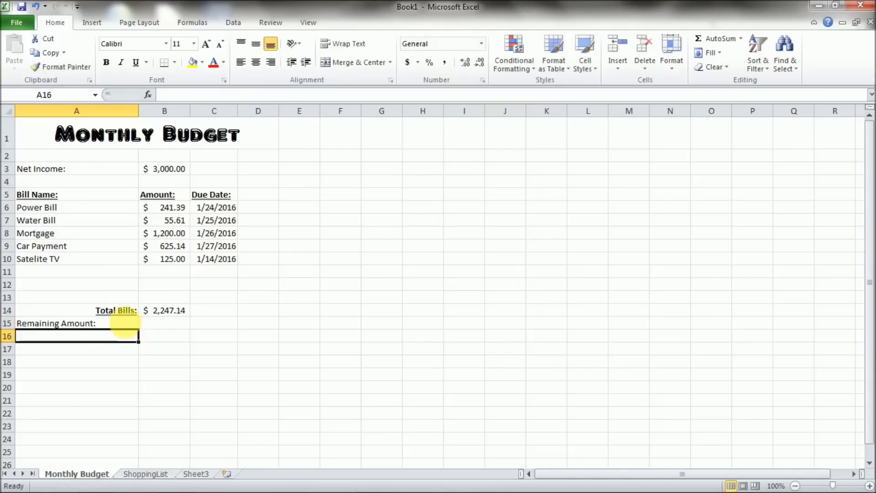
{"action": "left_click", "coordinate": [130, 326]}
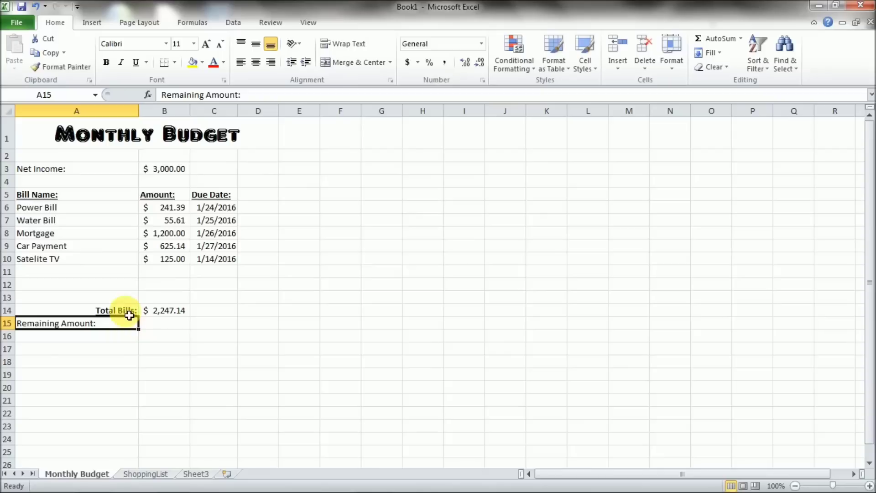
Step: Copy the Total Bills: label's bold, underlined, right-aligned formatting onto A15 with Format Painter
{"action": "left_click", "coordinate": [125, 310]}
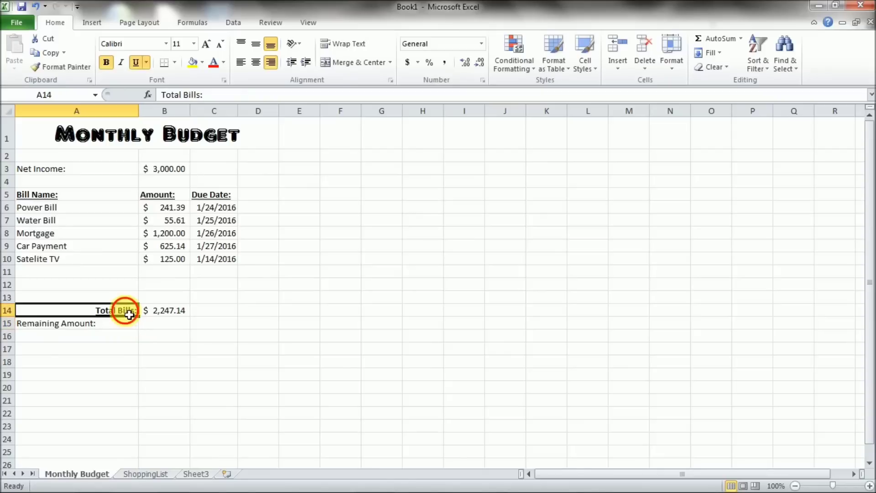
{"action": "left_click", "coordinate": [55, 68]}
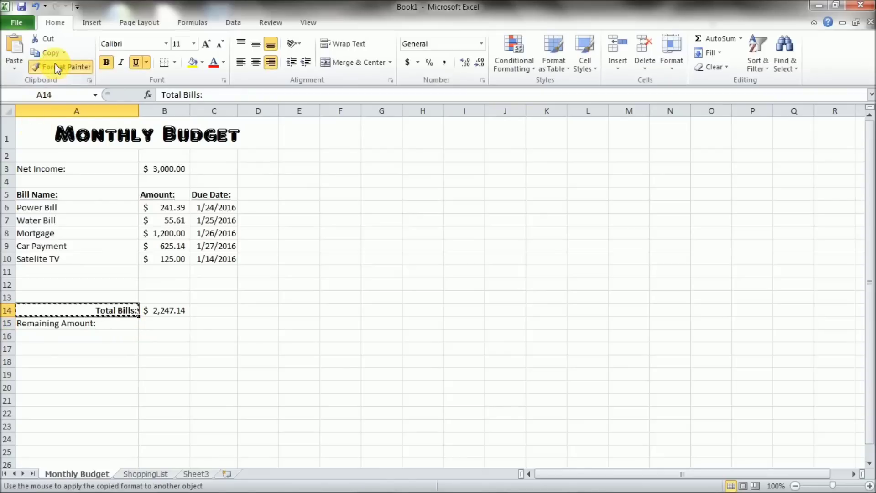
{"action": "left_click", "coordinate": [88, 327]}
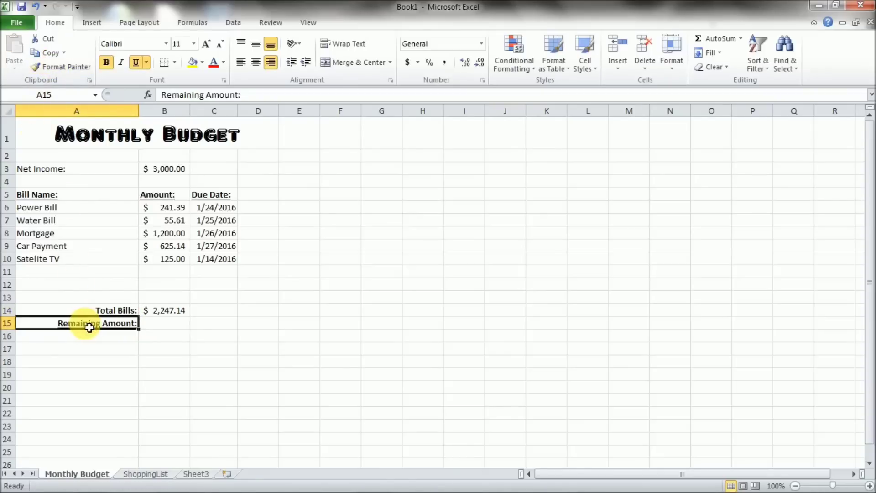
{"action": "left_click", "coordinate": [119, 344]}
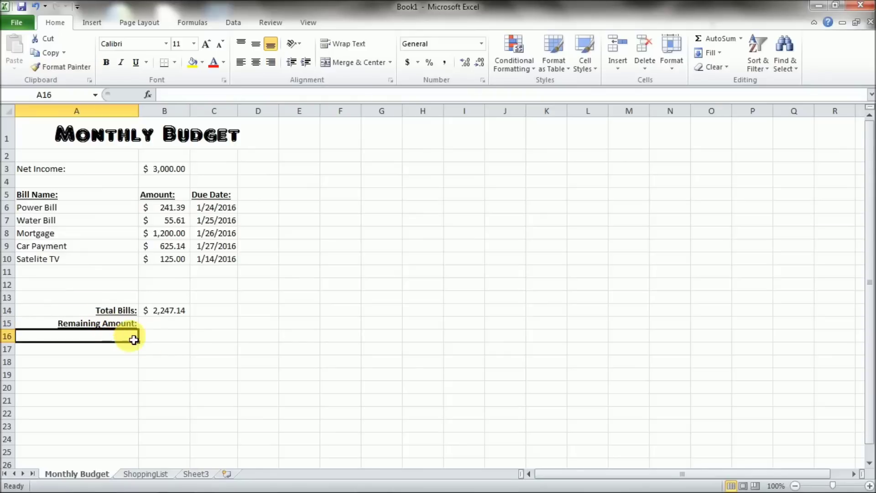
{"action": "left_click", "coordinate": [172, 329]}
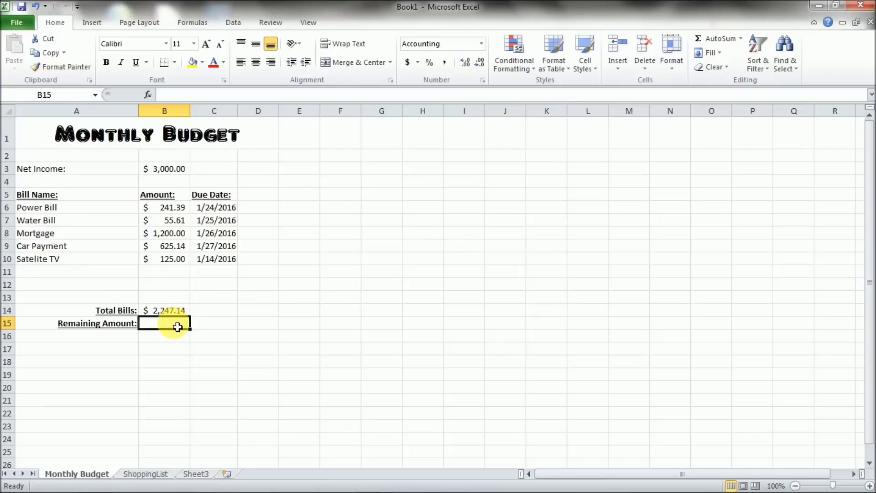
Step: Enter the formula =B3-B14 in B15, giving a remaining amount of $ 752.86
{"action": "type", "text": "="}
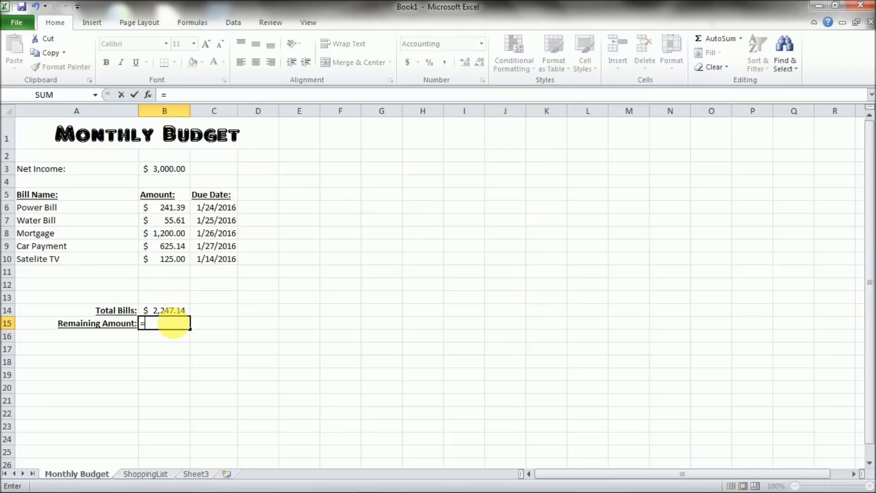
{"action": "left_click", "coordinate": [169, 171]}
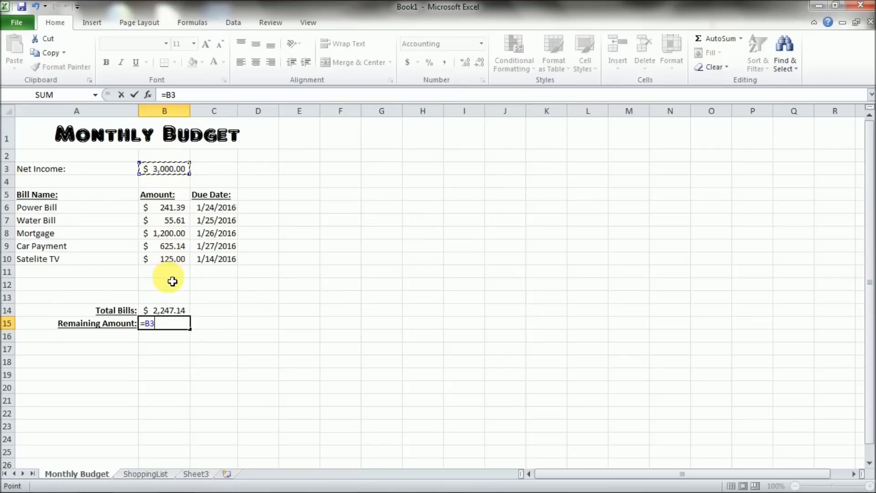
{"action": "type", "text": "-"}
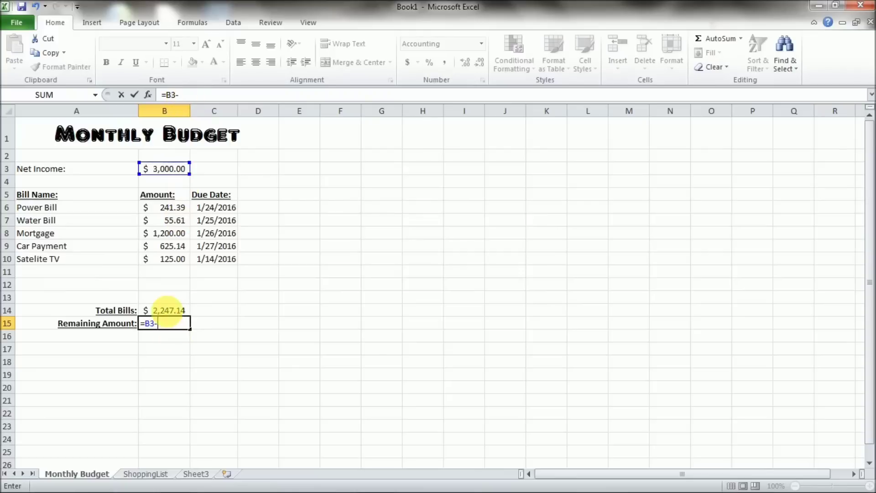
{"action": "left_click", "coordinate": [173, 314]}
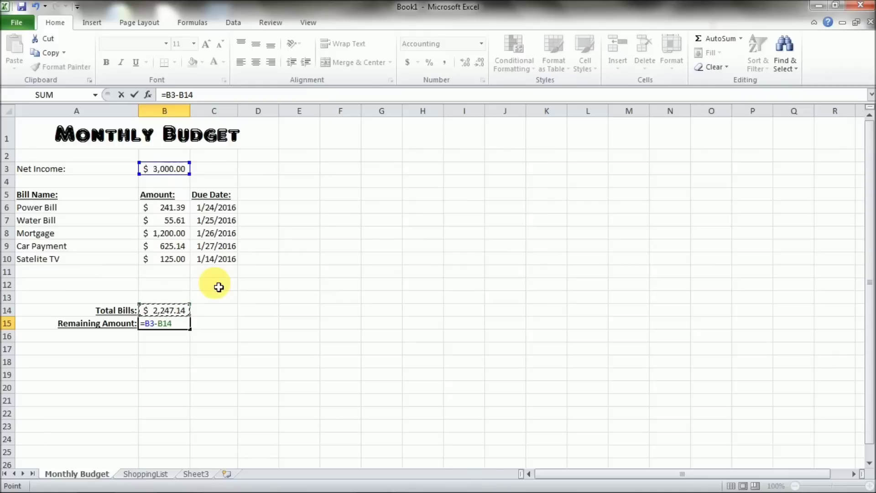
{"action": "key", "text": "Return"}
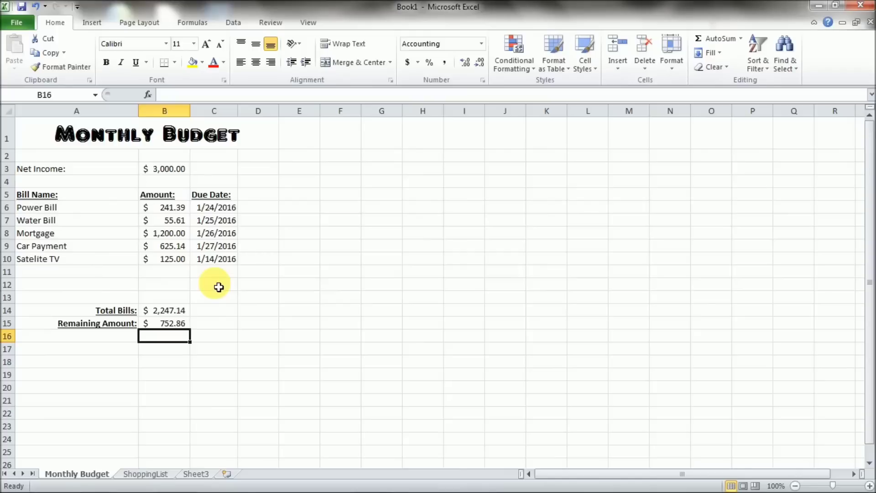